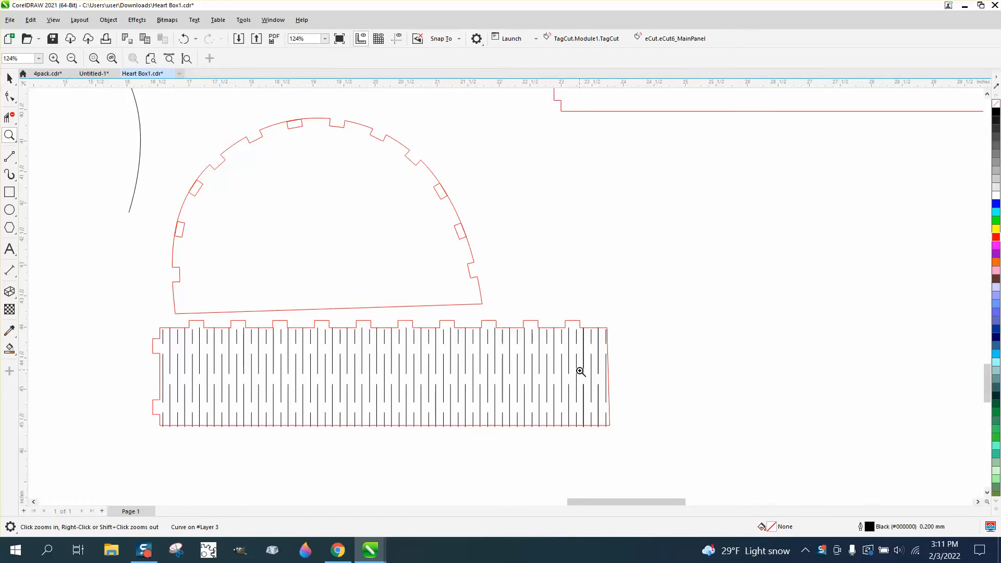
# Examine the arched tabbed panel and the hinge-cut strip below it, along with the heart outline and surrounding box parts
pyautogui.scroll(-5, 581, 371)
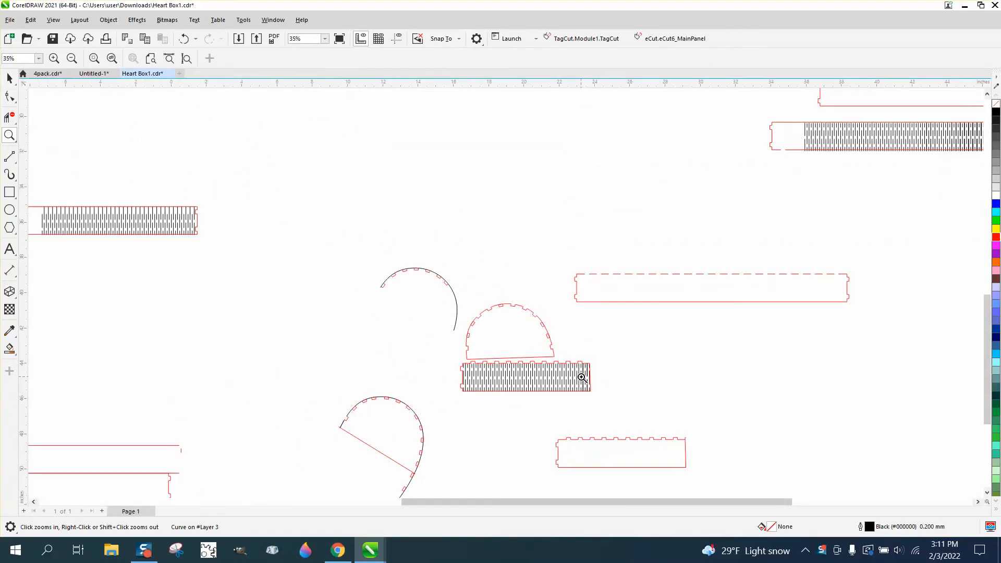
pyautogui.scroll(-3, 582, 377)
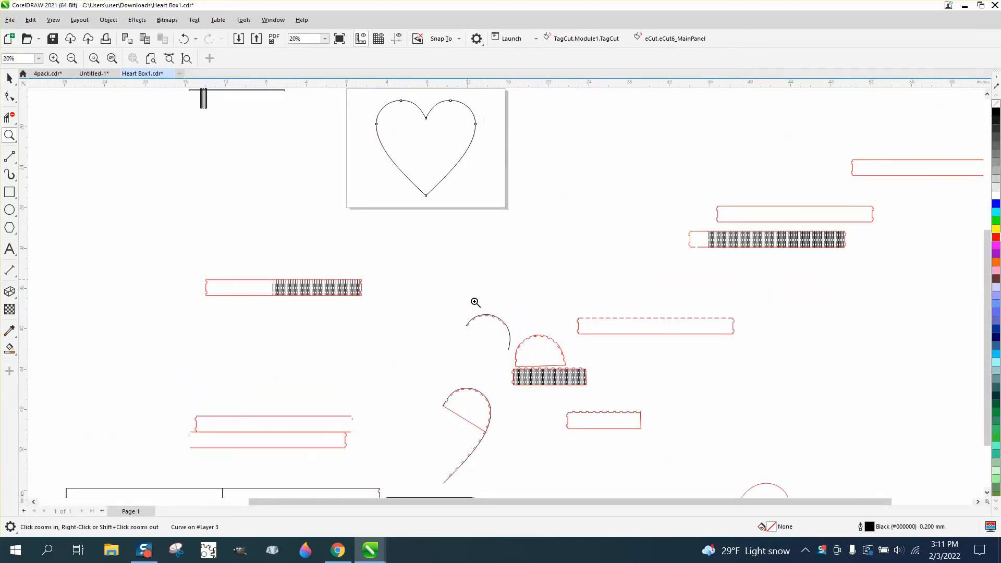
pyautogui.moveTo(507, 346); pyautogui.dragTo(606, 382)
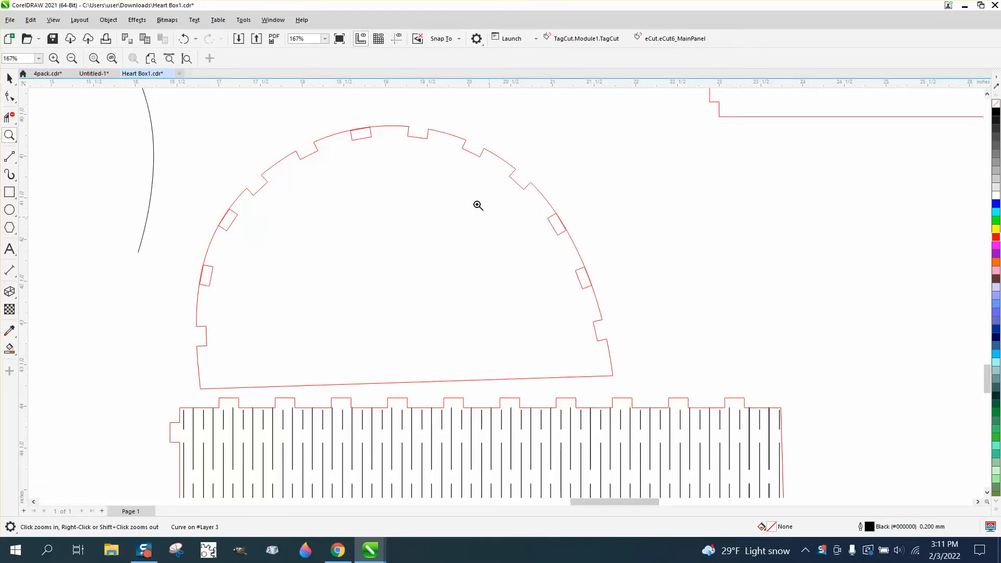
pyautogui.scroll(-3, 429, 386)
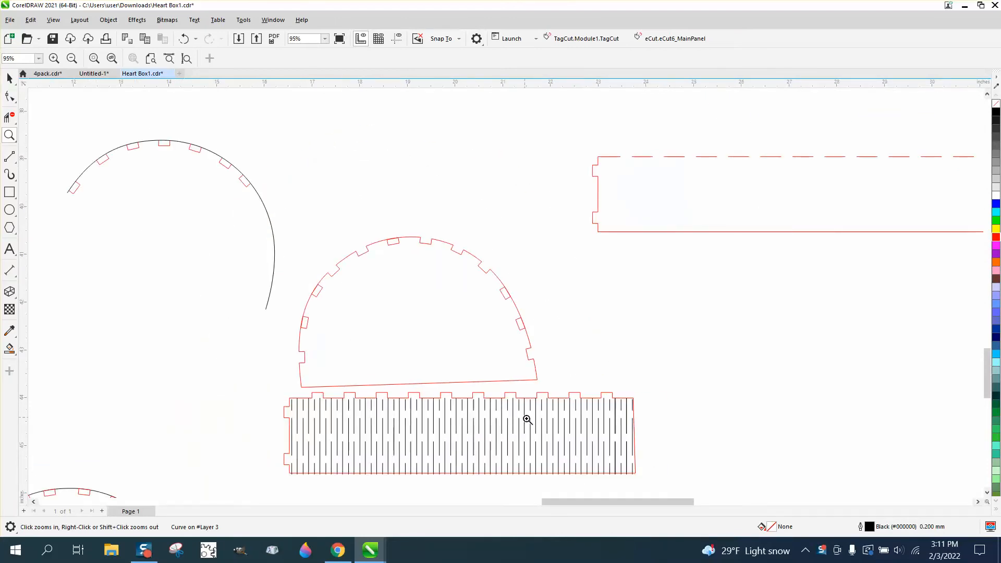
pyautogui.scroll(-7, 537, 427)
pyautogui.scroll(-1, 546, 434)
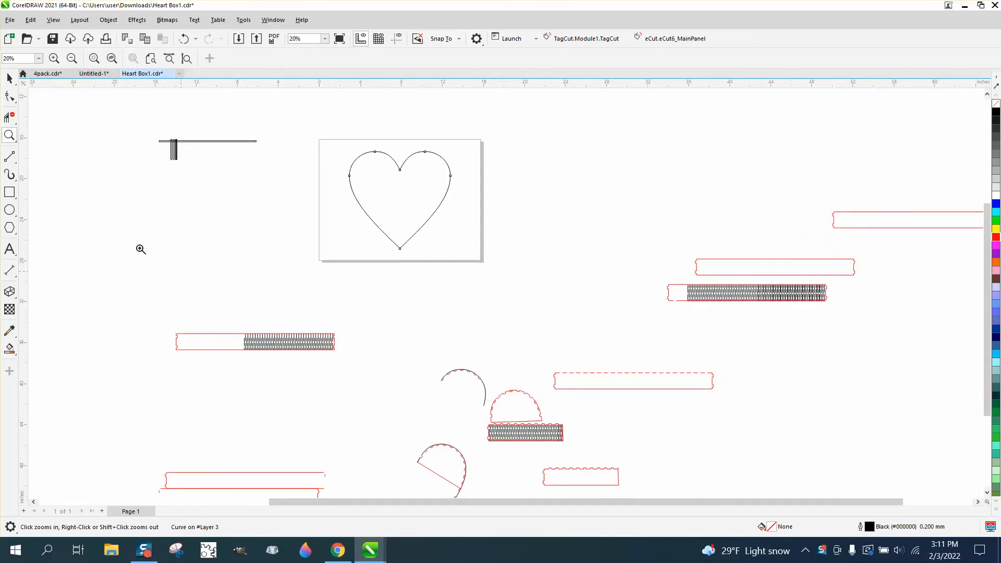
pyautogui.click(9, 78)
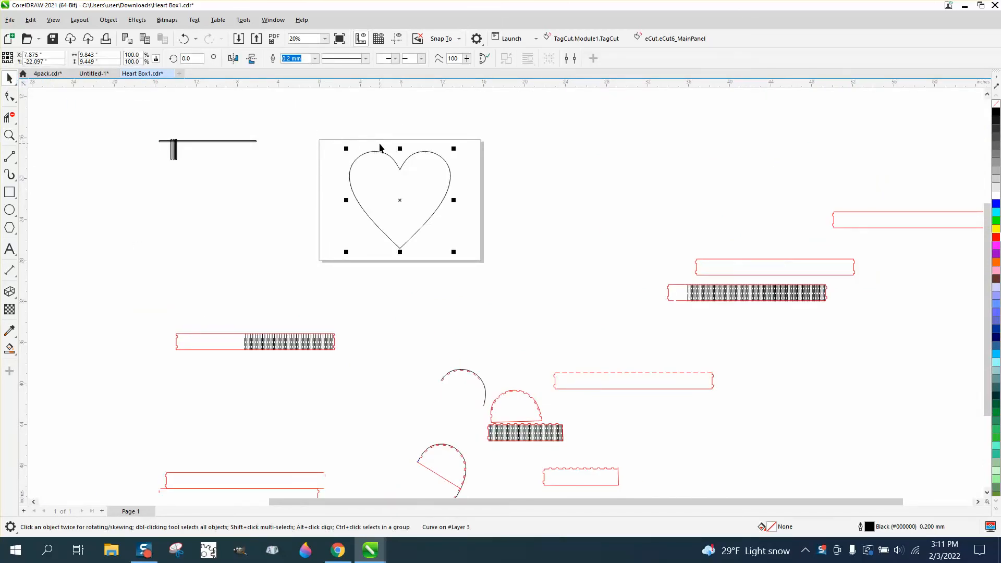
# Move the small slot rectangle out of the arched panel's top edge and rotate it to 350.143° so it lies level
pyautogui.click(10, 135)
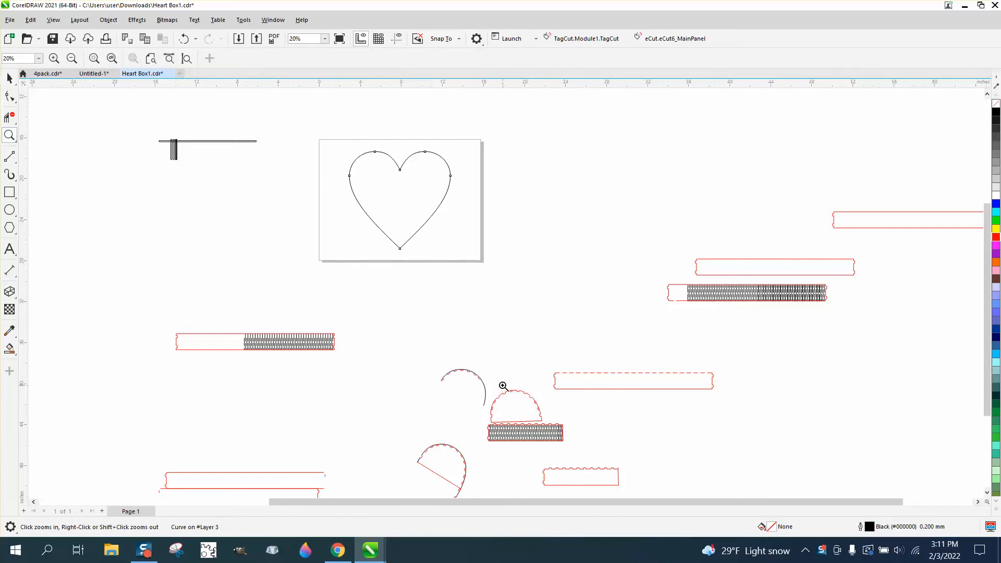
pyautogui.moveTo(503, 387); pyautogui.dragTo(534, 400)
pyautogui.click(8, 78)
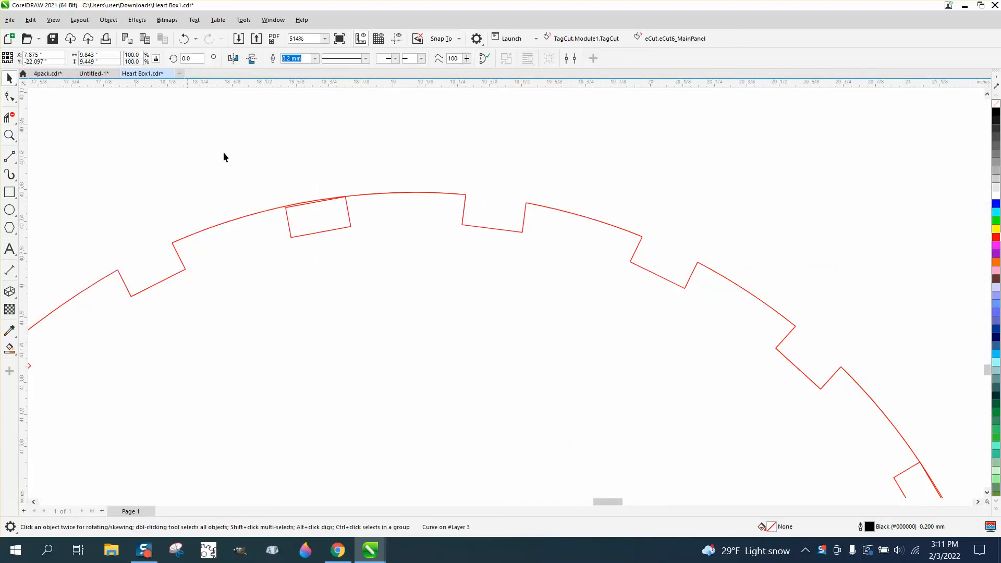
pyautogui.moveTo(313, 232); pyautogui.dragTo(600, 145)
pyautogui.scroll(-1, 594, 153)
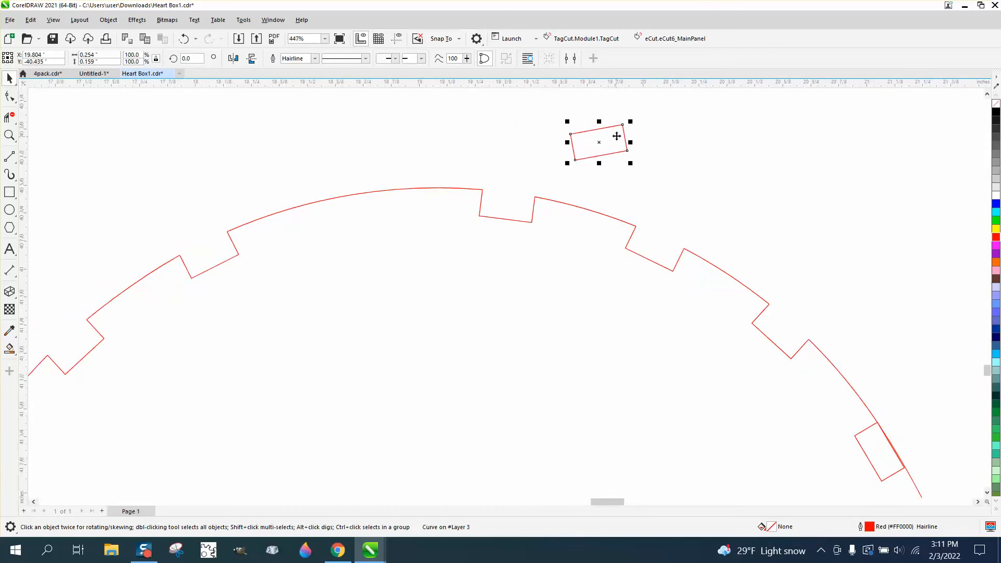
pyautogui.click(611, 133)
pyautogui.moveTo(630, 123); pyautogui.dragTo(636, 131)
pyautogui.scroll(-6, 605, 237)
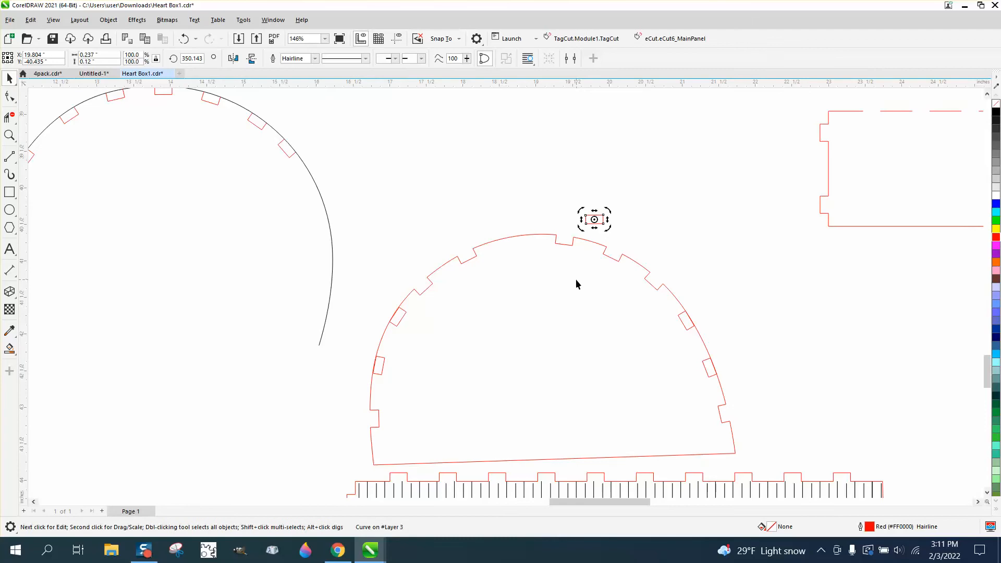
# Move the straightened slot rectangle away from the arched panel and centre it on the page inside the heart
pyautogui.click(452, 134)
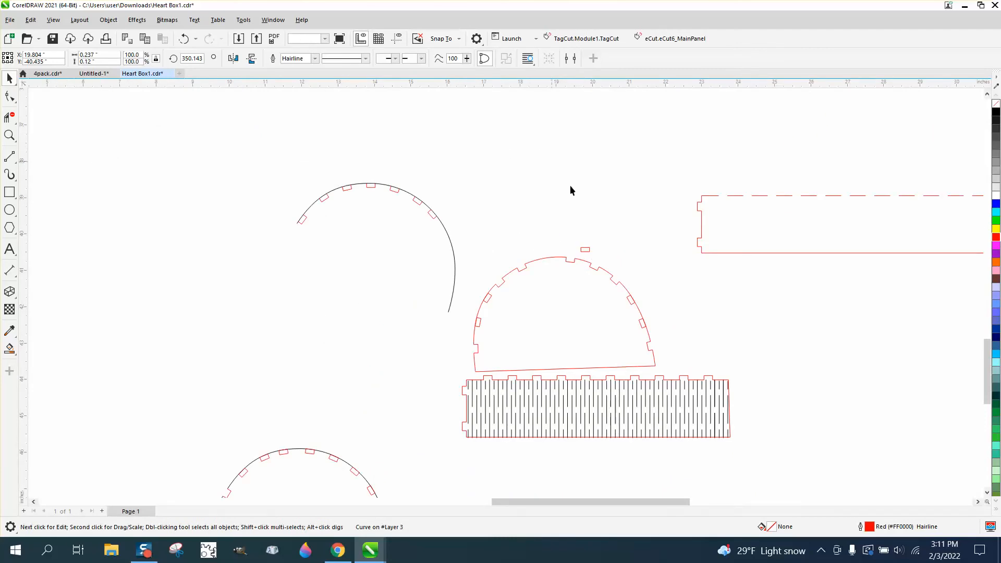
pyautogui.moveTo(423, 120); pyautogui.dragTo(422, 119)
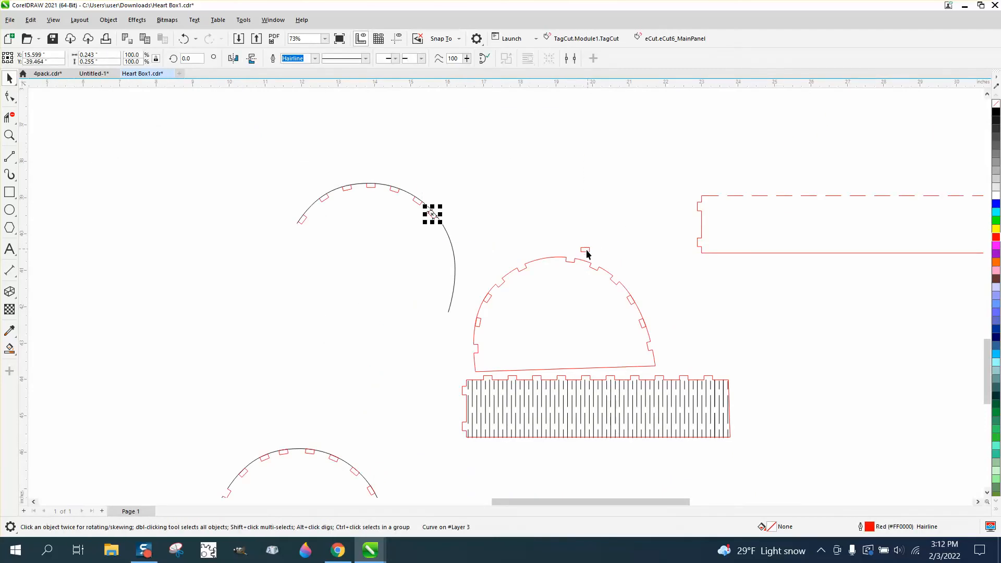
pyautogui.scroll(-5, 602, 220)
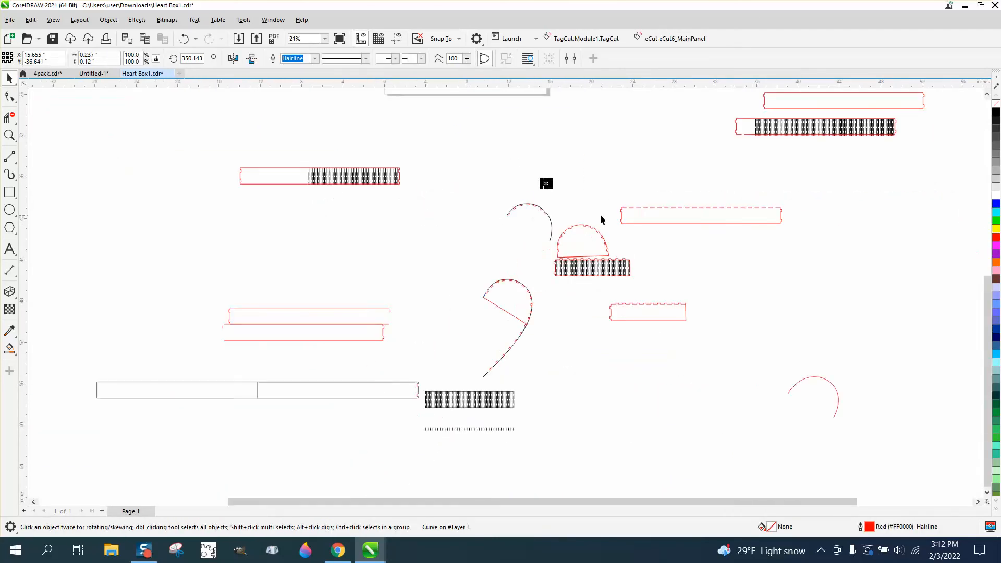
pyautogui.scroll(-1, 601, 219)
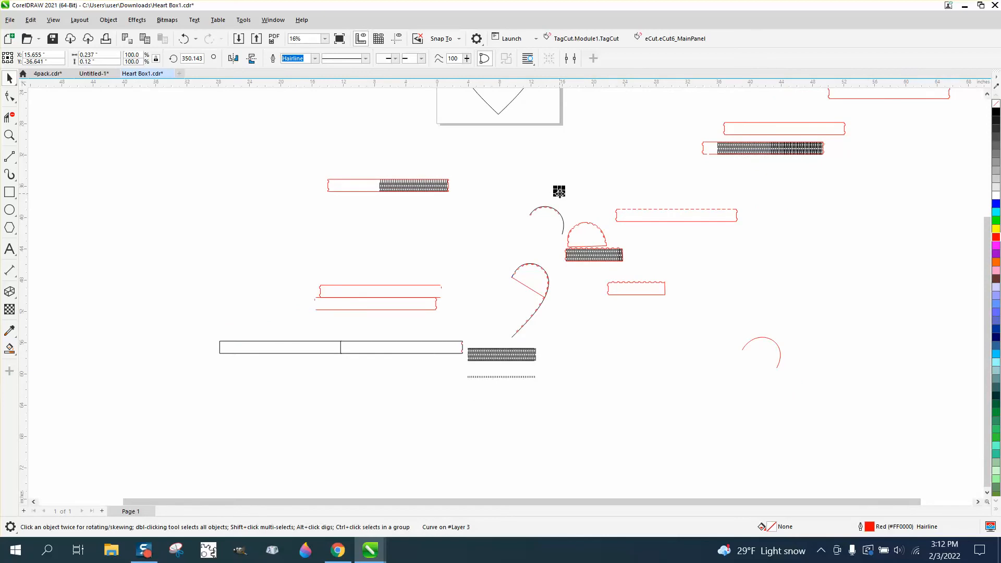
pyautogui.hotkey('ctrl', 'z')
# Move the slot rectangle out of the heart to the page's right side and place a copy straight below it
pyautogui.click(9, 135)
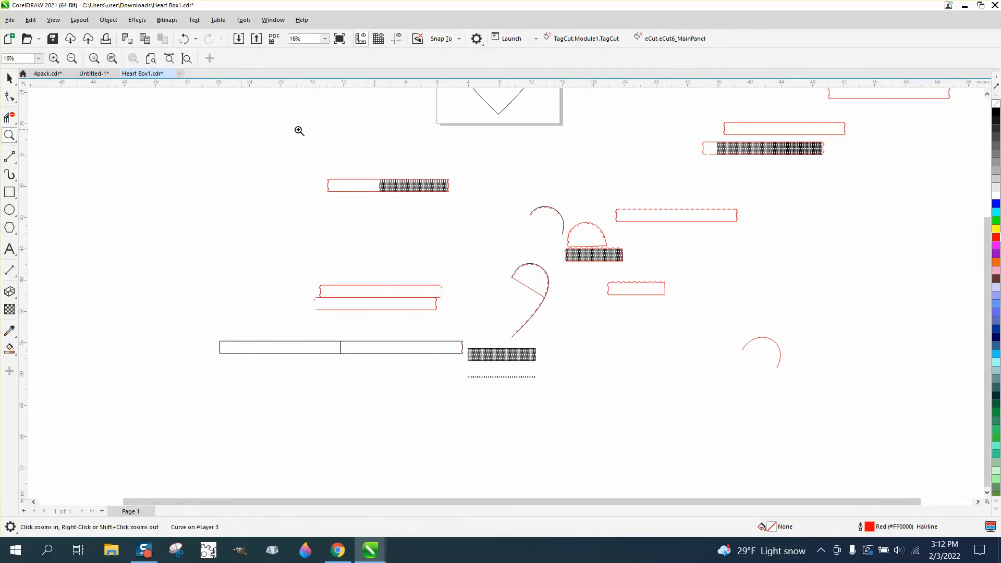
pyautogui.rightClick(476, 145)
pyautogui.moveTo(461, 102); pyautogui.dragTo(545, 133)
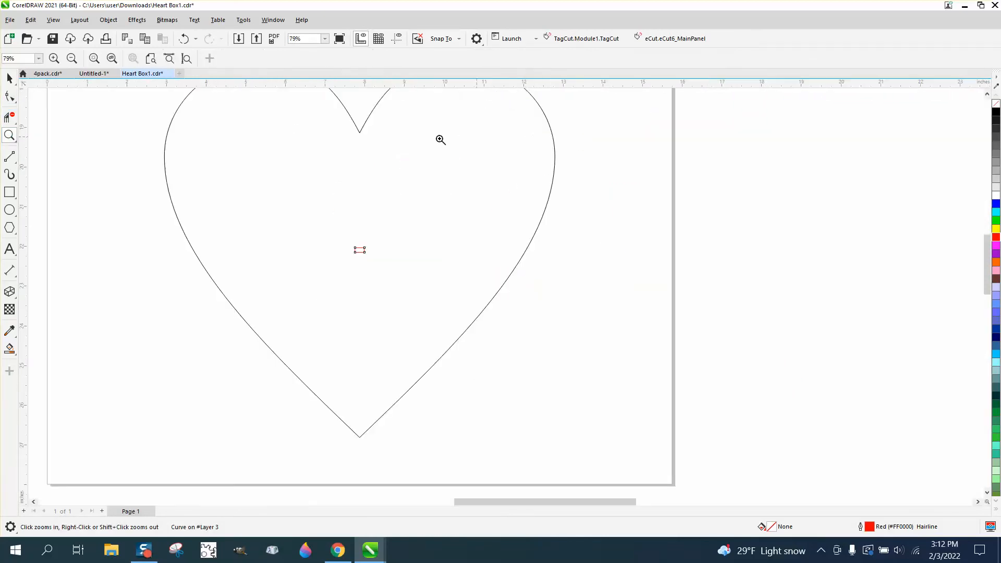
pyautogui.click(11, 78)
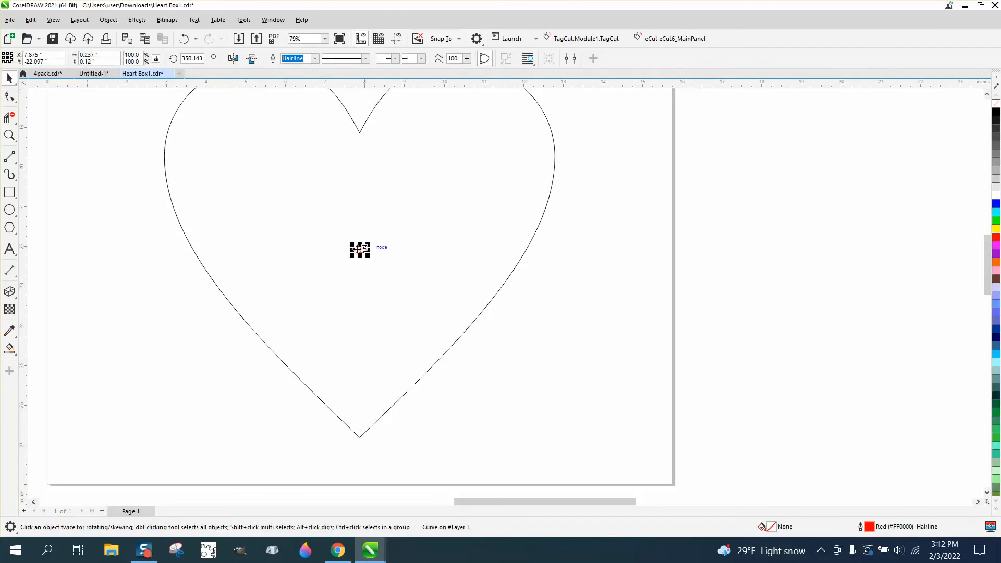
pyautogui.moveTo(359, 249); pyautogui.dragTo(643, 271)
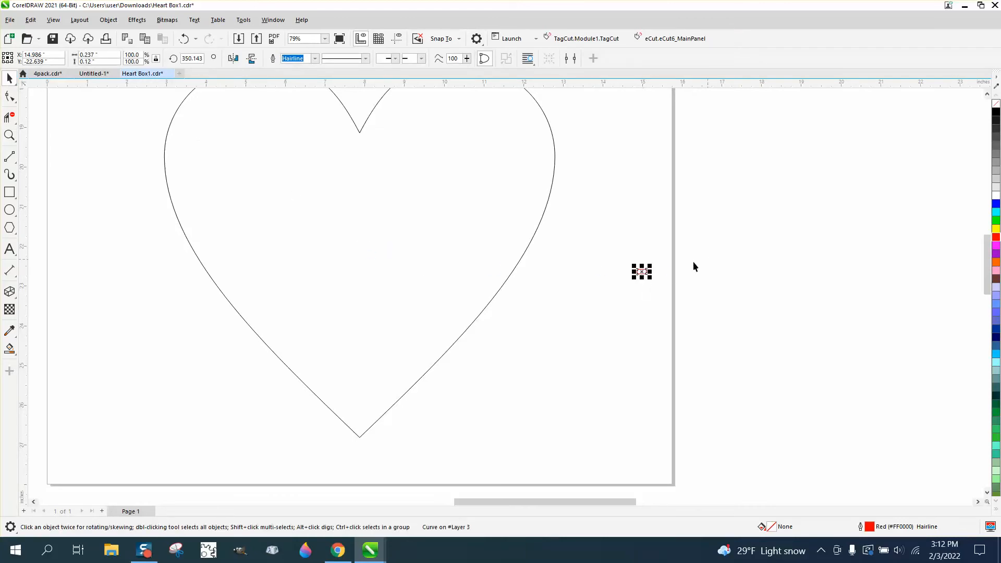
pyautogui.moveTo(642, 272); pyautogui.dragTo(642, 327)
pyautogui.click(528, 249)
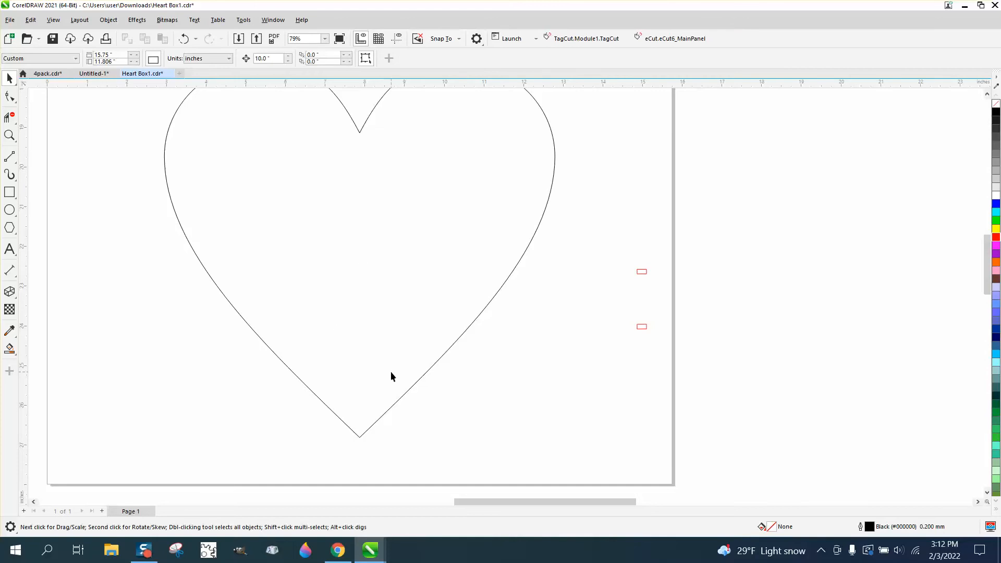
# Draw a vertical line about 12.9 inches long and centre it on the page so it splits the heart in half
pyautogui.click(411, 390)
pyautogui.scroll(-2, 410, 384)
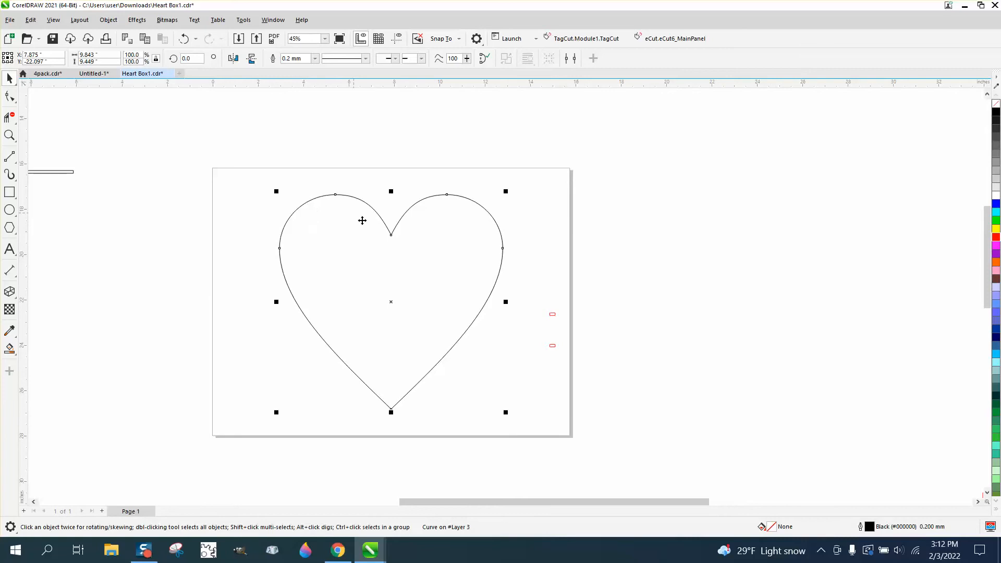
pyautogui.click(10, 157)
pyautogui.moveTo(196, 106); pyautogui.dragTo(182, 399)
pyautogui.press('p')
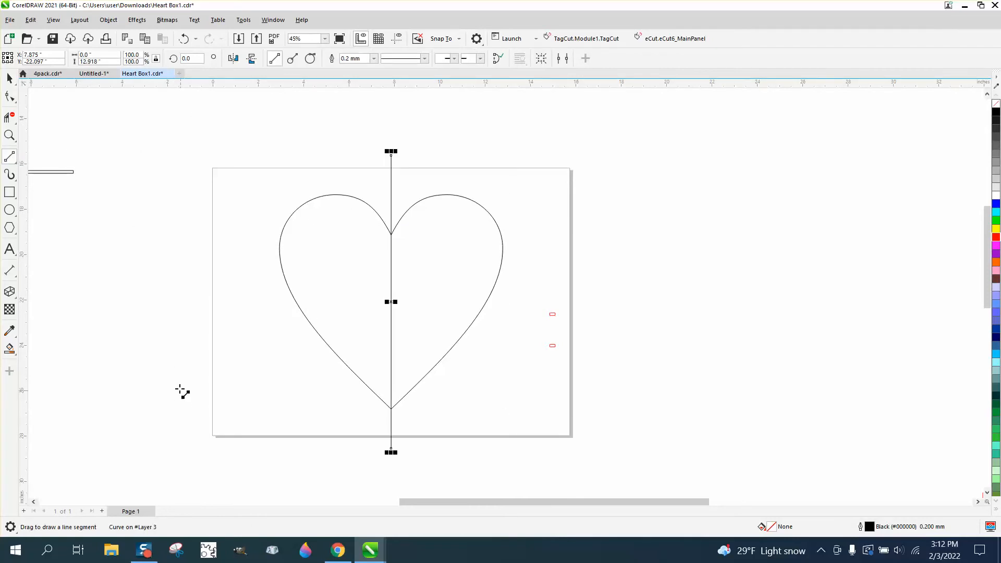
# Remove the left half of the heart with the Virtual Segment Delete tool and delete the vertical dividing line
pyautogui.click(10, 117)
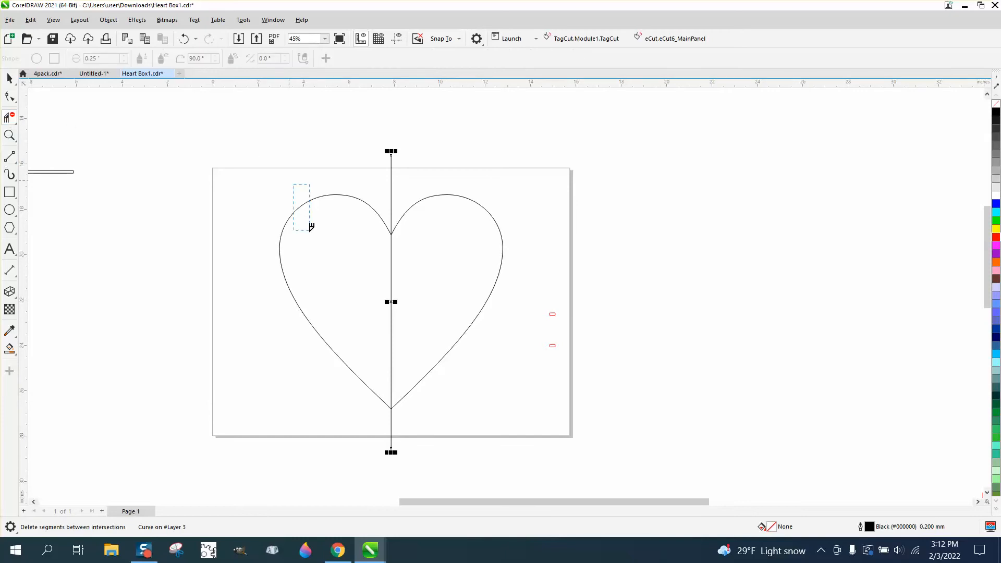
pyautogui.moveTo(311, 228); pyautogui.dragTo(311, 230)
pyautogui.click(9, 78)
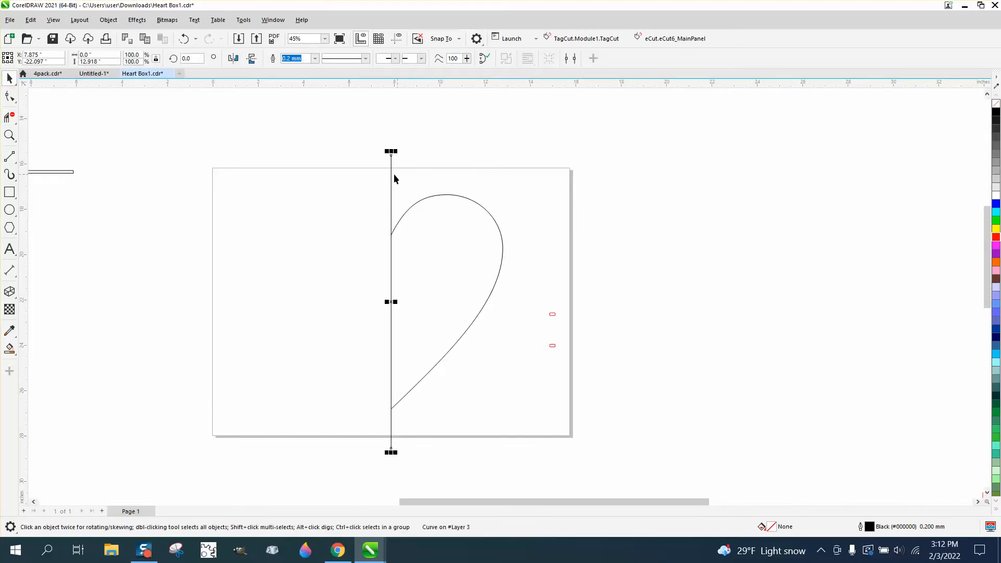
pyautogui.press('Delete')
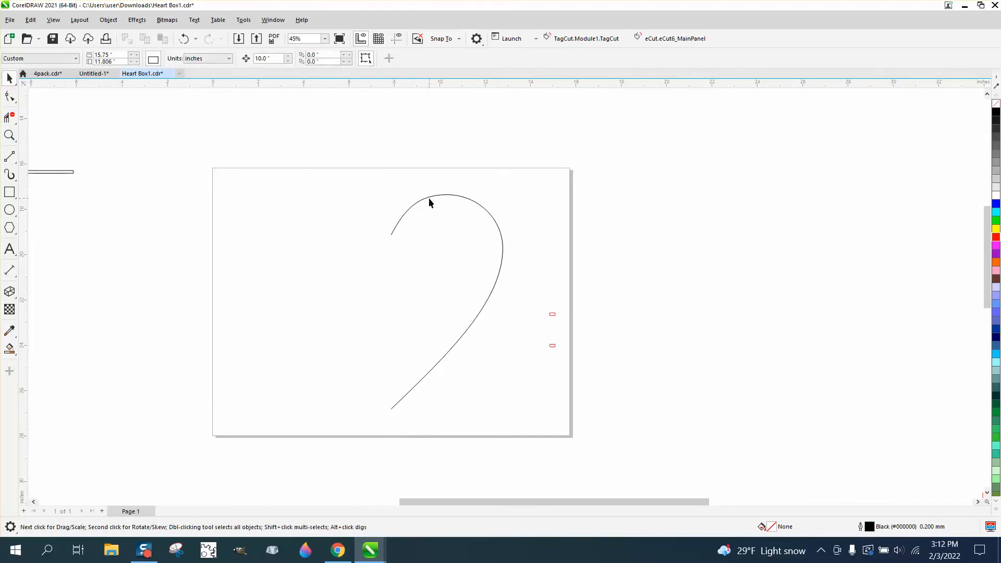
# Show the curve properties of the remaining half heart to read its length
pyautogui.click(430, 202)
pyautogui.click(273, 20)
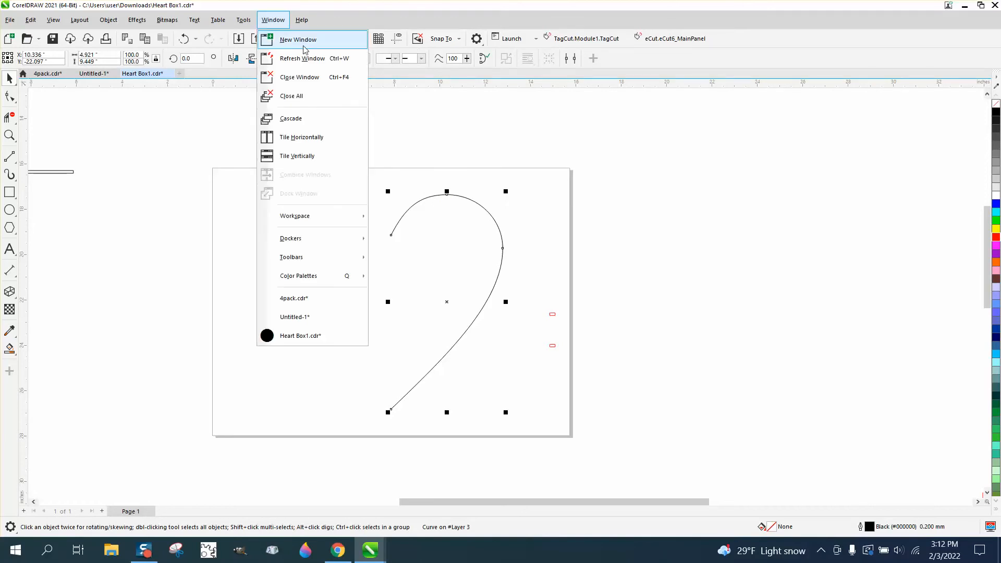
pyautogui.moveTo(306, 240)
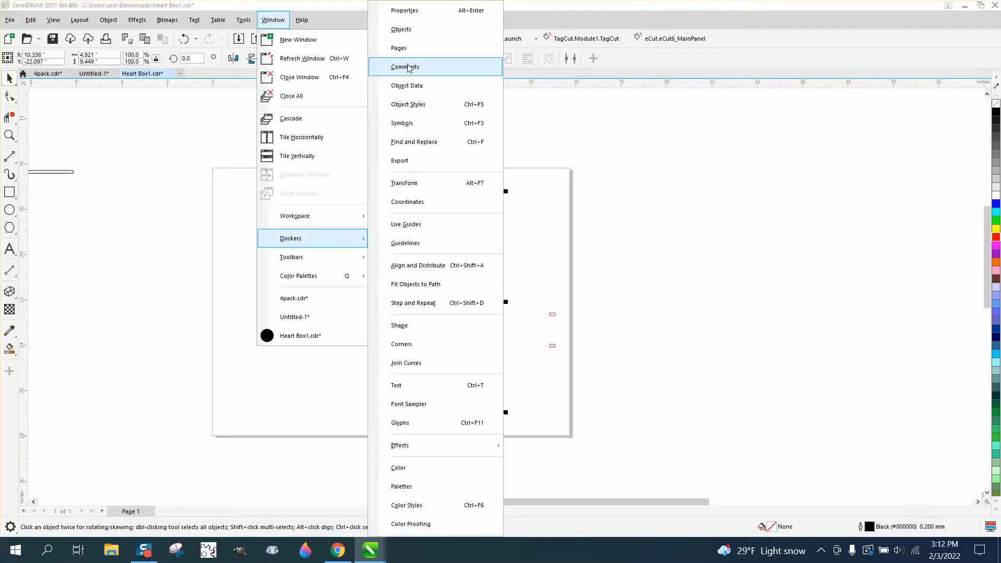
pyautogui.click(770, 64)
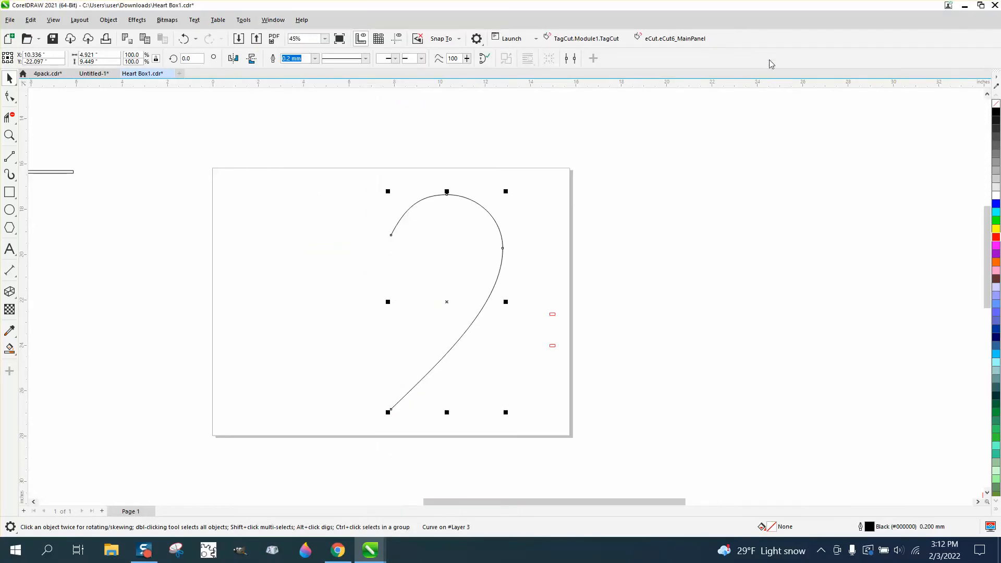
pyautogui.click(904, 88)
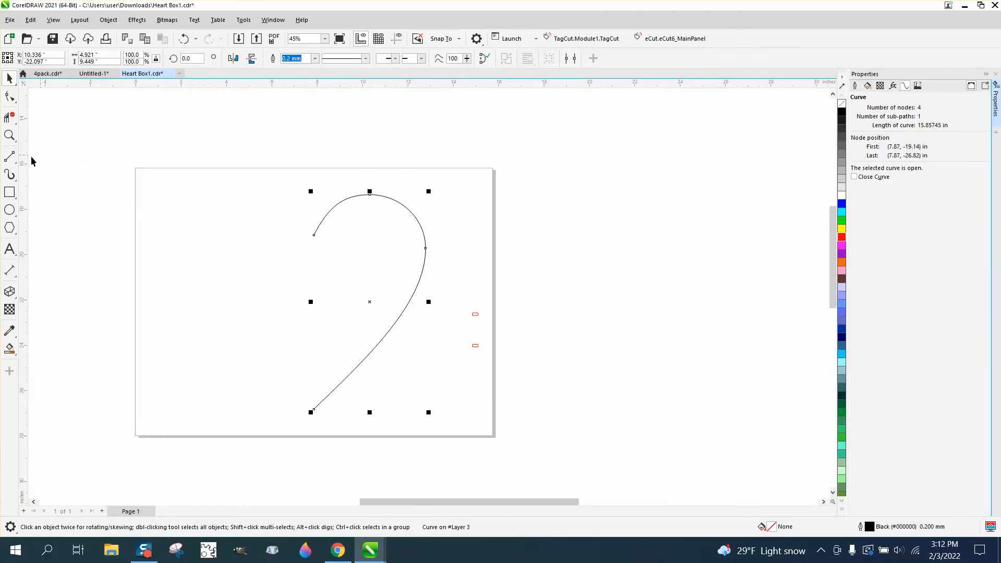
# Add the text 15.8575 to the right of the page as a note of the curve length
pyautogui.click(9, 249)
pyautogui.click(565, 214)
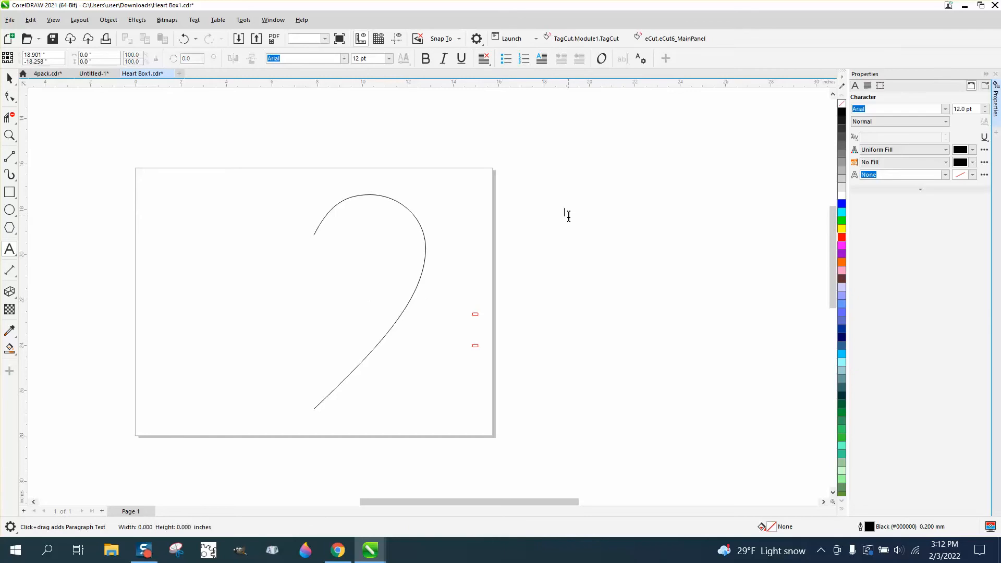
pyautogui.write('15.8575')
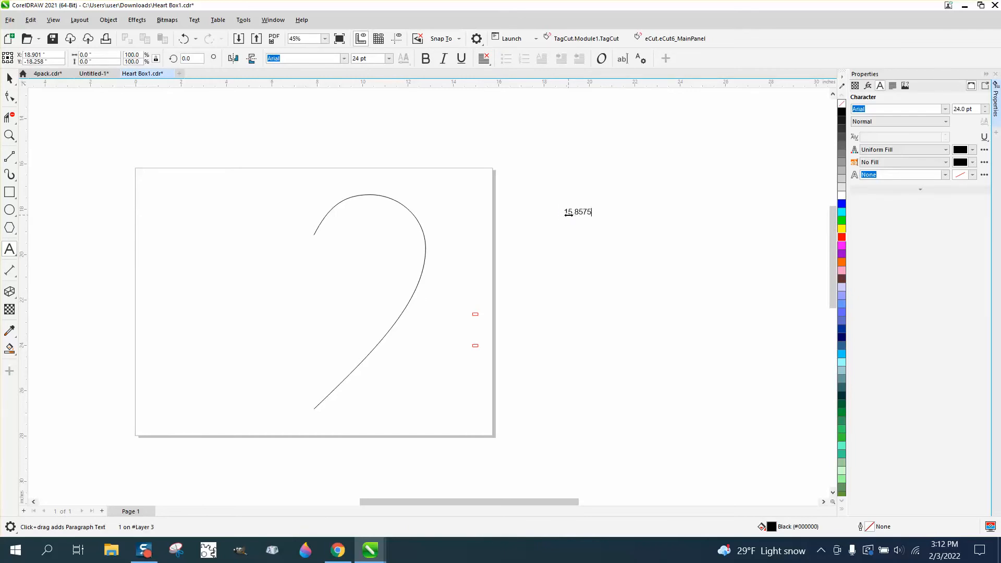
pyautogui.press('Escape')
# Enlarge the 15.8575 text to about 174 pt, move it just beyond the page's upper-right corner, and close the object properties
pyautogui.moveTo(595, 221); pyautogui.dragTo(755, 279)
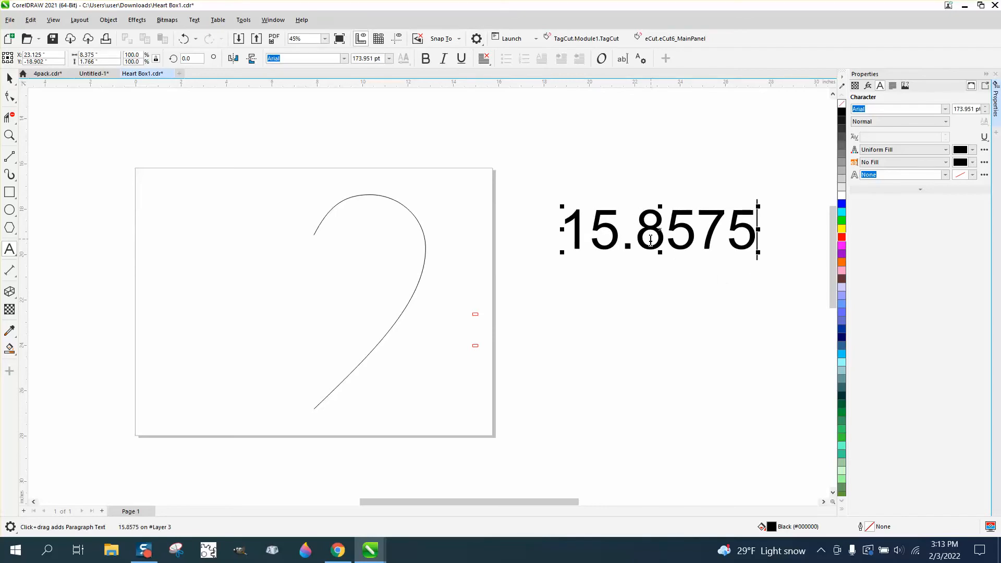
pyautogui.moveTo(661, 229); pyautogui.dragTo(616, 156)
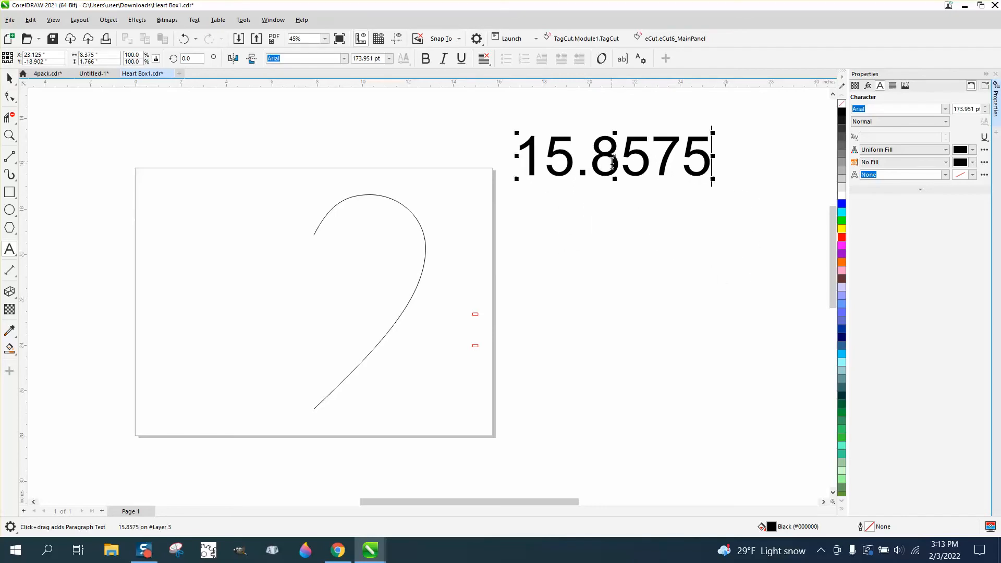
pyautogui.click(9, 78)
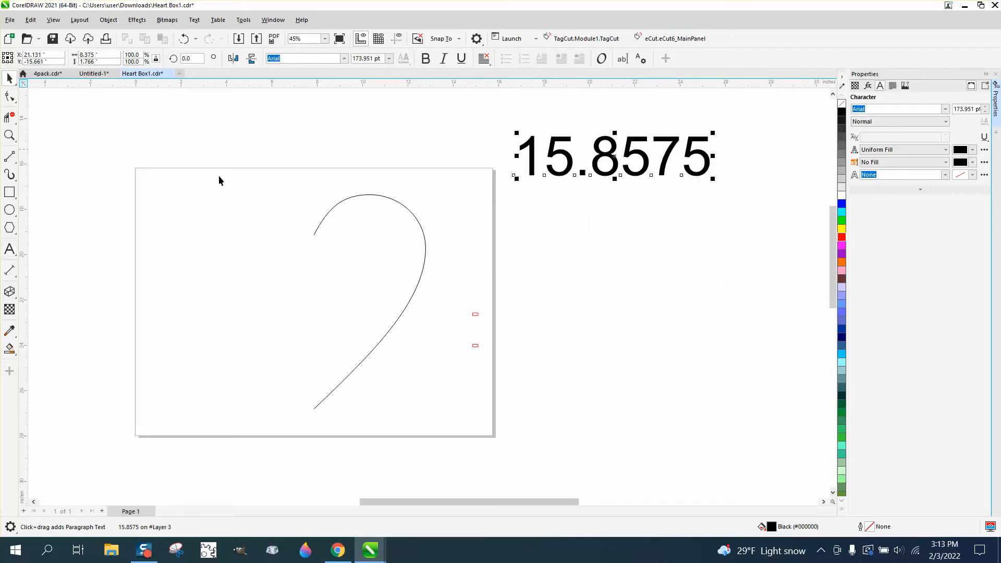
pyautogui.click(995, 75)
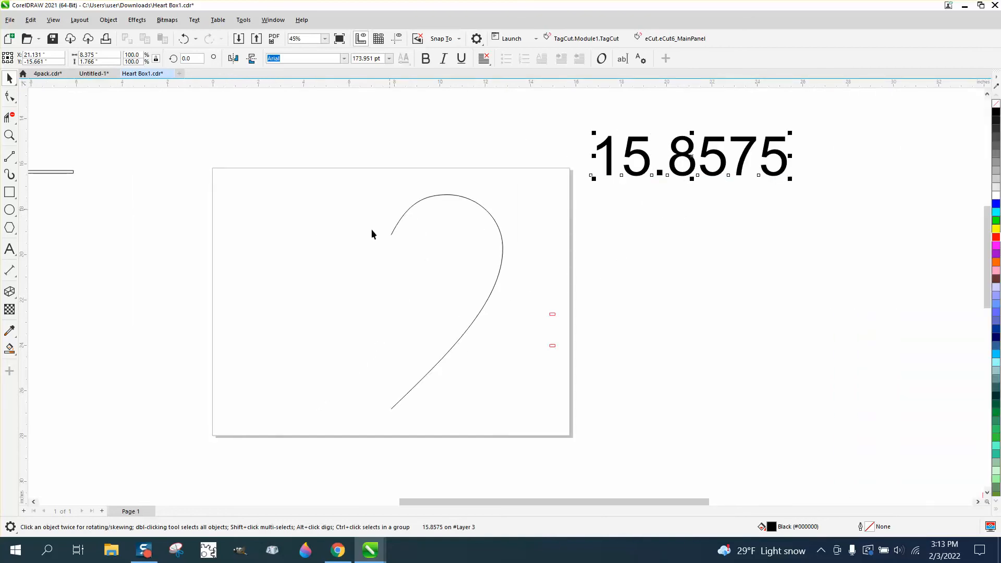
# Draw a horizontal line under the 15.8575 text, set its length to 15.8575 inches, and move it up closer to the text
pyautogui.moveTo(539, 292); pyautogui.dragTo(601, 363)
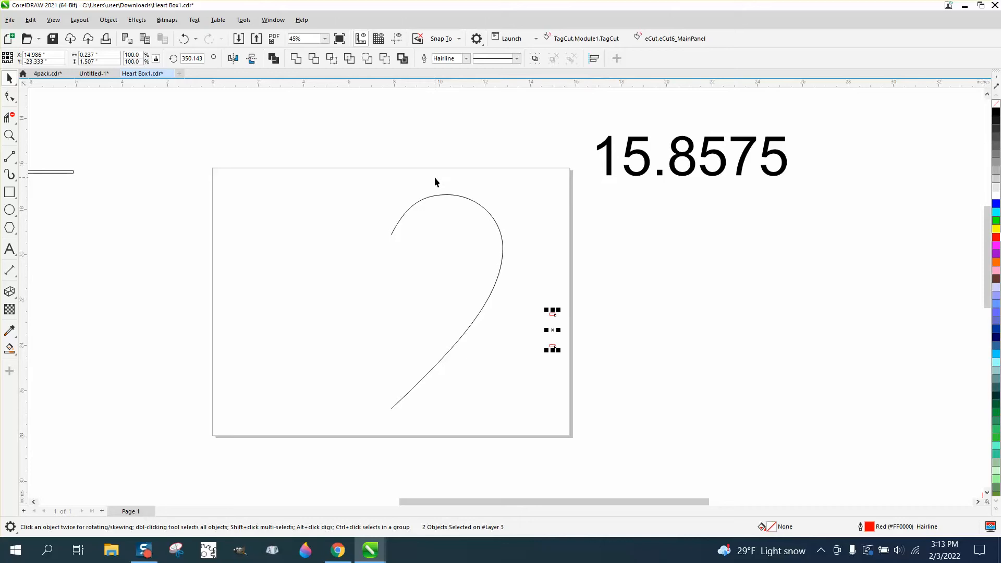
pyautogui.click(12, 158)
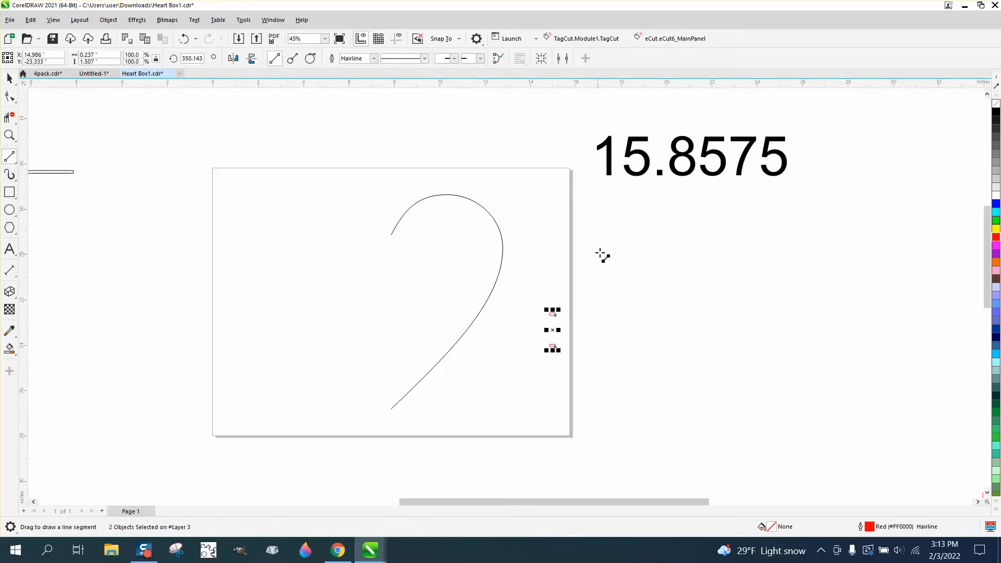
pyautogui.moveTo(580, 249); pyautogui.dragTo(912, 250)
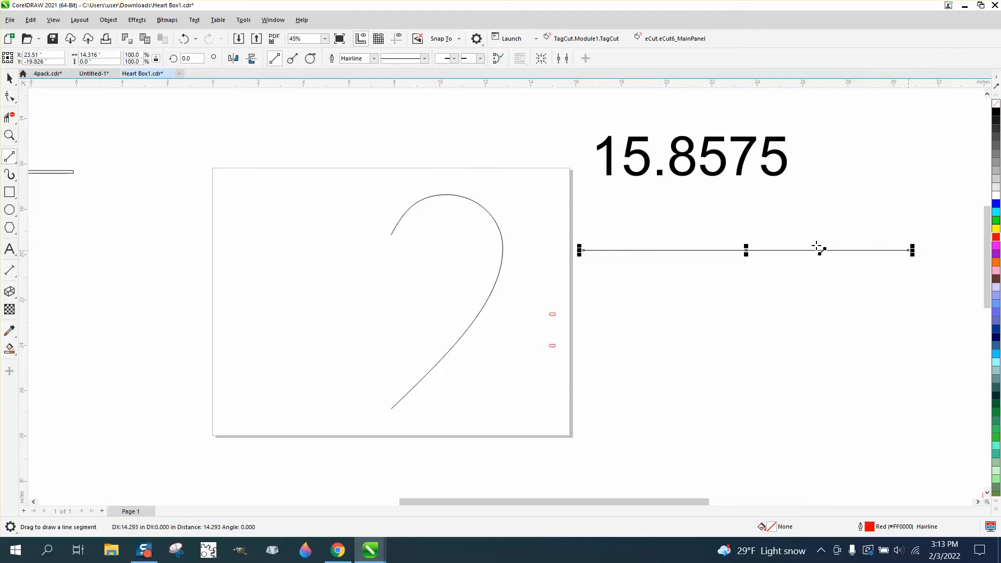
pyautogui.click(91, 55)
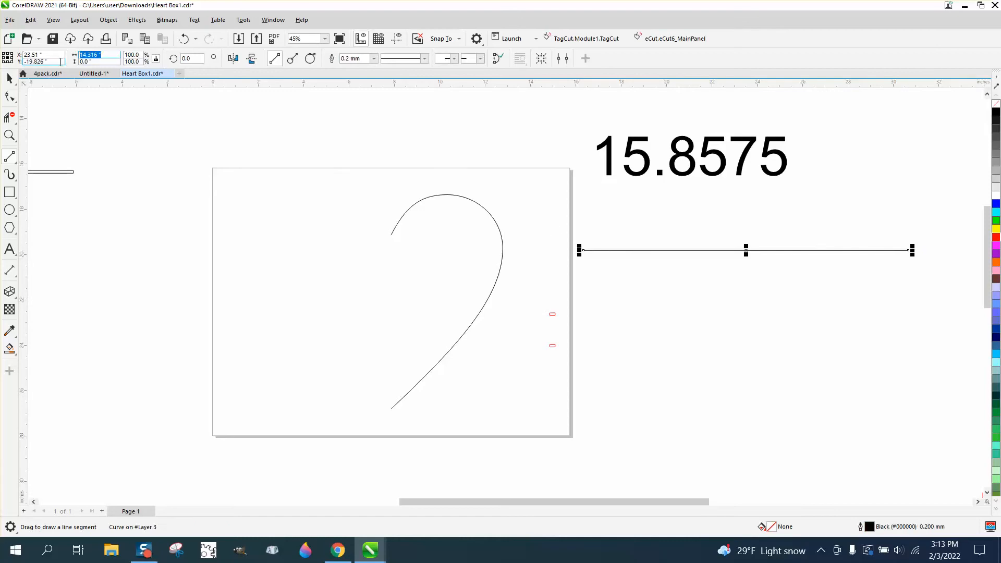
pyautogui.write('15.8575')
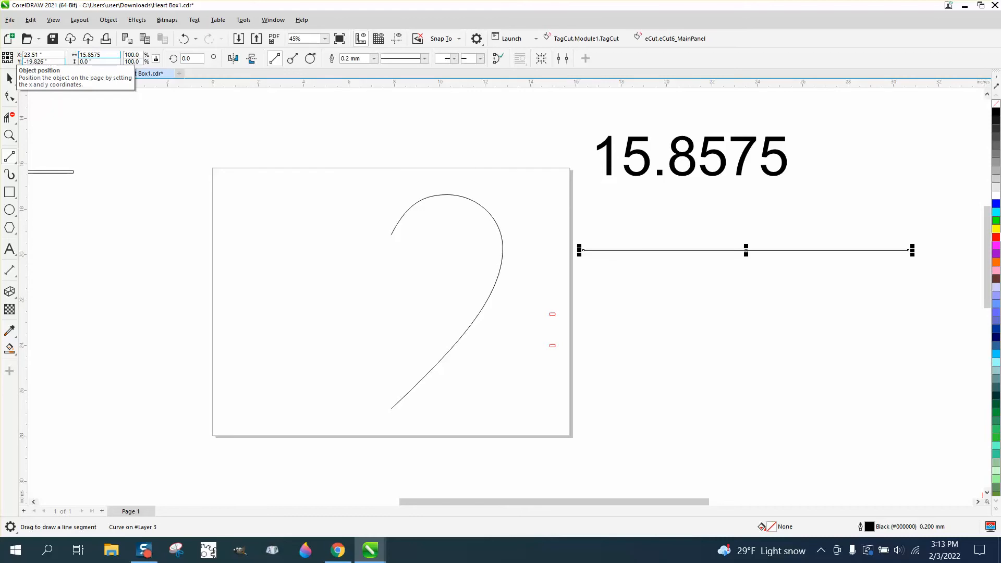
pyautogui.press('Return')
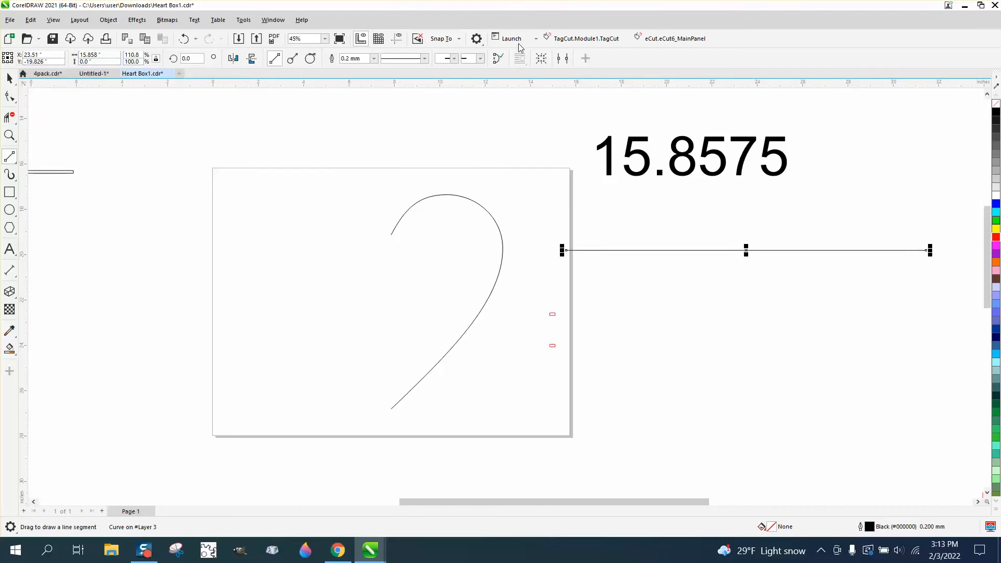
pyautogui.moveTo(747, 249); pyautogui.dragTo(760, 216)
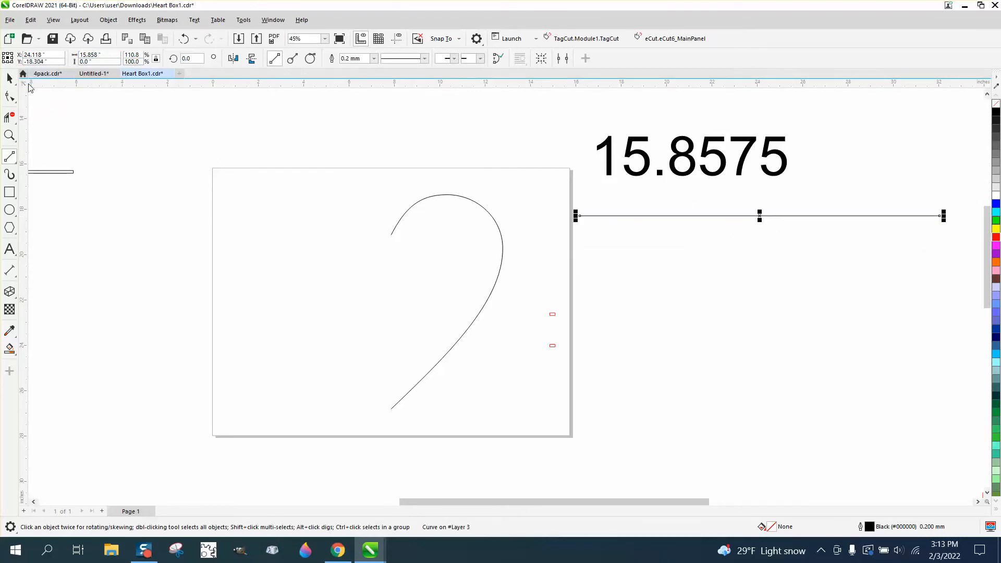
# Copy the pair of small red slot rectangles horizontally to the empty area beyond the page's right edge
pyautogui.click(10, 78)
pyautogui.moveTo(513, 289); pyautogui.dragTo(588, 368)
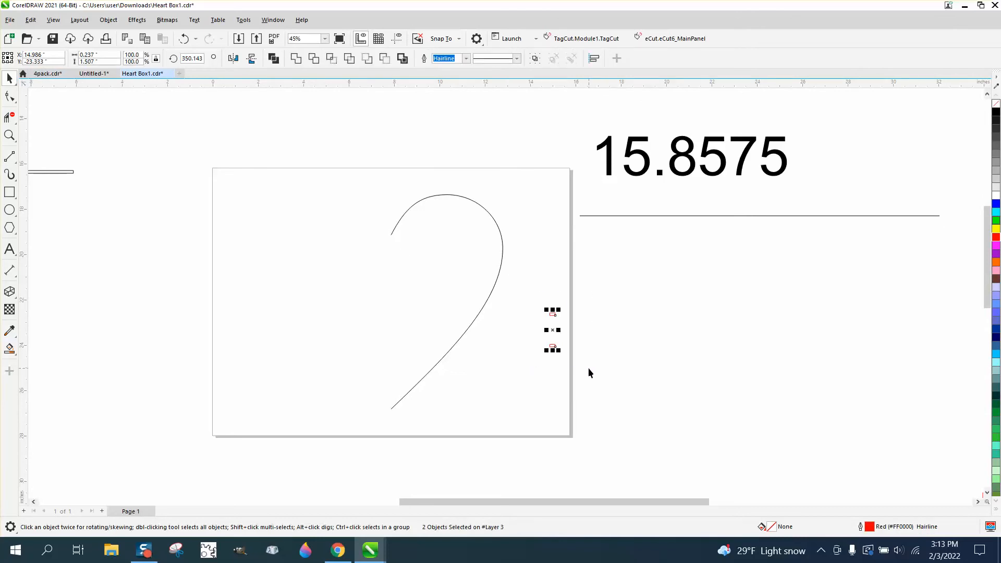
pyautogui.moveTo(552, 330); pyautogui.dragTo(674, 329)
pyautogui.rightClick(674, 330)
# Blend the original pair of red slot rectangles on the page using 12 steps
pyautogui.moveTo(542, 305); pyautogui.dragTo(588, 353)
pyautogui.click(137, 19)
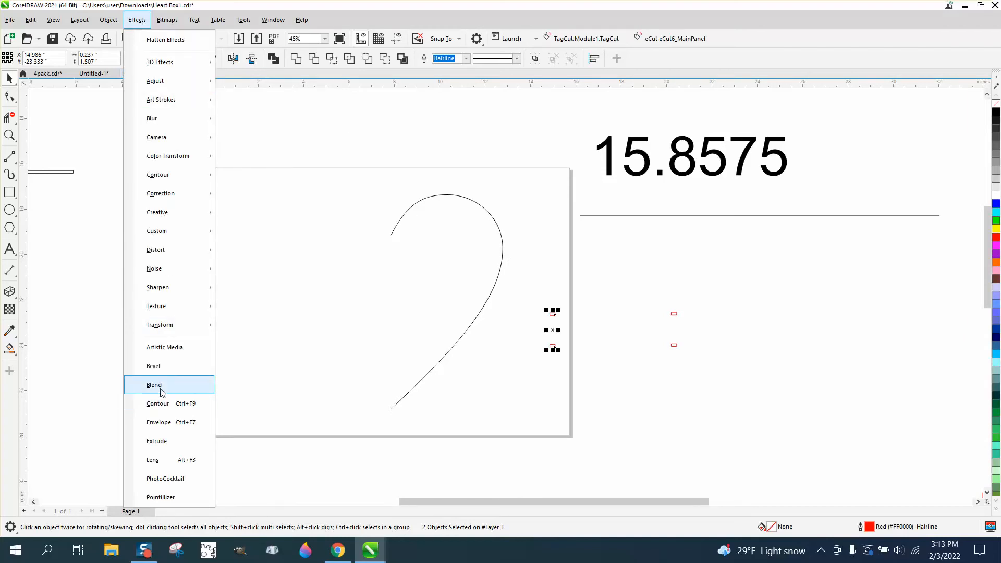
pyautogui.click(191, 386)
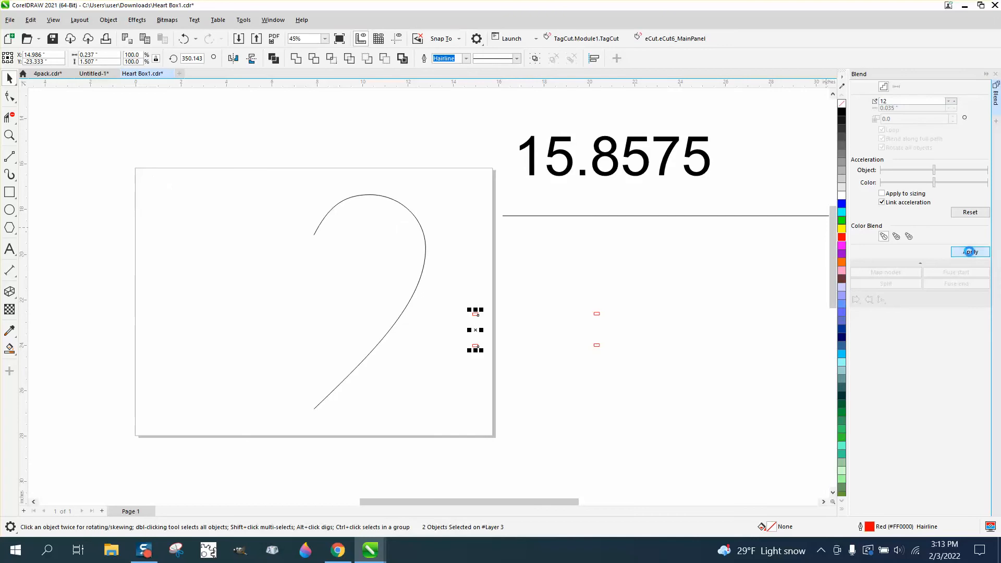
pyautogui.click(968, 254)
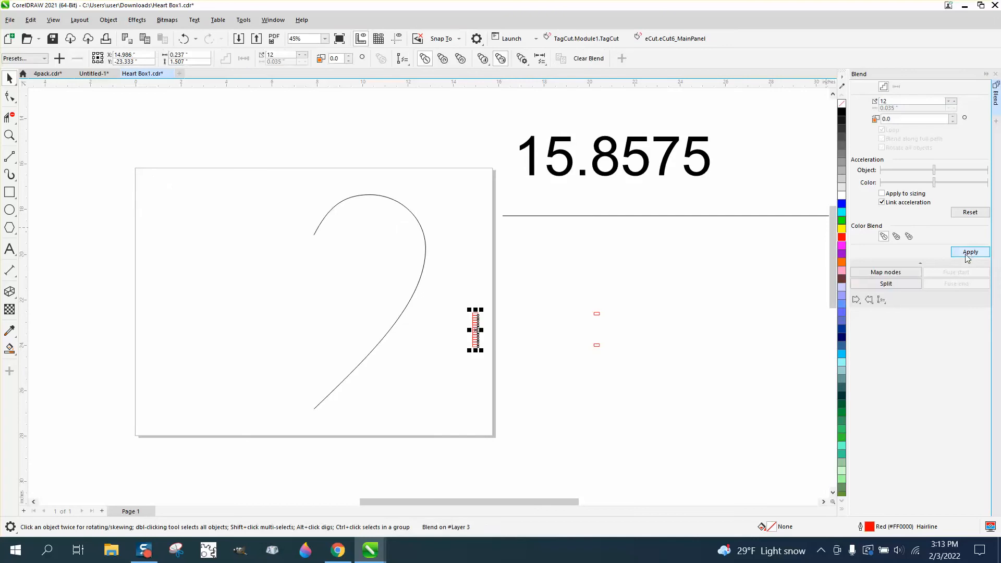
# Assign the half-heart curve as the blend's path, with the blend along the full path and all objects rotated
pyautogui.click(882, 301)
pyautogui.click(897, 314)
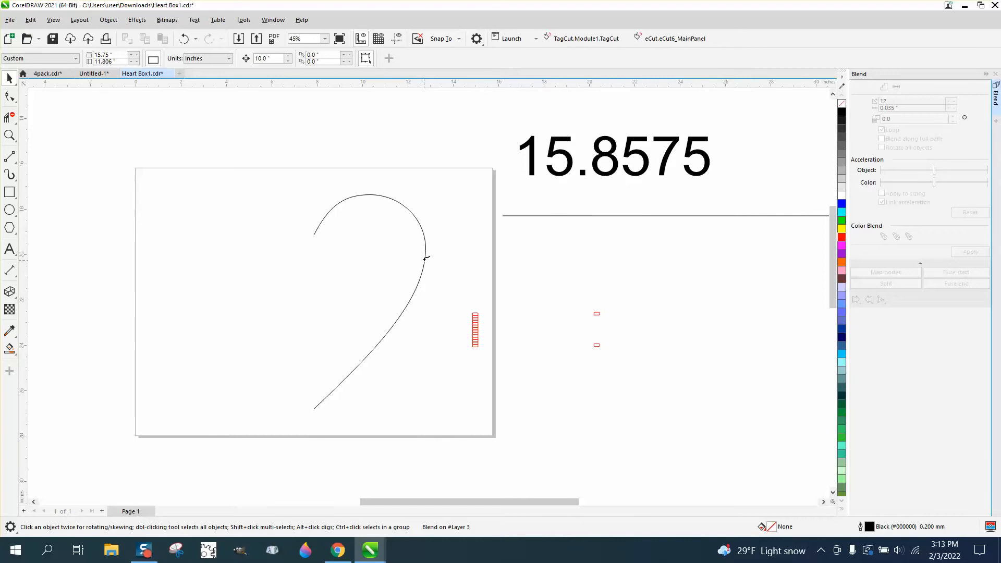
pyautogui.click(426, 258)
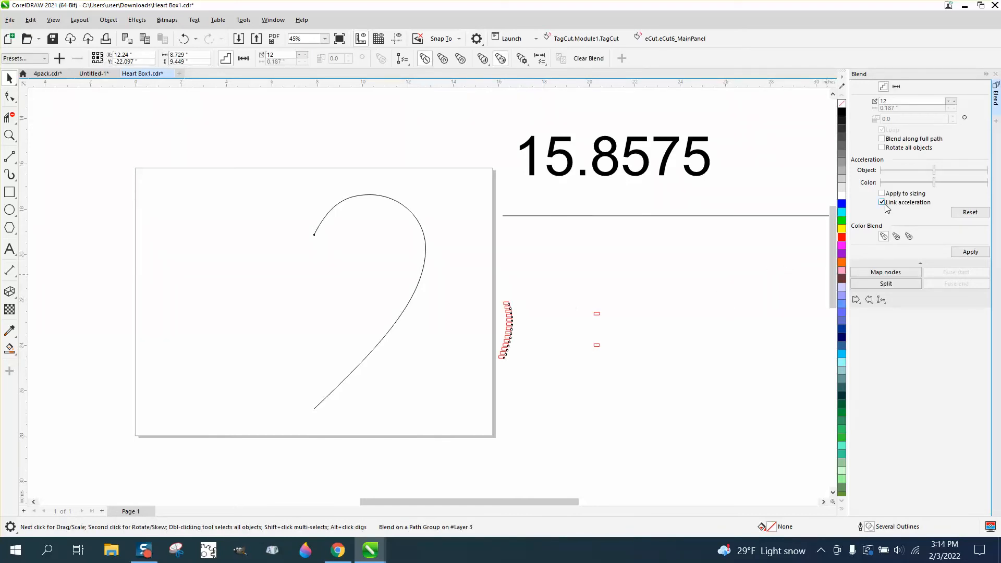
pyautogui.click(882, 139)
pyautogui.click(881, 148)
pyautogui.click(969, 253)
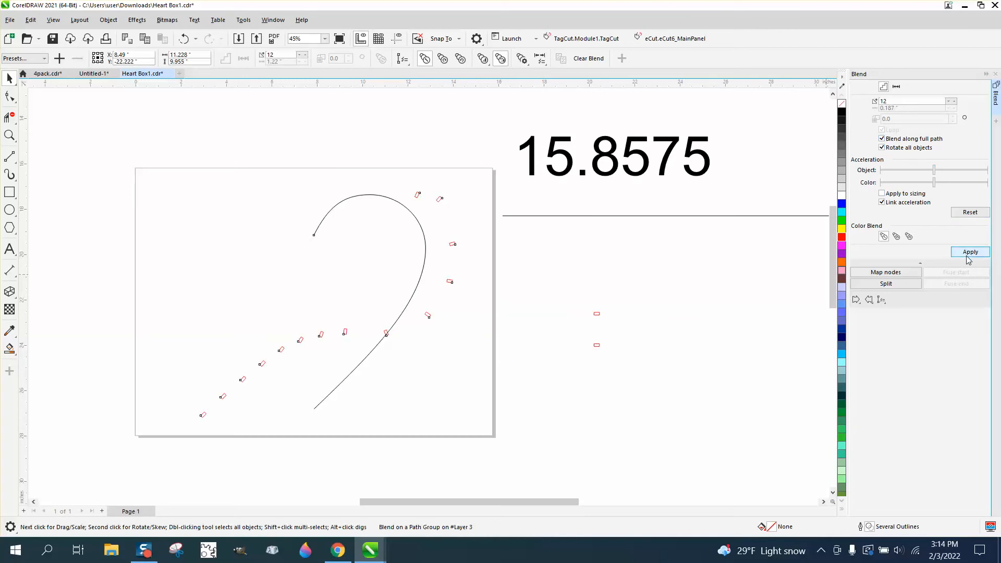
# Undo the full-path and new-path changes and delete the blended column of slot rectangles from the page
pyautogui.click(184, 38)
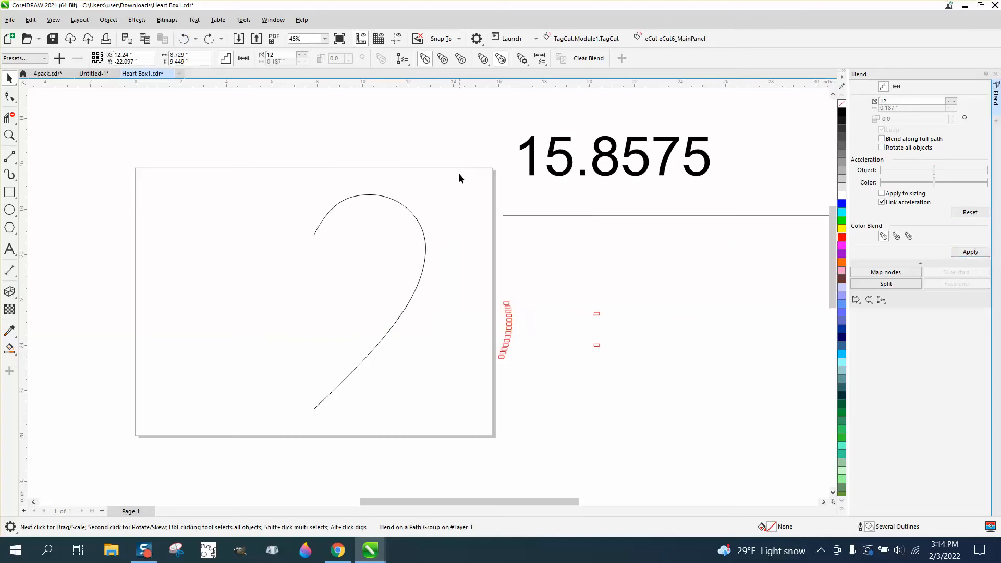
pyautogui.click(184, 39)
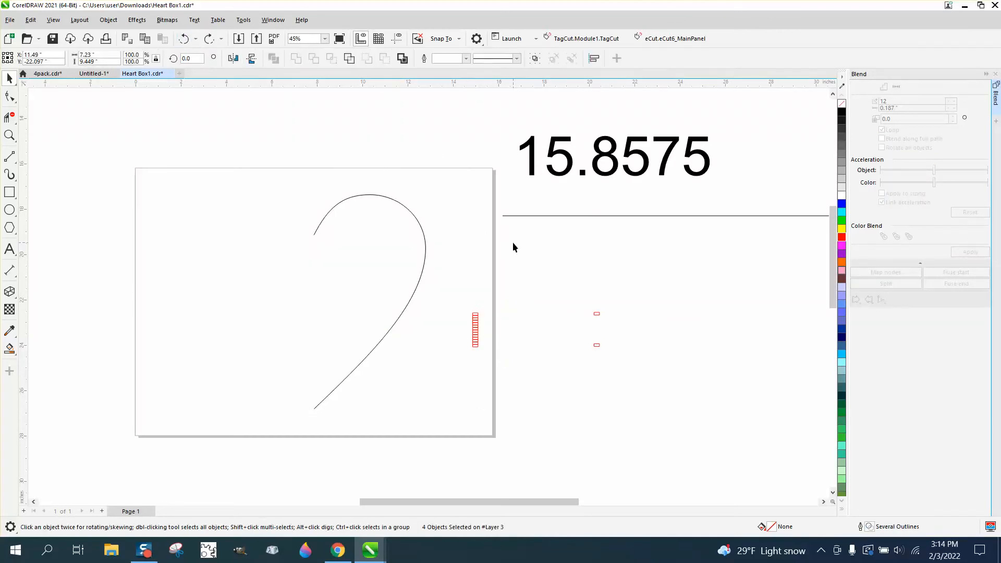
pyautogui.click(597, 313)
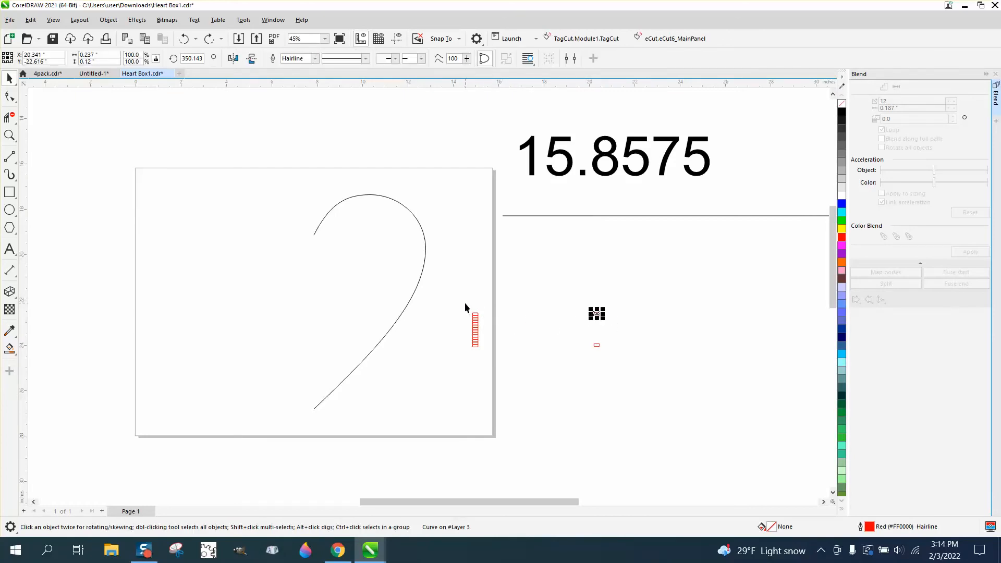
pyautogui.click(475, 330)
pyautogui.press('Delete')
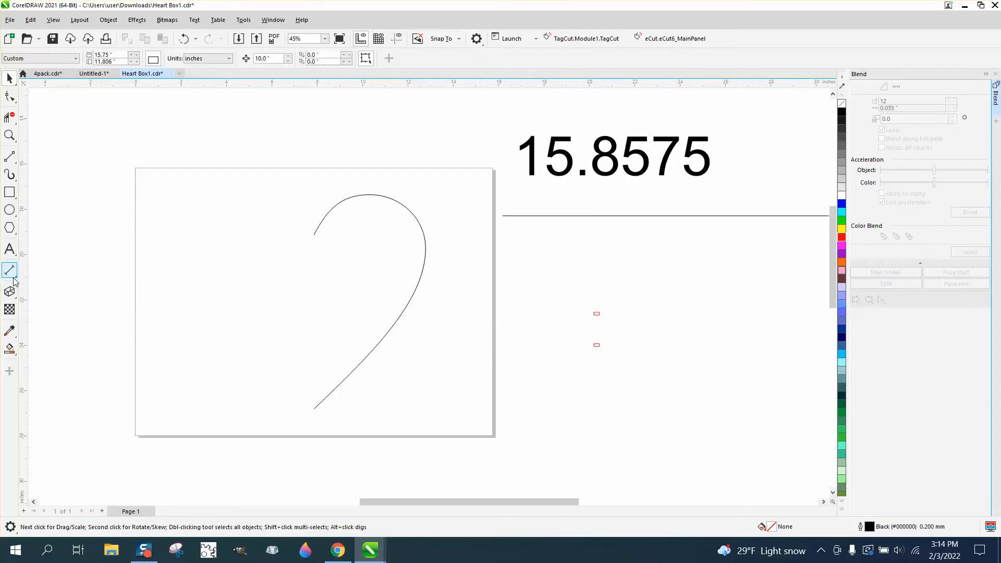
# Create a black copy of the upper slot rectangle with Smart Fill and move it to the left of the original
pyautogui.click(10, 348)
pyautogui.click(10, 135)
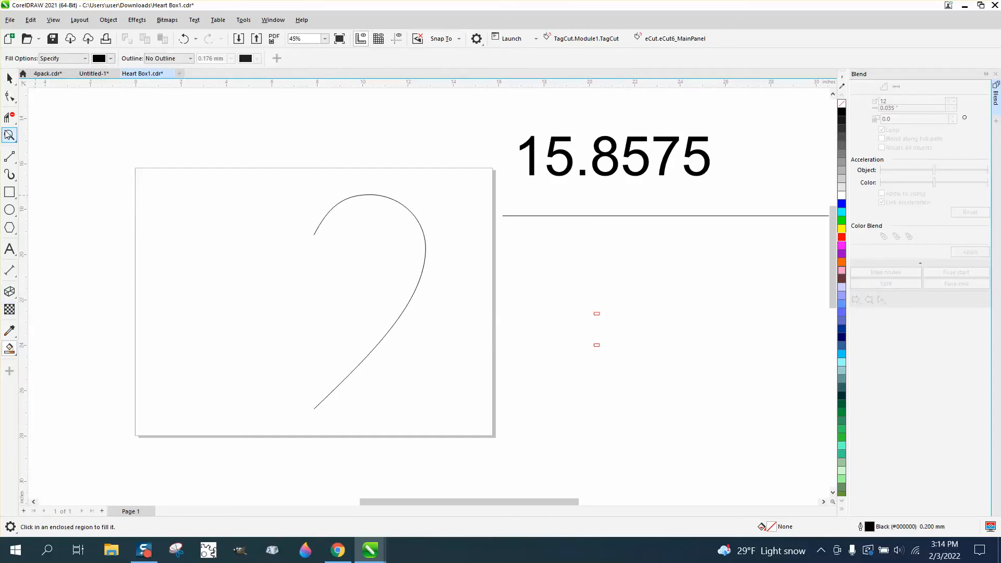
pyautogui.moveTo(543, 290); pyautogui.dragTo(642, 361)
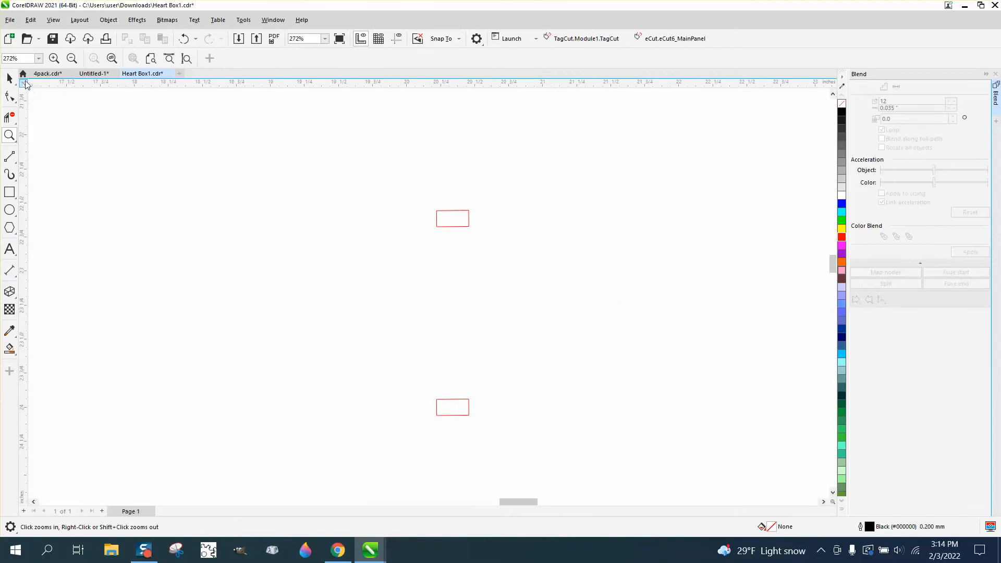
pyautogui.moveTo(408, 207); pyautogui.dragTo(526, 242)
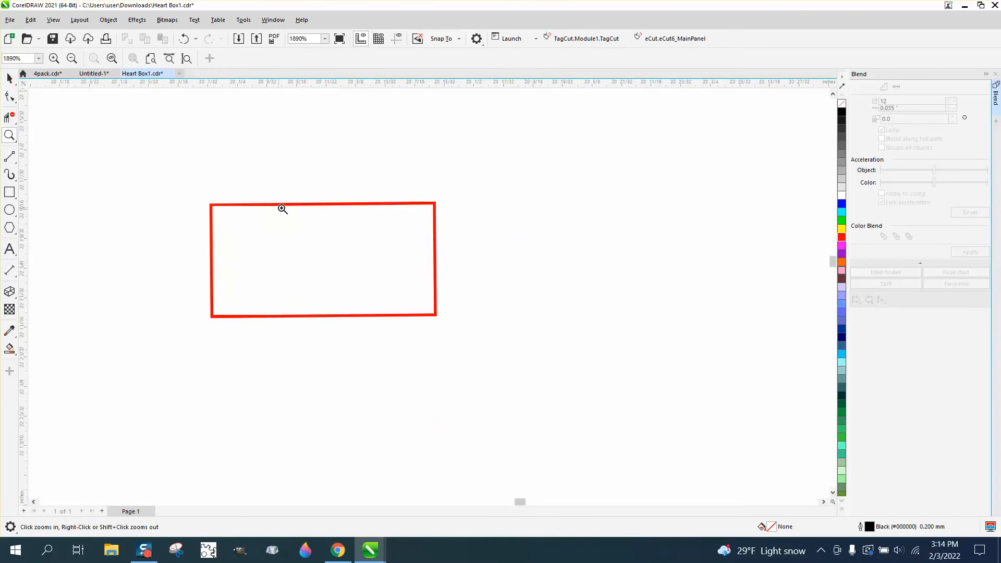
pyautogui.scroll(-1, 361, 210)
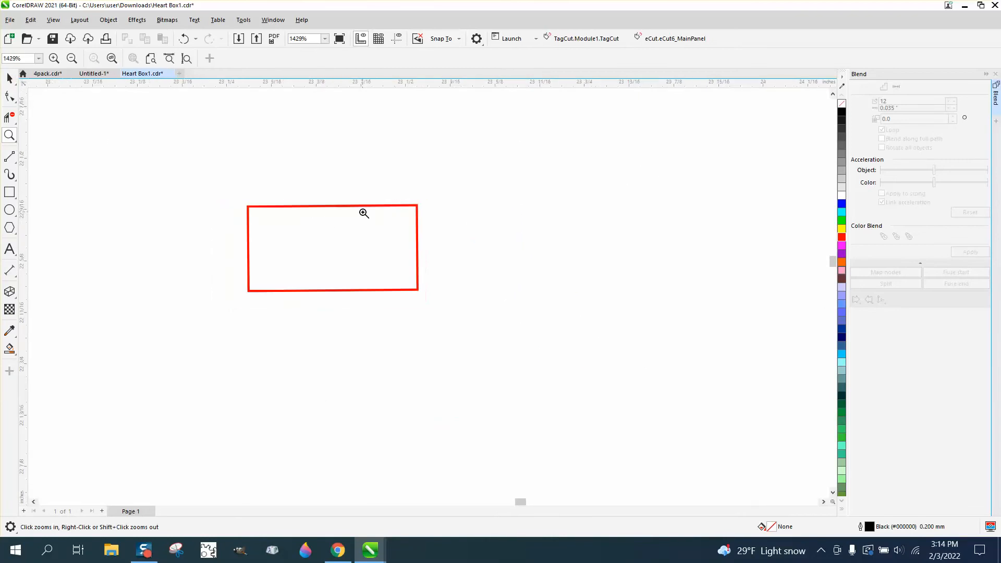
pyautogui.click(10, 192)
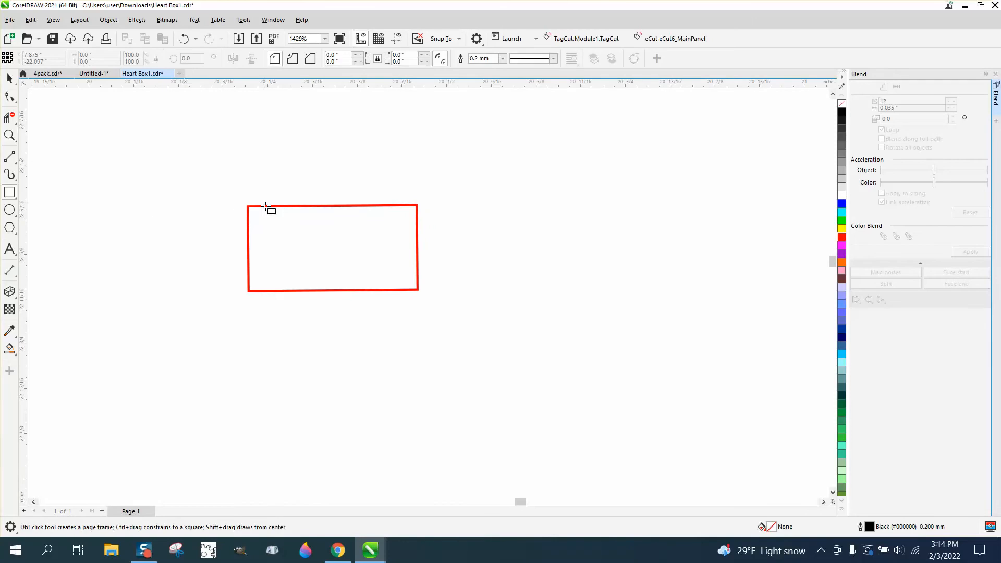
pyautogui.click(10, 79)
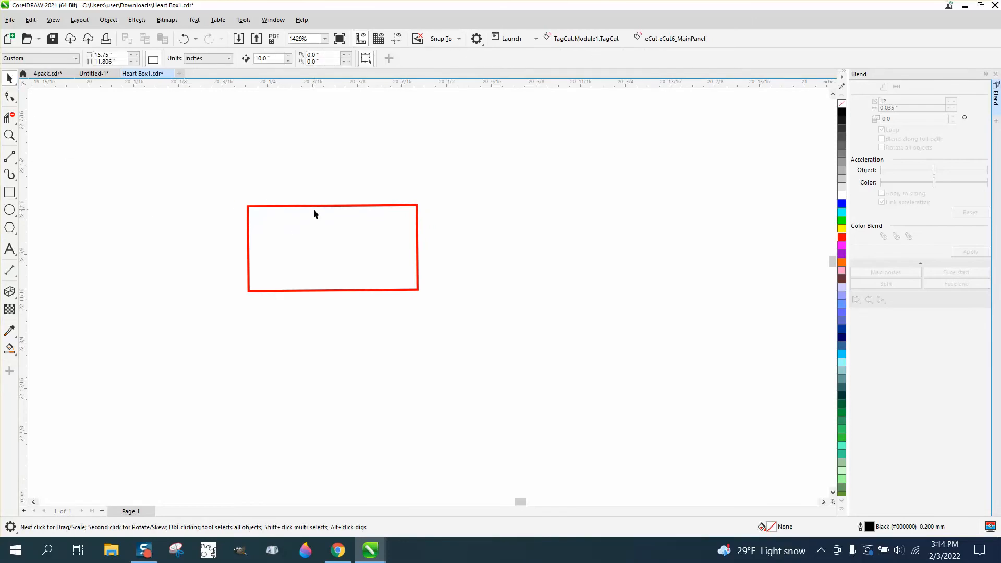
pyautogui.click(313, 209)
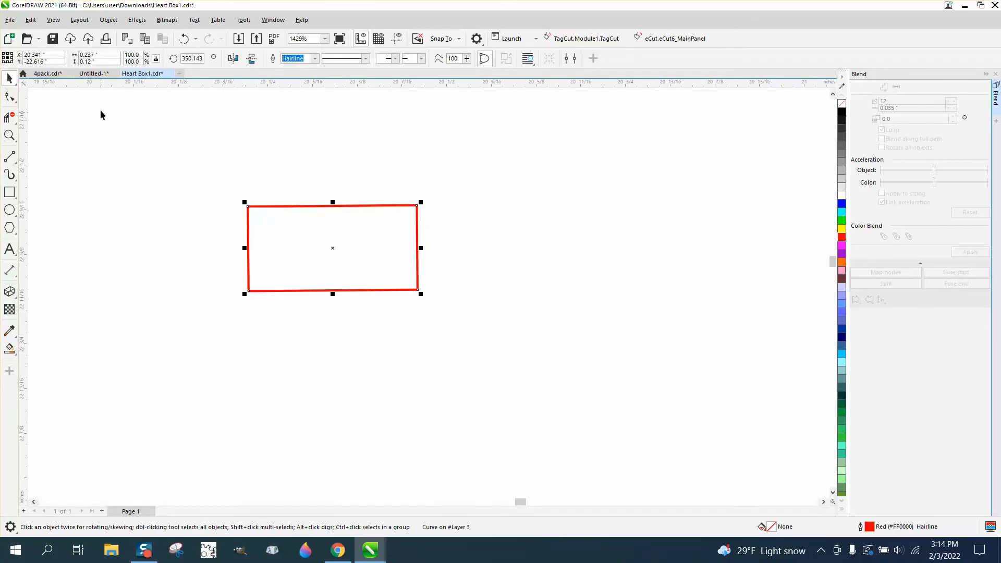
pyautogui.click(9, 348)
pyautogui.click(320, 254)
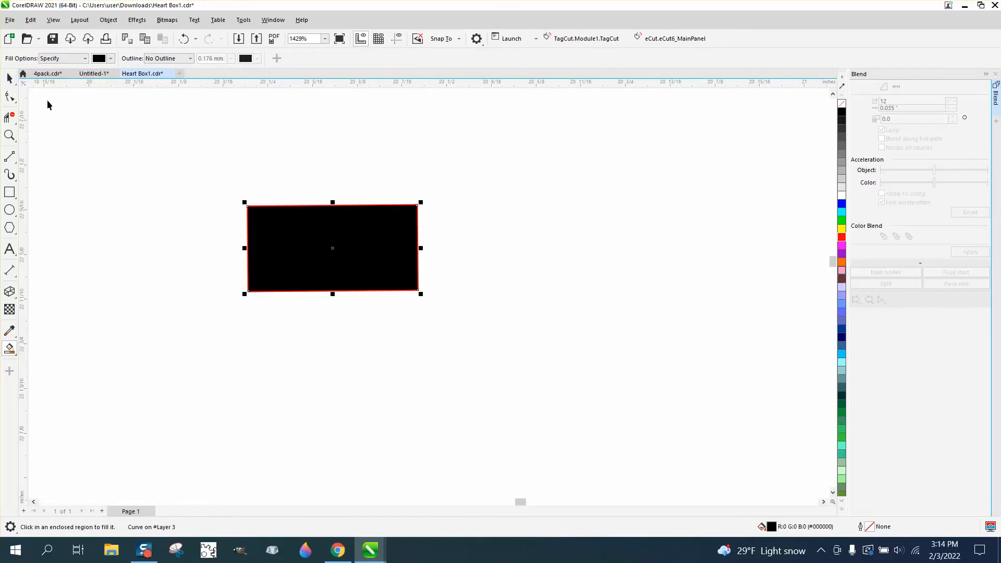
pyautogui.press('space')
pyautogui.scroll(-2, 420, 286)
pyautogui.moveTo(375, 263); pyautogui.dragTo(246, 252)
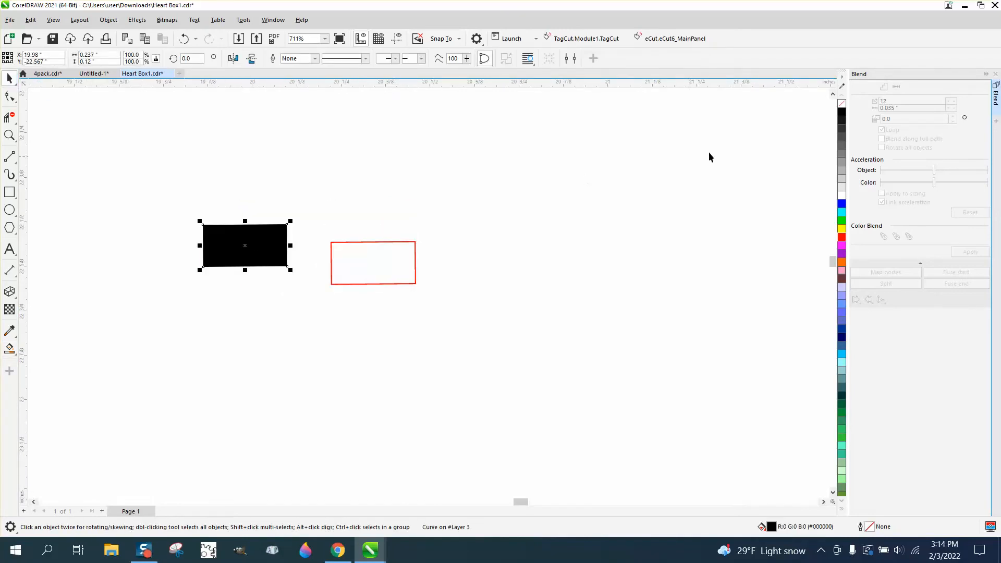
# Remove the copied rectangle's black fill and give it a red Hairline outline
pyautogui.click(841, 103)
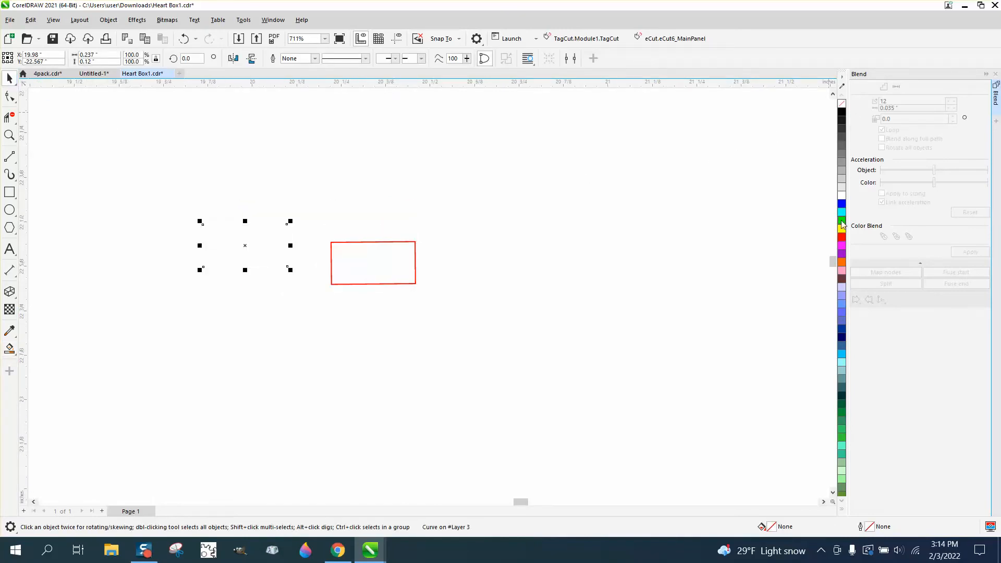
pyautogui.rightClick(841, 237)
pyautogui.scroll(-2, 287, 321)
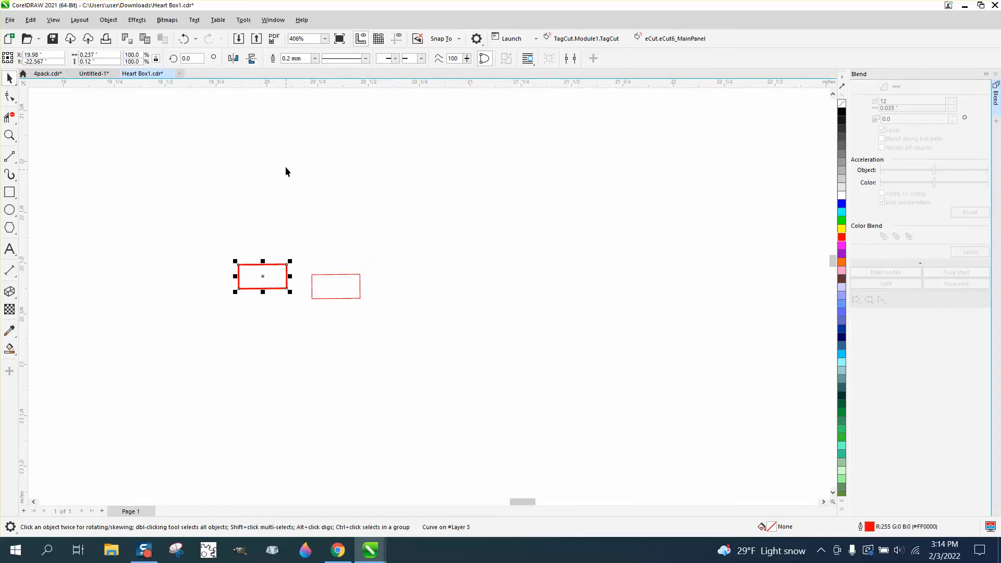
pyautogui.click(315, 58)
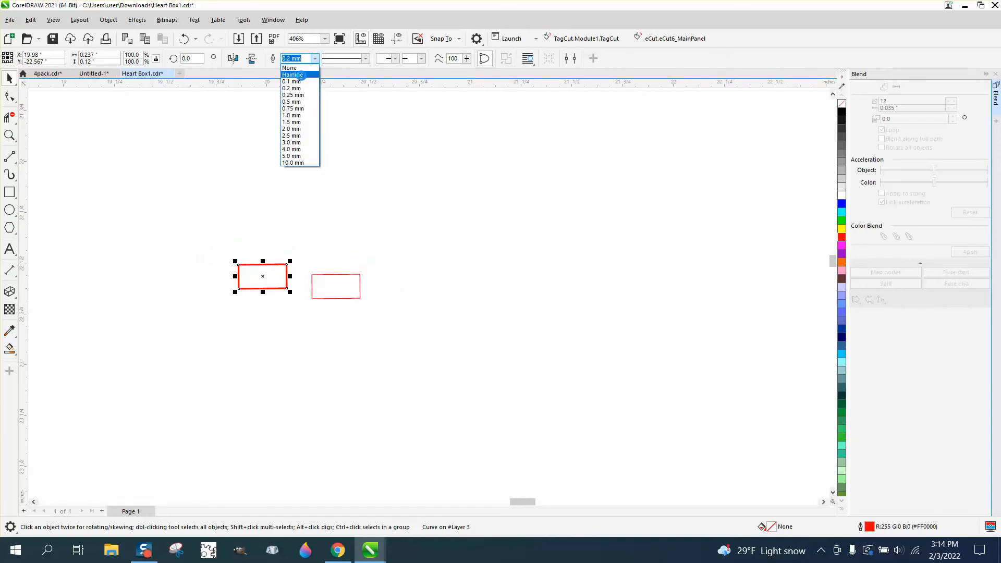
pyautogui.click(292, 75)
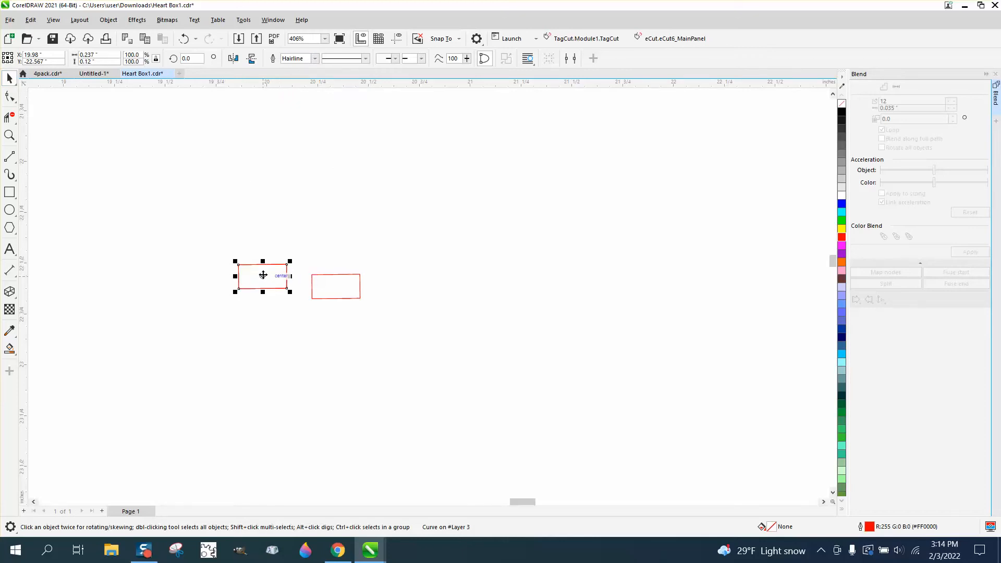
# Duplicate the new red rectangle about 0.5 inch straight below itself
pyautogui.moveTo(263, 275); pyautogui.dragTo(262, 379)
pyautogui.moveTo(207, 242); pyautogui.dragTo(277, 332)
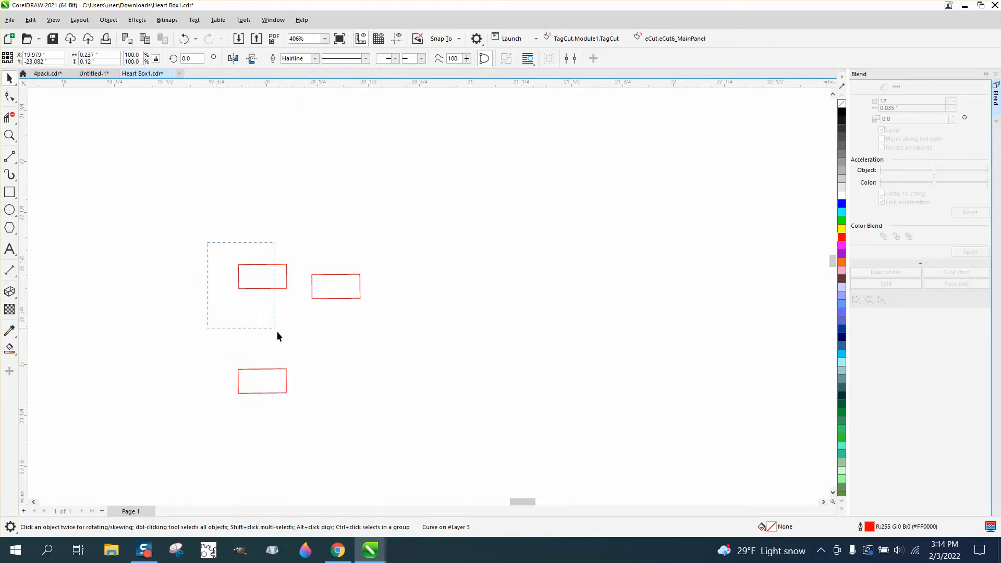
pyautogui.moveTo(305, 392); pyautogui.dragTo(306, 395)
# Delete the two older red slot rectangles, leaving only the newly made pair
pyautogui.click(335, 298)
pyautogui.press('Delete')
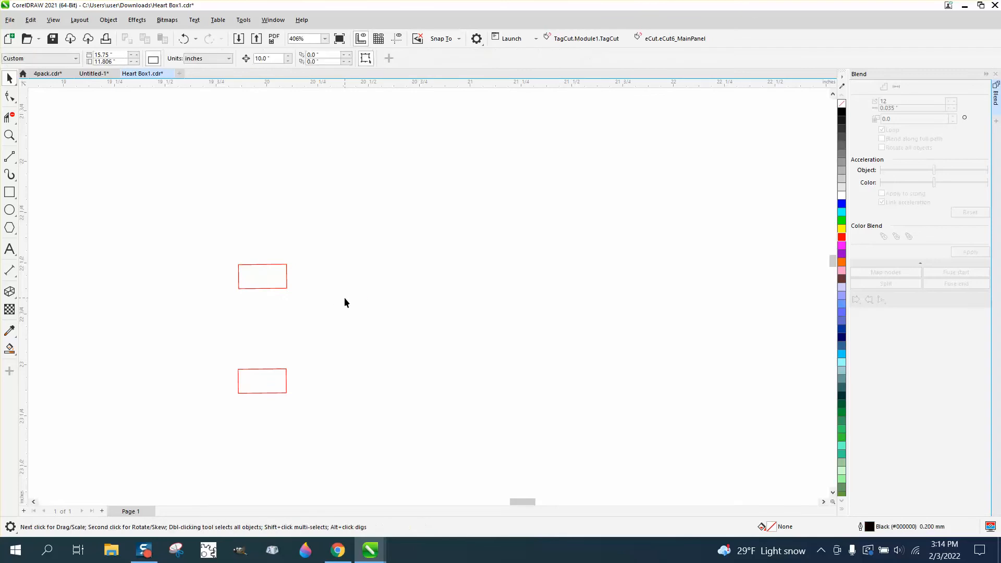
pyautogui.scroll(-2, 345, 297)
pyautogui.scroll(-2, 343, 293)
pyautogui.click(342, 368)
pyautogui.press('Delete')
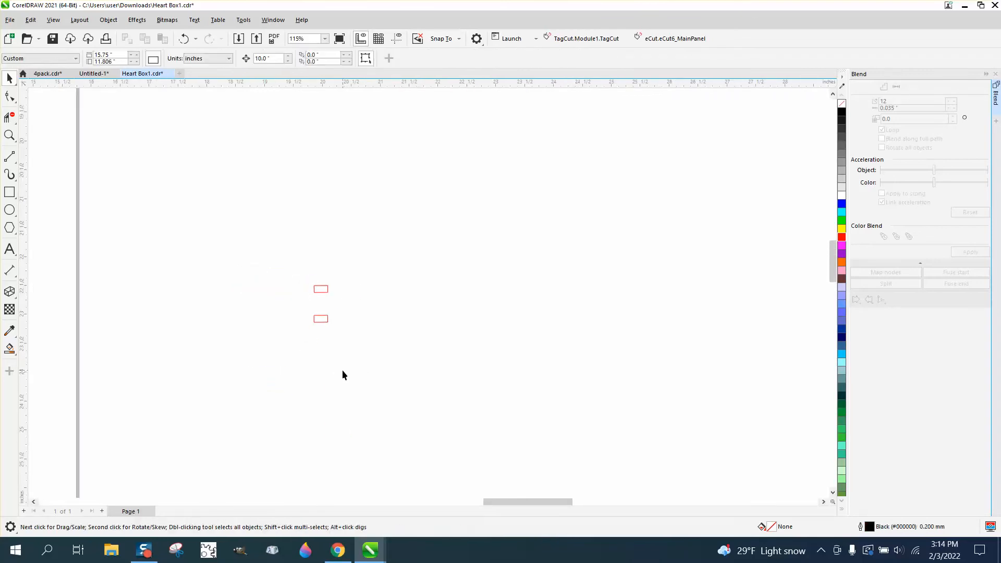
# Blend the two red slot rectangles with each other using 12 steps
pyautogui.moveTo(382, 345); pyautogui.dragTo(382, 345)
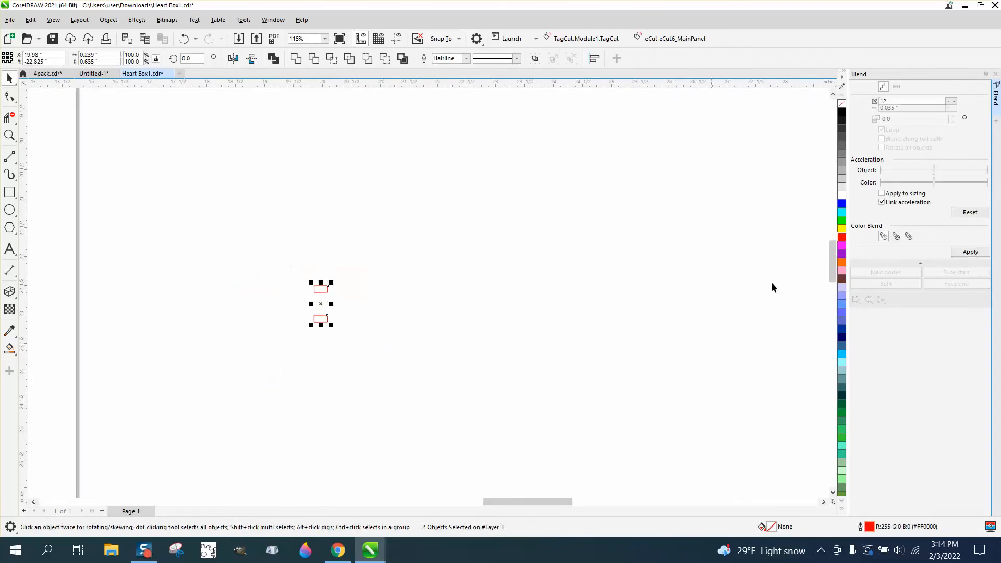
pyautogui.click(970, 252)
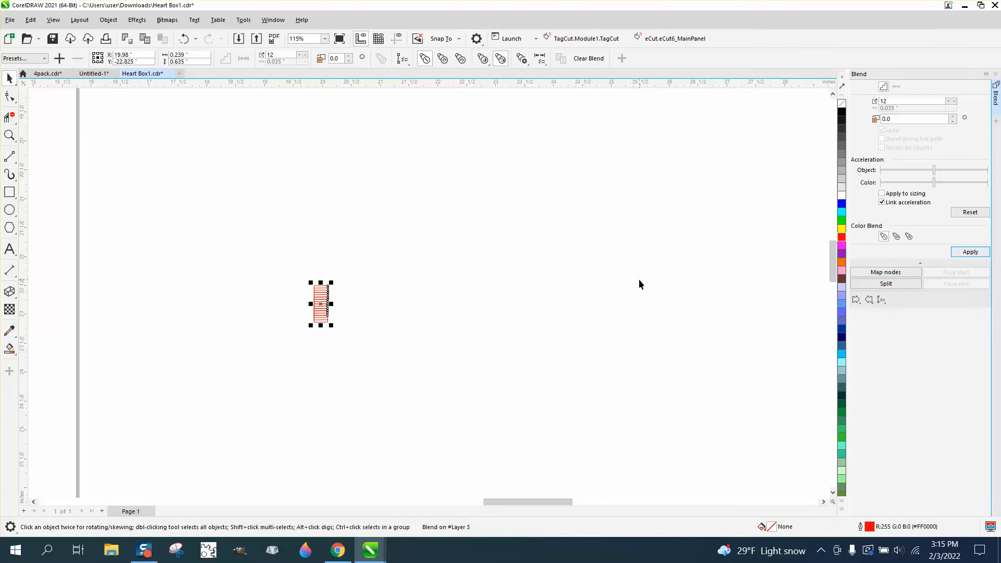
pyautogui.click(549, 277)
pyautogui.scroll(-2, 546, 278)
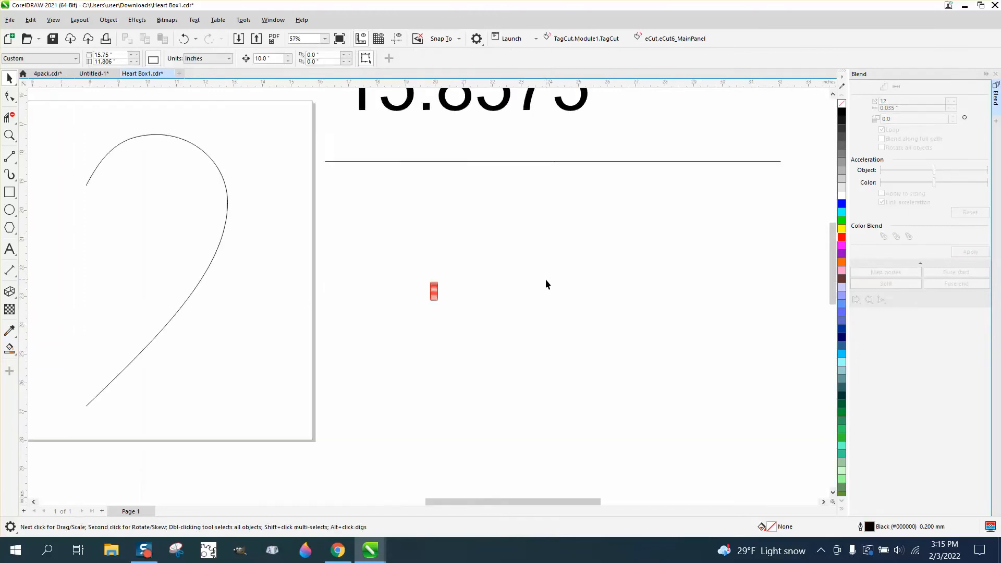
# Attach the red rectangle blend to the half-heart curve as its new path
pyautogui.click(432, 291)
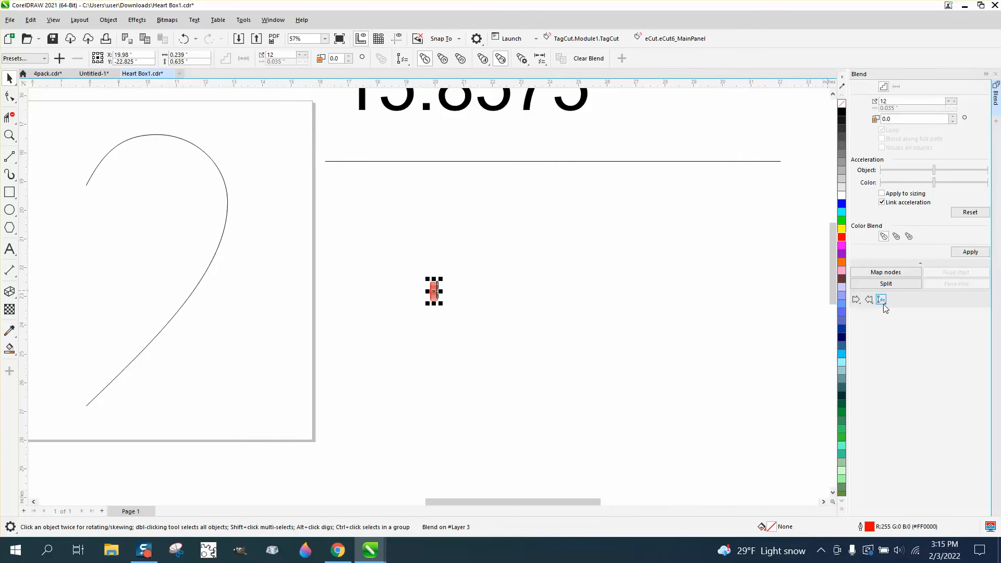
pyautogui.click(884, 306)
pyautogui.click(907, 313)
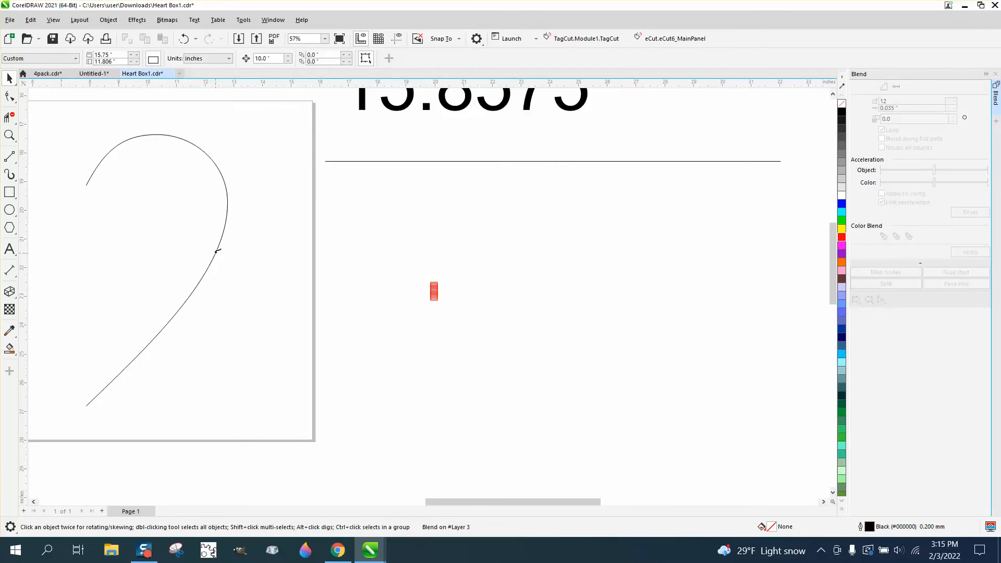
pyautogui.click(218, 251)
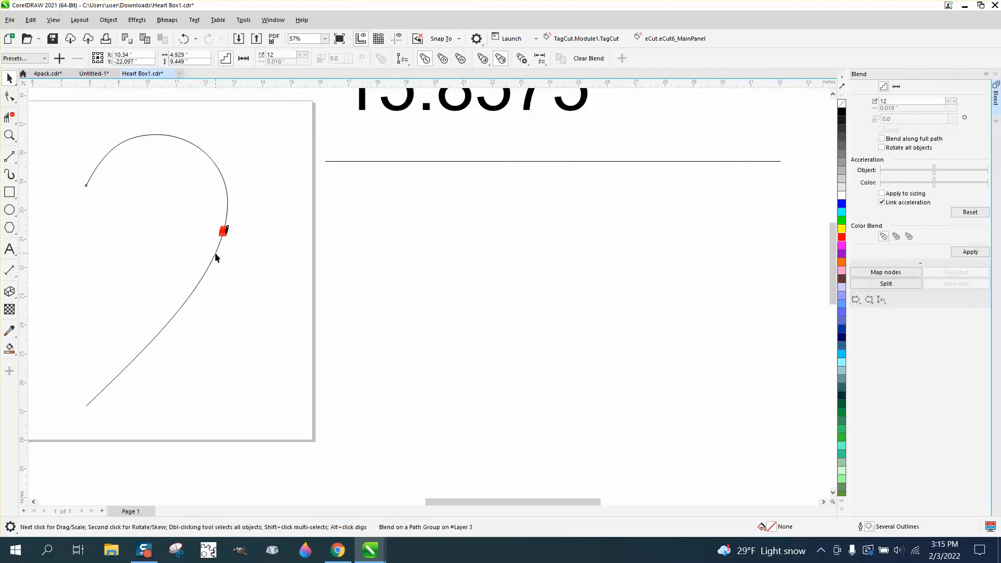
# Spread the blend along the full half-heart path with all objects rotated to follow the curve
pyautogui.click(881, 138)
pyautogui.click(881, 147)
pyautogui.click(959, 253)
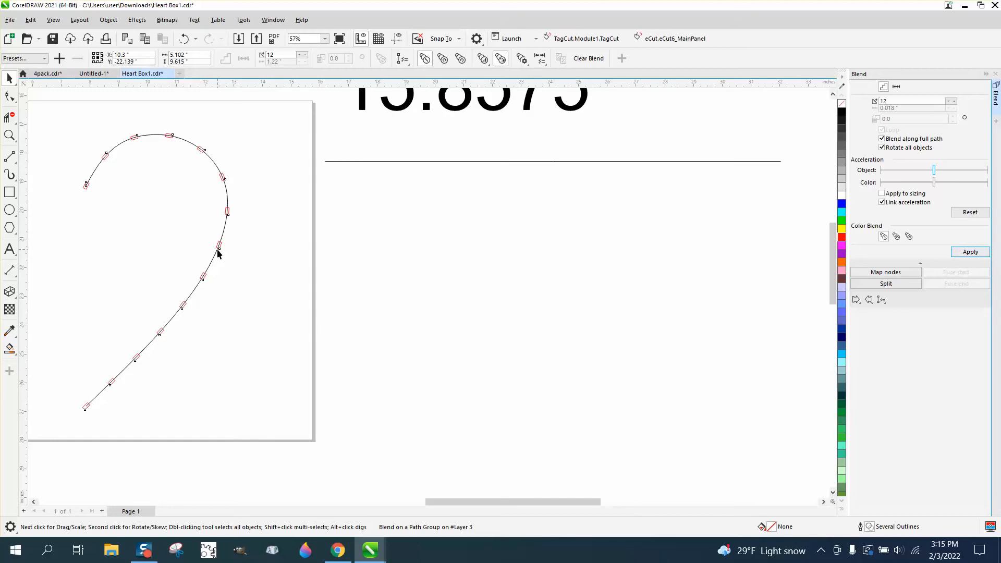
pyautogui.click(9, 135)
pyautogui.moveTo(84, 136); pyautogui.dragTo(224, 186)
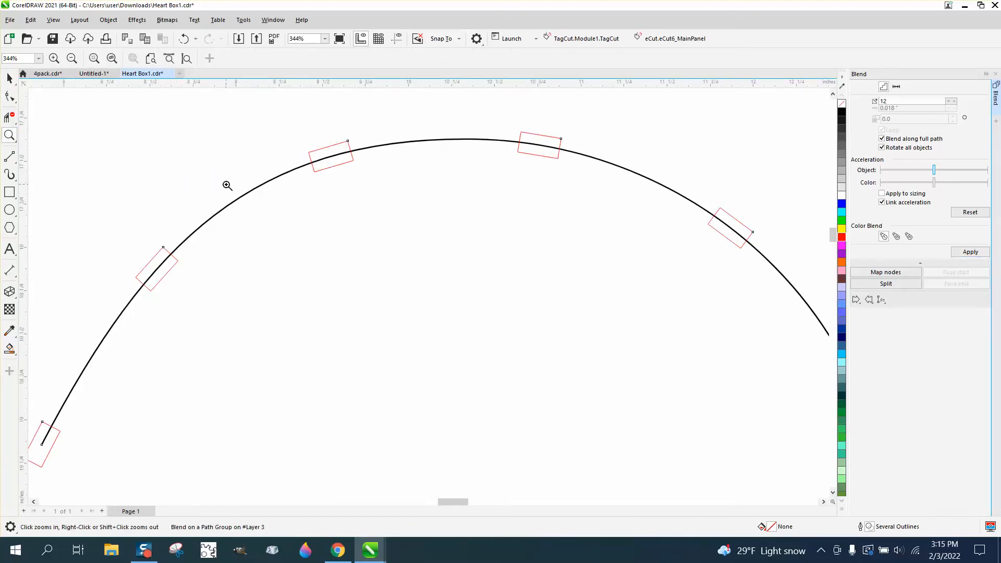
pyautogui.rightClick(226, 185)
pyautogui.rightClick(239, 187)
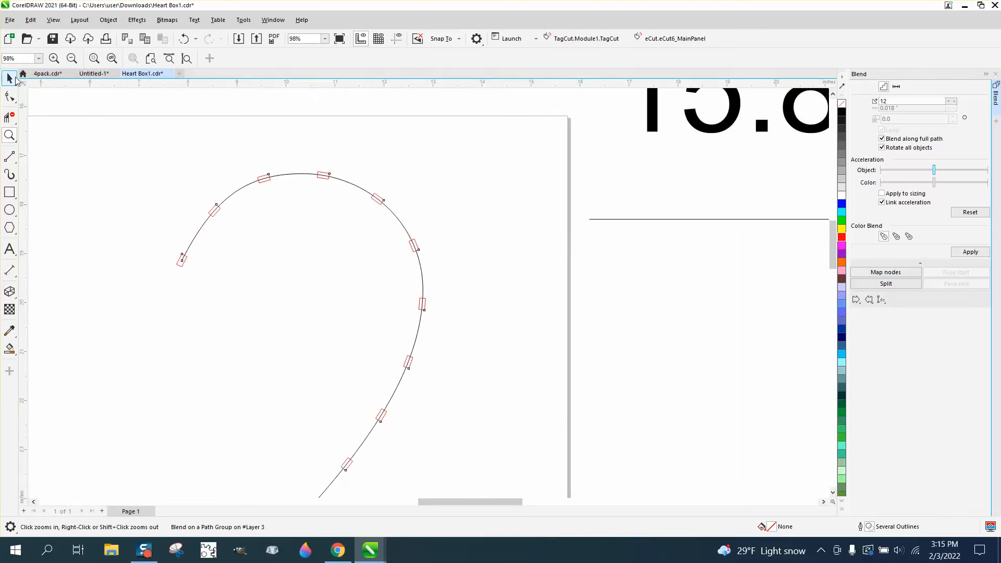
pyautogui.click(14, 78)
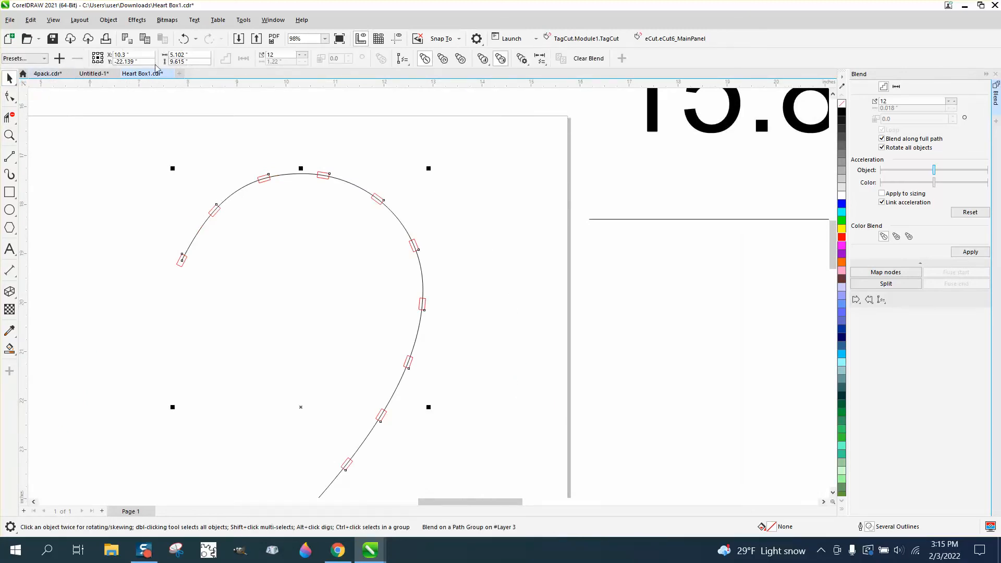
# Undo the full-path spread and reapply it with full path and object rotation enabled and linked acceleration off
pyautogui.click(184, 41)
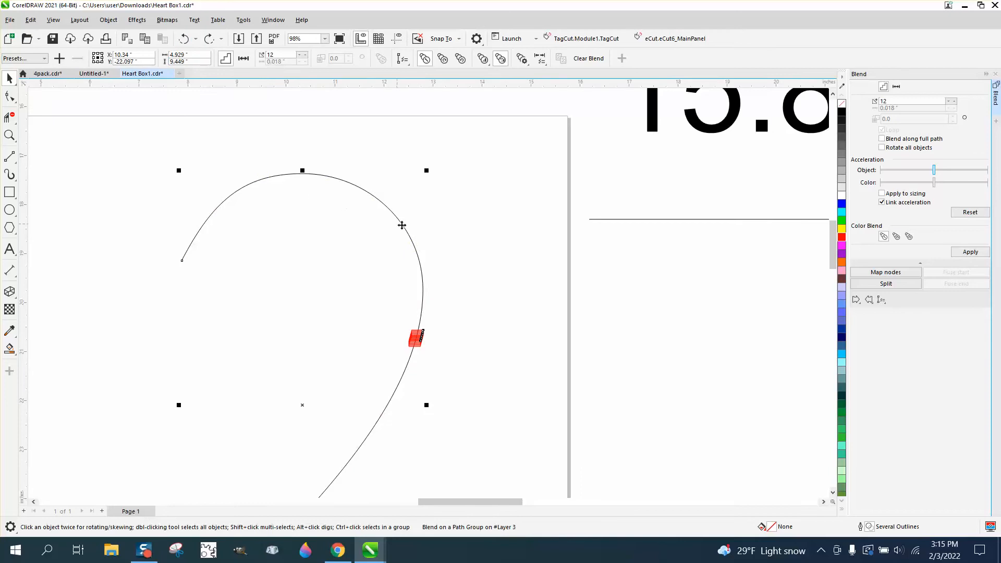
pyautogui.scroll(-1, 402, 224)
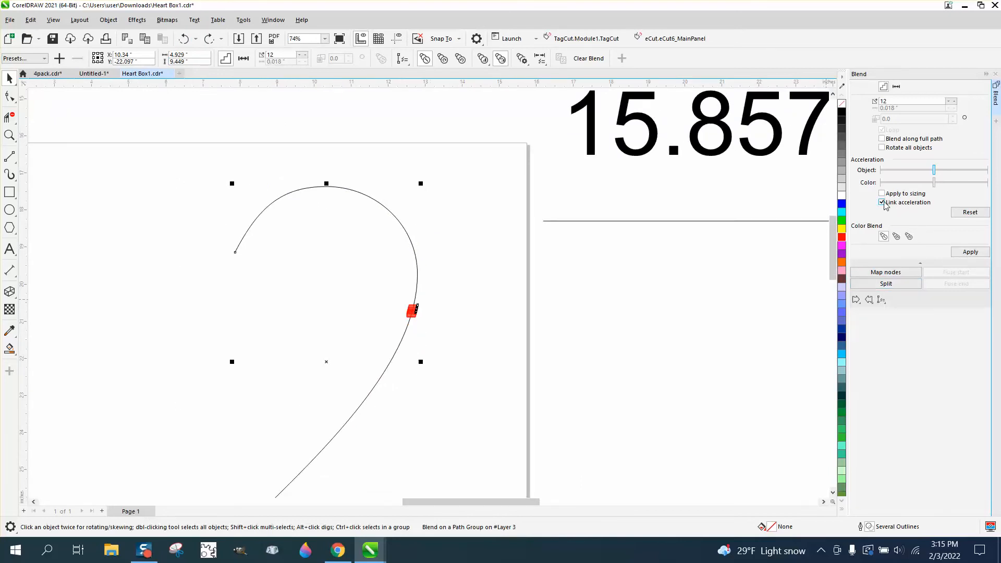
pyautogui.click(882, 139)
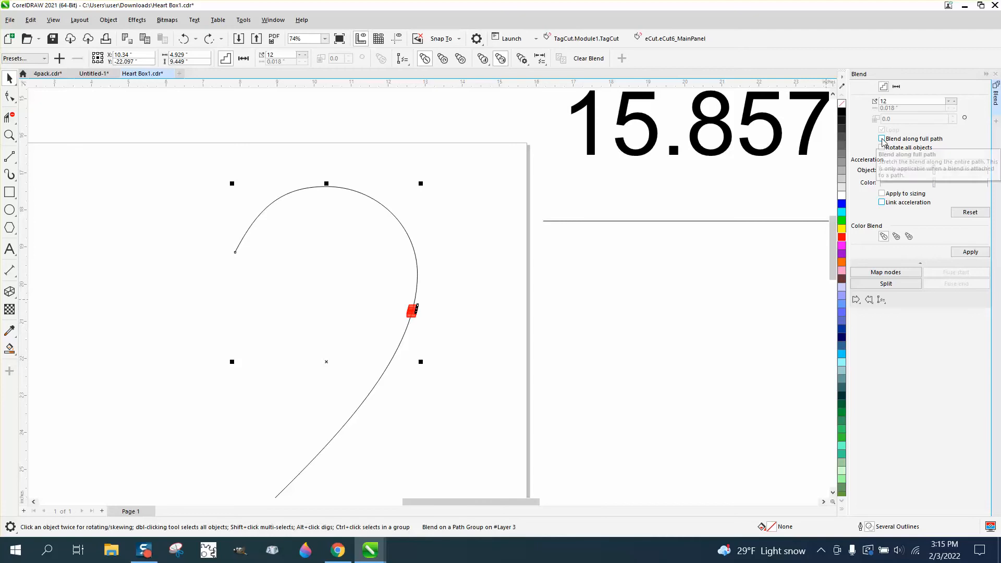
pyautogui.click(881, 148)
pyautogui.click(967, 253)
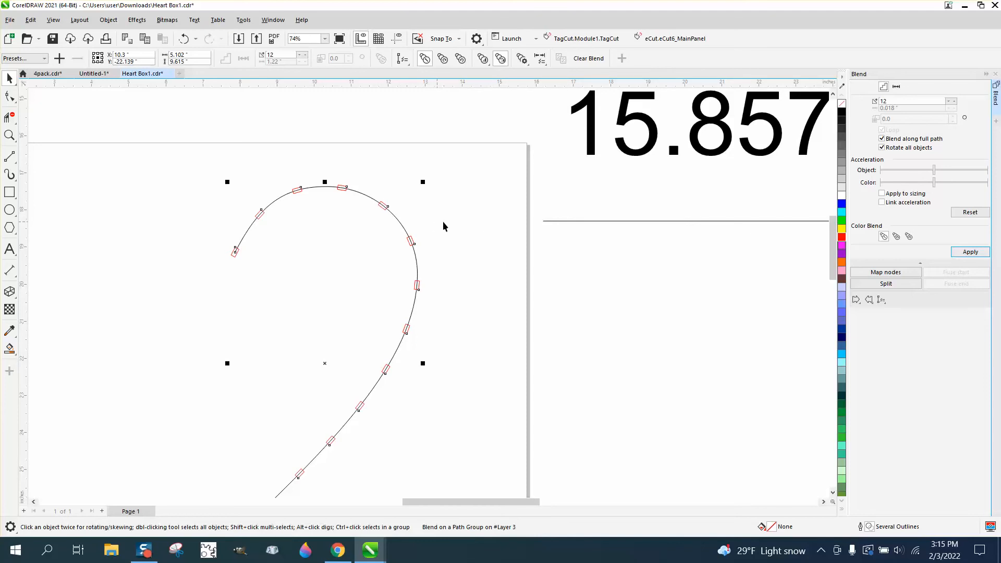
pyautogui.click(389, 181)
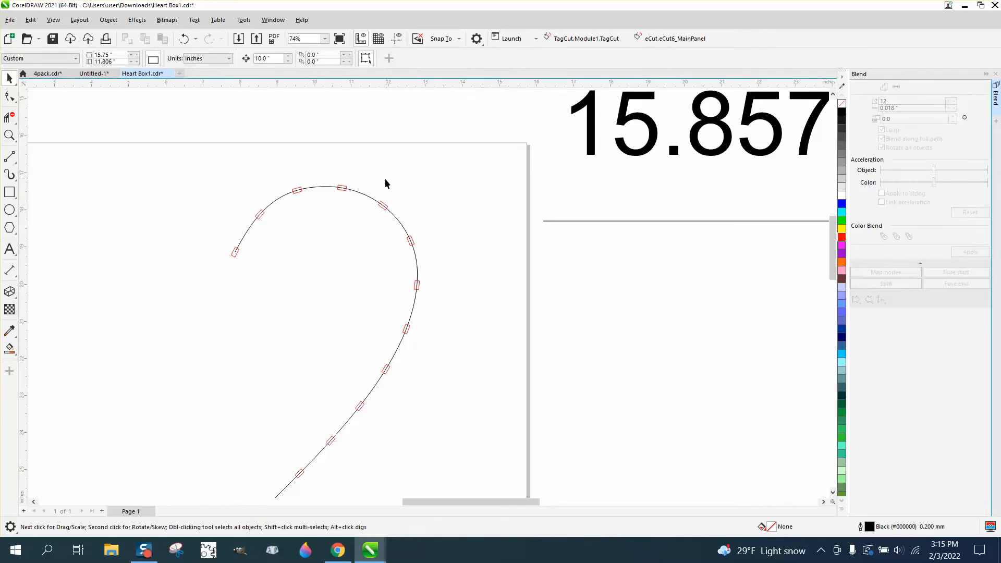
# Undo the full-path spread, the curve attachment and the blend of the two slot rectangles
pyautogui.scroll(-2, 387, 183)
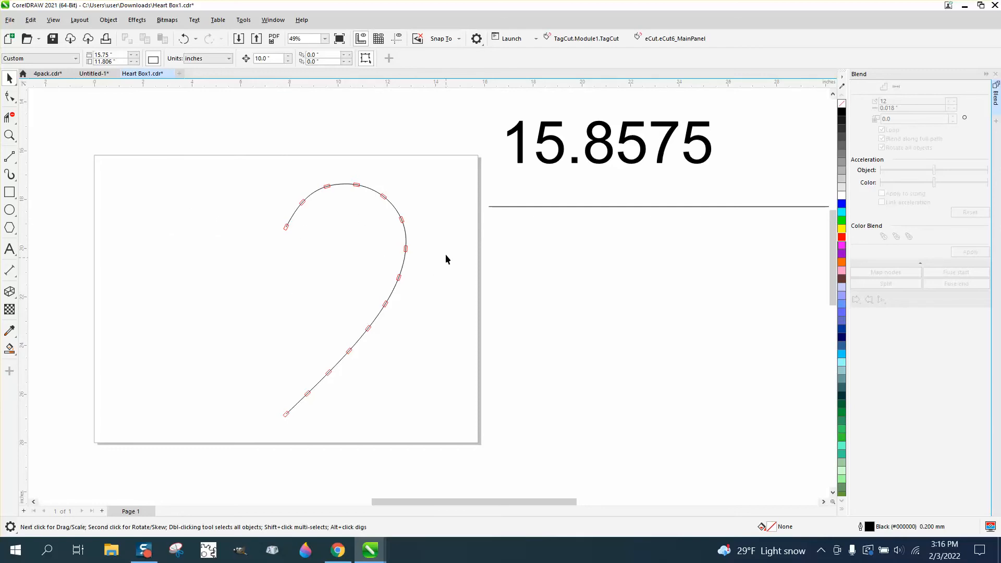
pyautogui.scroll(-1, 567, 314)
pyautogui.click(193, 42)
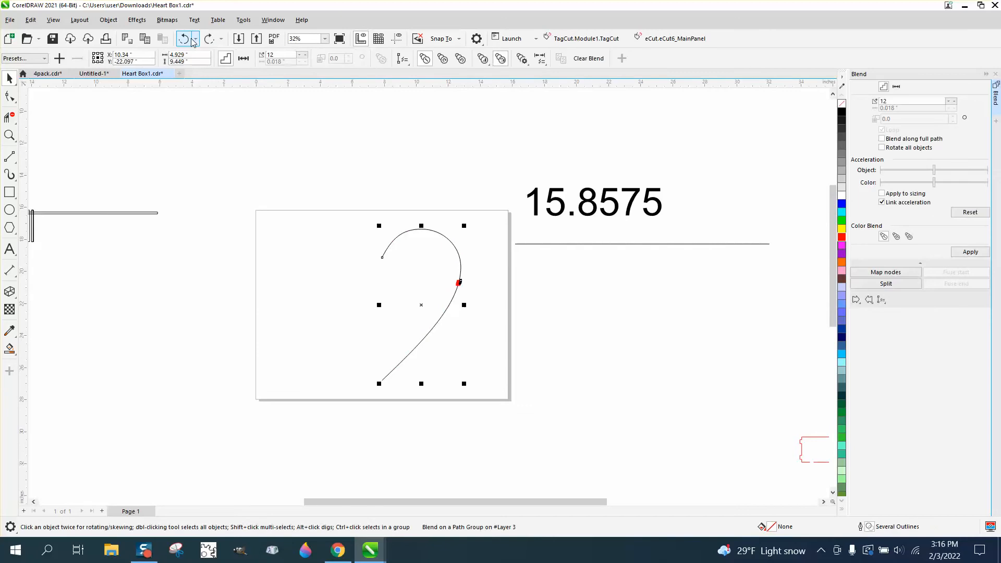
pyautogui.click(192, 41)
pyautogui.click(192, 41)
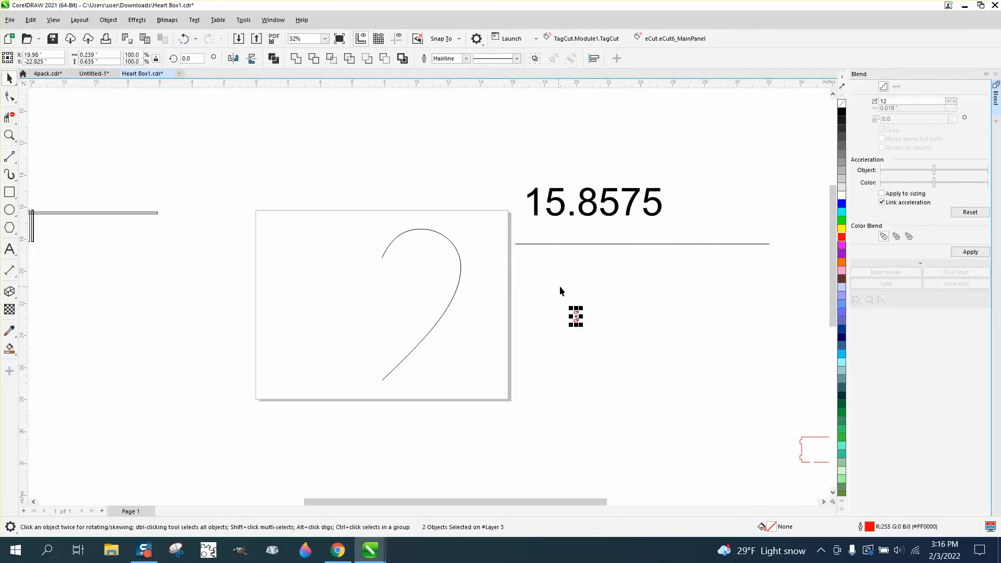
# Place copies of the red slot rectangle pair at three spots side by side below the 15.8575-inch line
pyautogui.moveTo(558, 286); pyautogui.dragTo(625, 311)
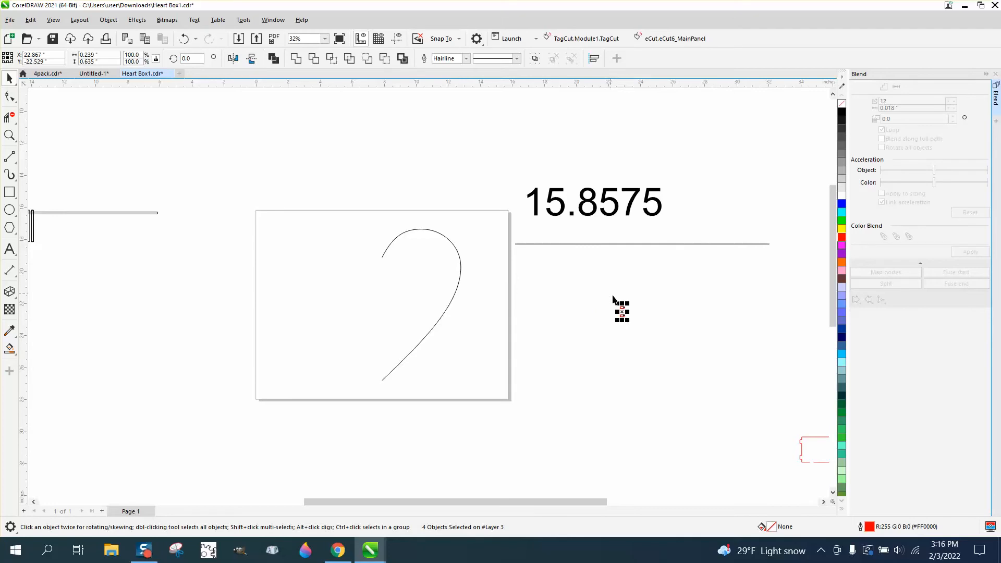
pyautogui.moveTo(621, 312); pyautogui.dragTo(580, 312)
pyautogui.moveTo(641, 329); pyautogui.dragTo(642, 329)
pyautogui.click(624, 295)
pyautogui.moveTo(610, 289); pyautogui.dragTo(640, 324)
pyautogui.click(649, 310)
pyautogui.press('Tab')
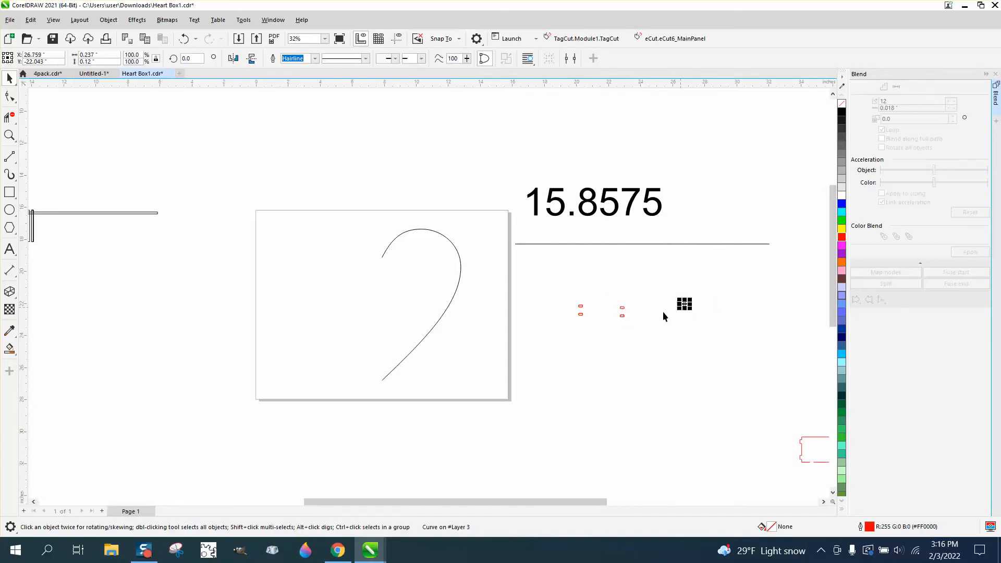
# Blend the two rightmost loose red rectangles using 12 steps
pyautogui.click(652, 319)
pyautogui.click(682, 318)
pyautogui.click(971, 252)
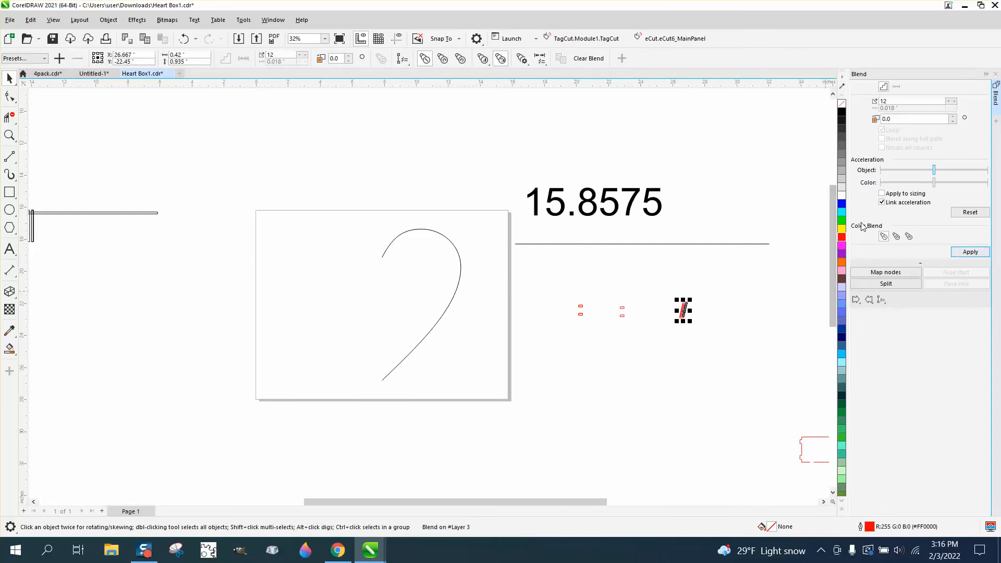
# Attach the new blend to the 15.8575-inch horizontal line as its path
pyautogui.click(884, 302)
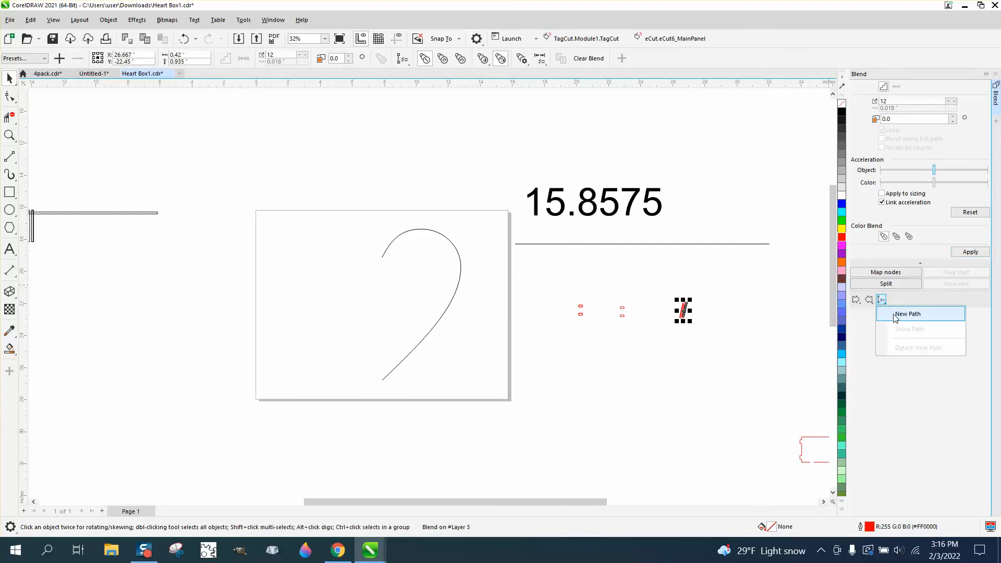
pyautogui.click(894, 313)
pyautogui.click(672, 243)
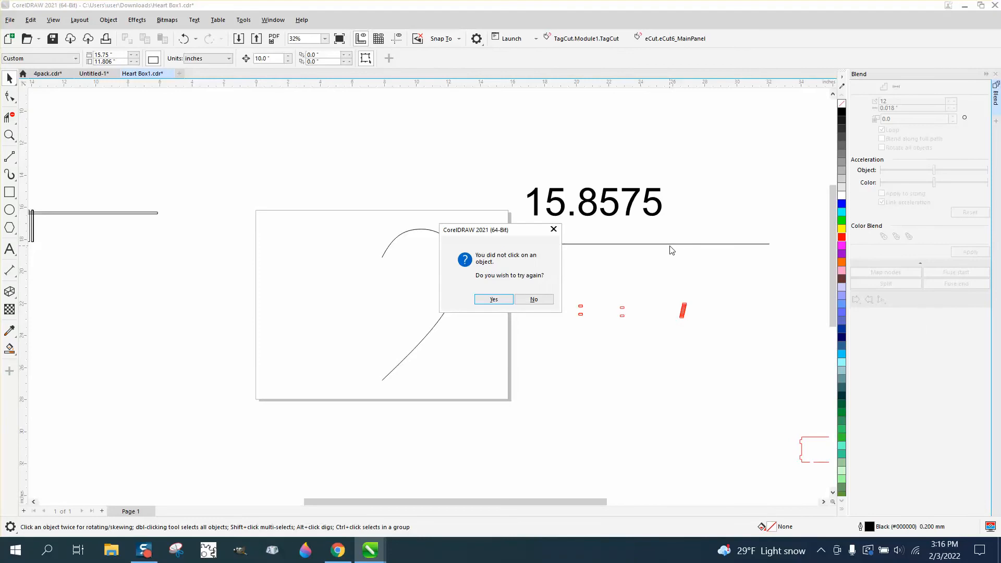
pyautogui.click(495, 302)
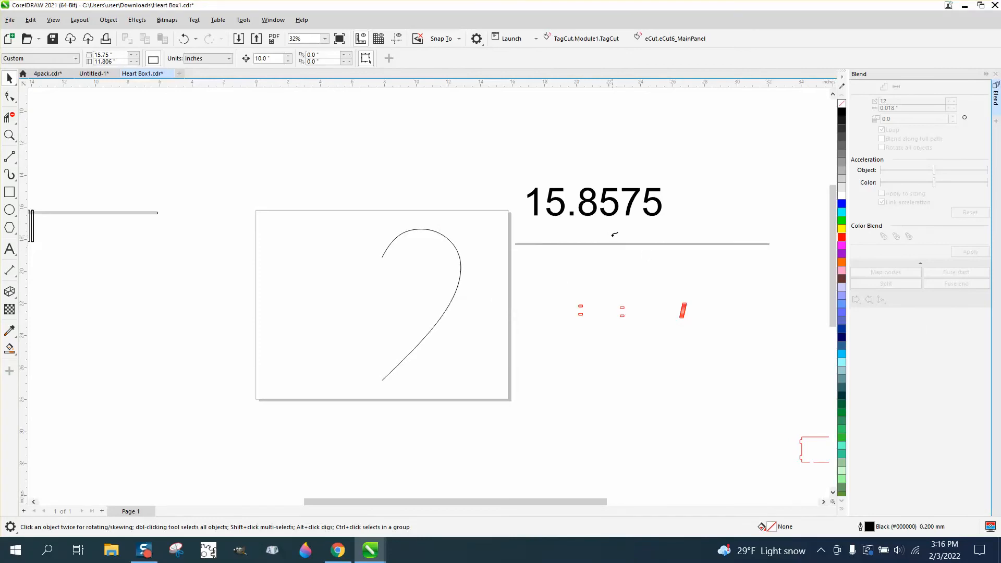
pyautogui.click(614, 243)
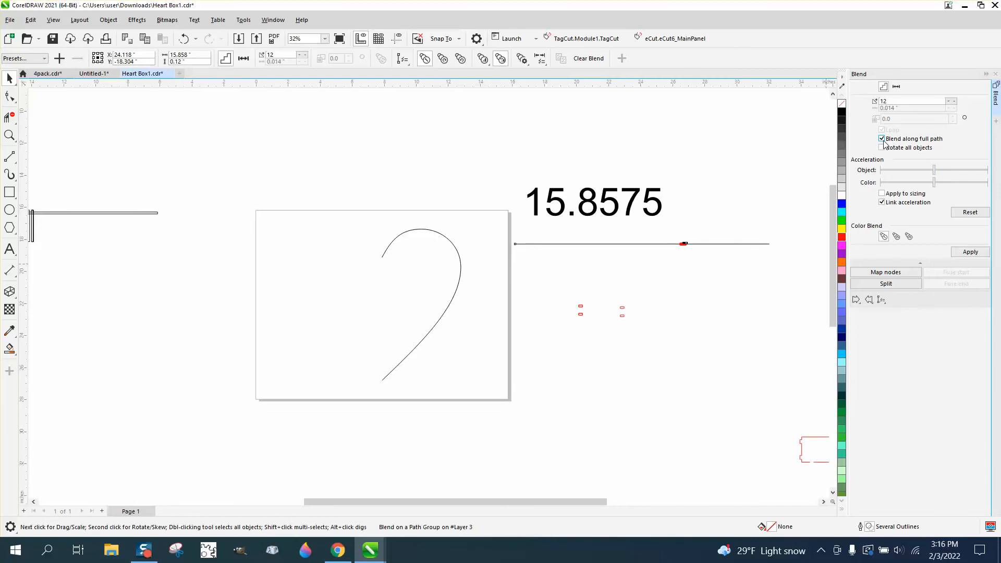
# Spread the slot blend along the full length of the horizontal line without rotating the objects
pyautogui.click(967, 253)
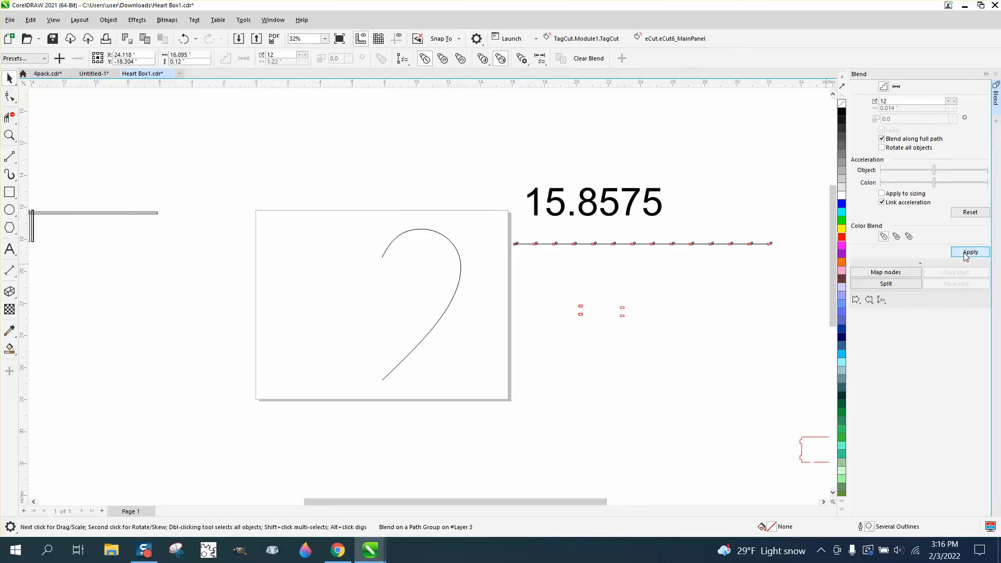
pyautogui.click(10, 135)
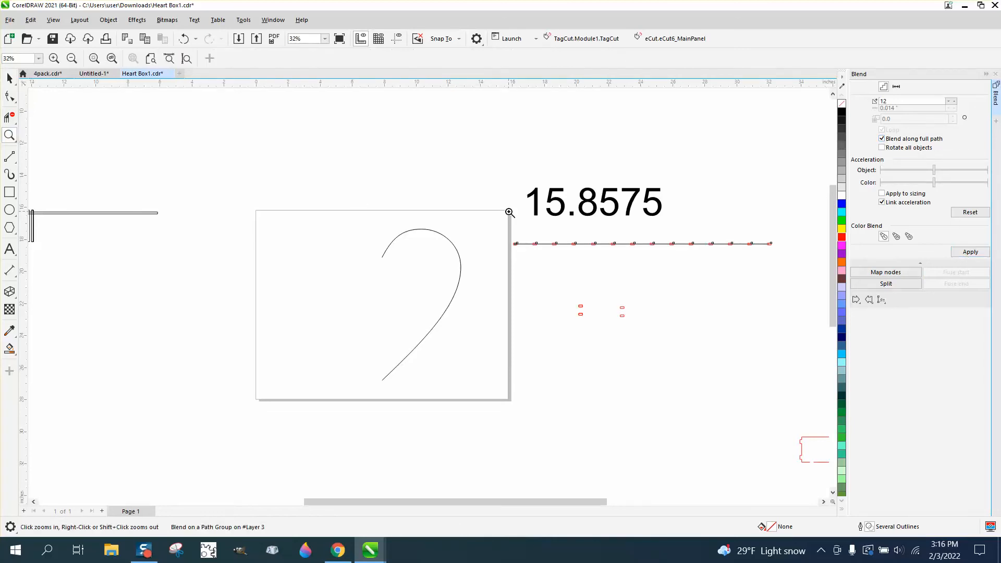
pyautogui.moveTo(502, 228); pyautogui.dragTo(771, 272)
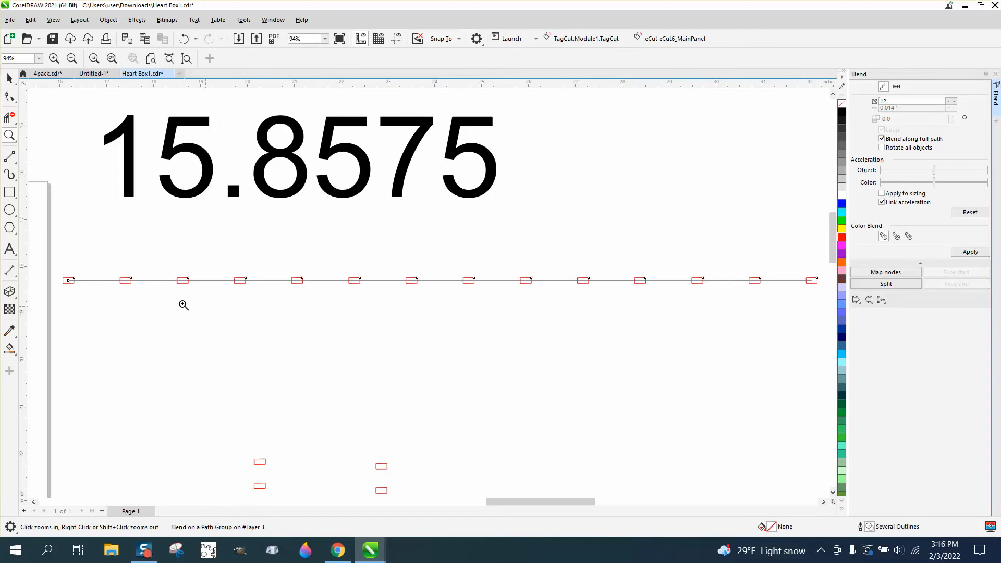
pyautogui.scroll(-1, 125, 297)
pyautogui.scroll(-2, 246, 297)
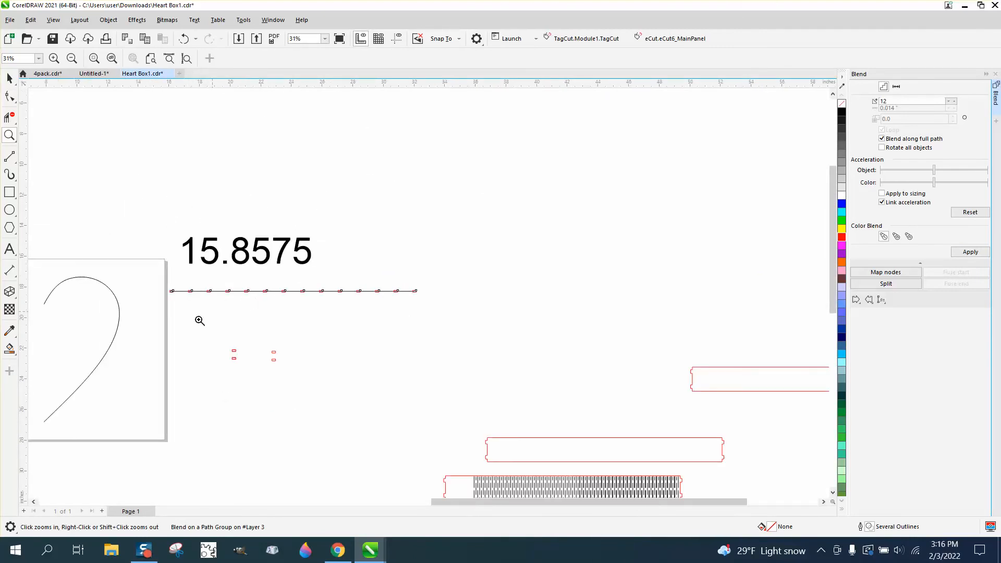
pyautogui.click(10, 78)
pyautogui.click(245, 291)
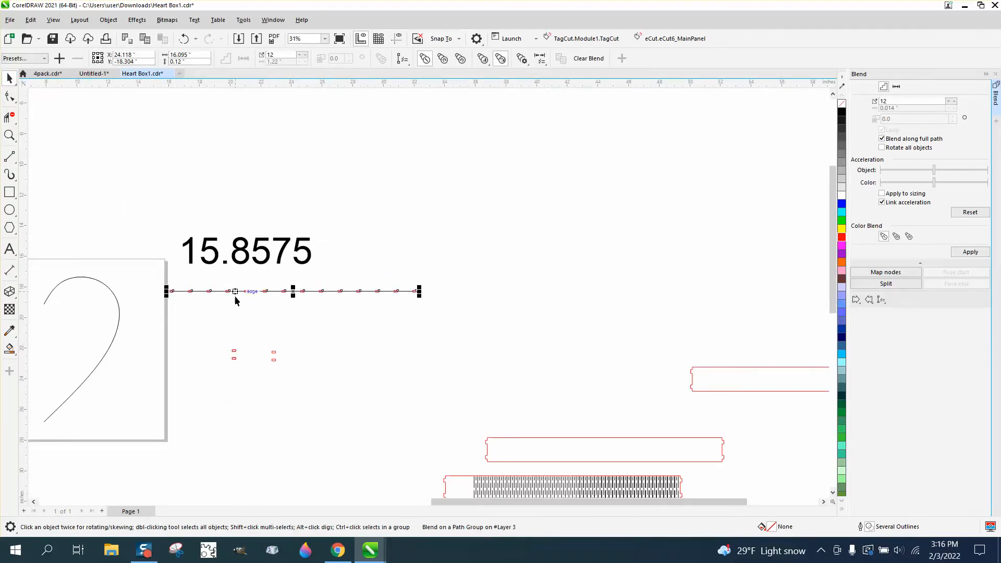
pyautogui.moveTo(218, 340); pyautogui.dragTo(254, 369)
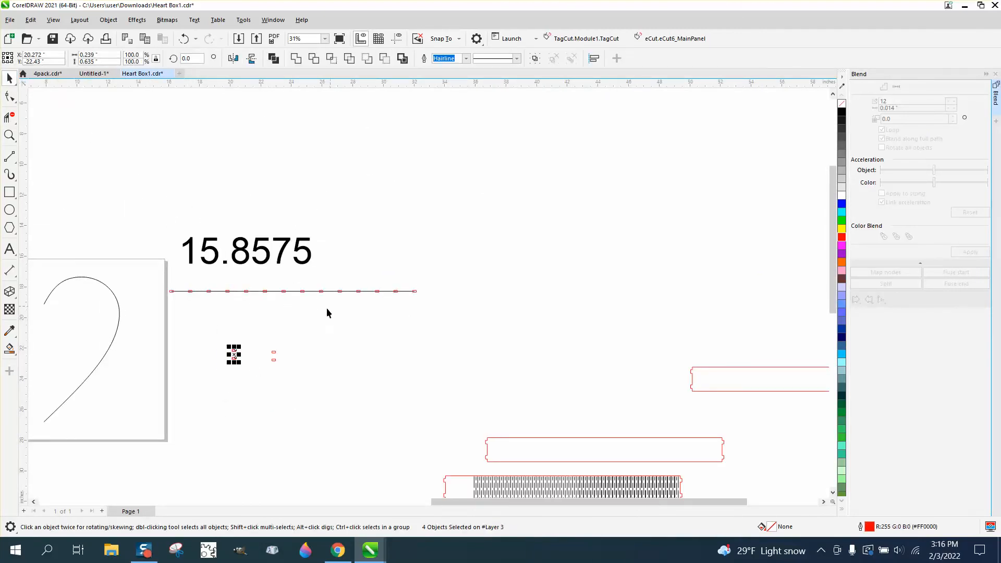
pyautogui.scroll(-1, 375, 313)
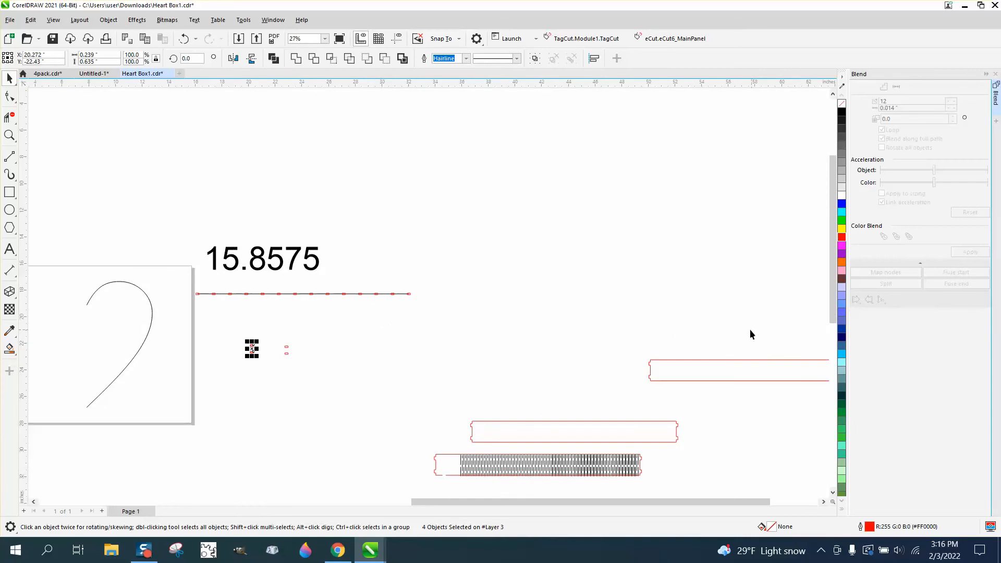
pyautogui.click(608, 332)
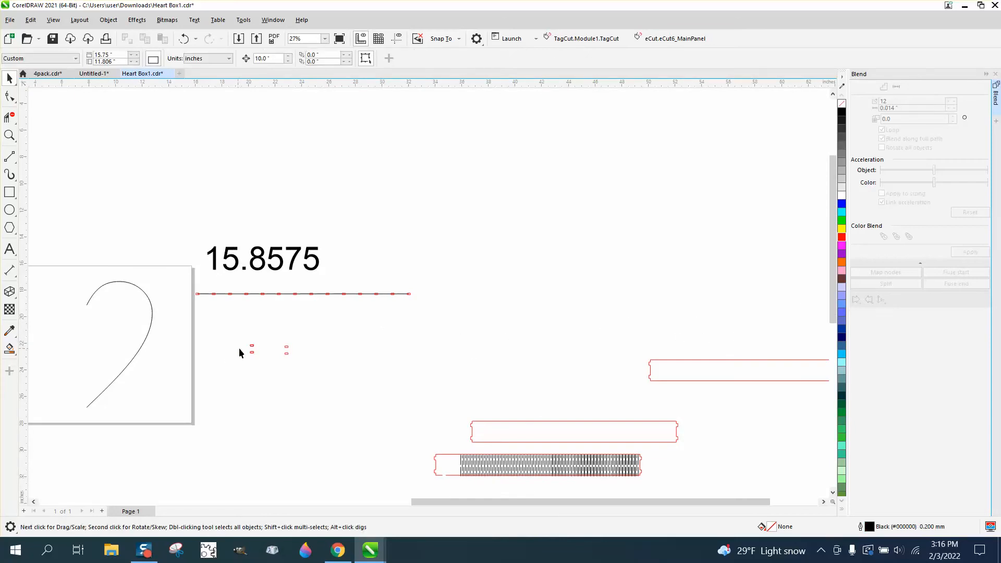
# Attach the remaining loose red rectangle blend to the half-heart curve as its new path
pyautogui.click(286, 348)
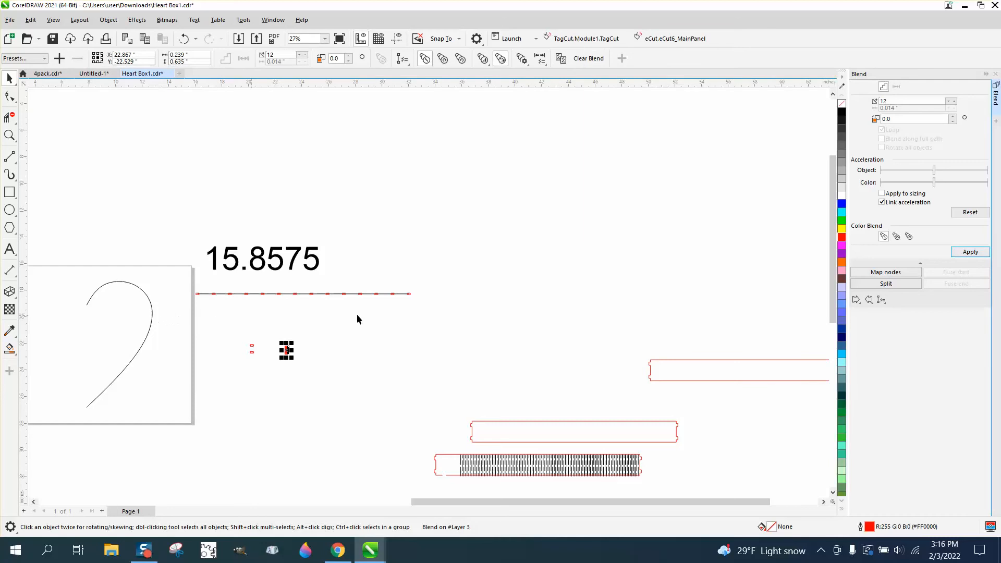
pyautogui.click(881, 300)
pyautogui.click(898, 313)
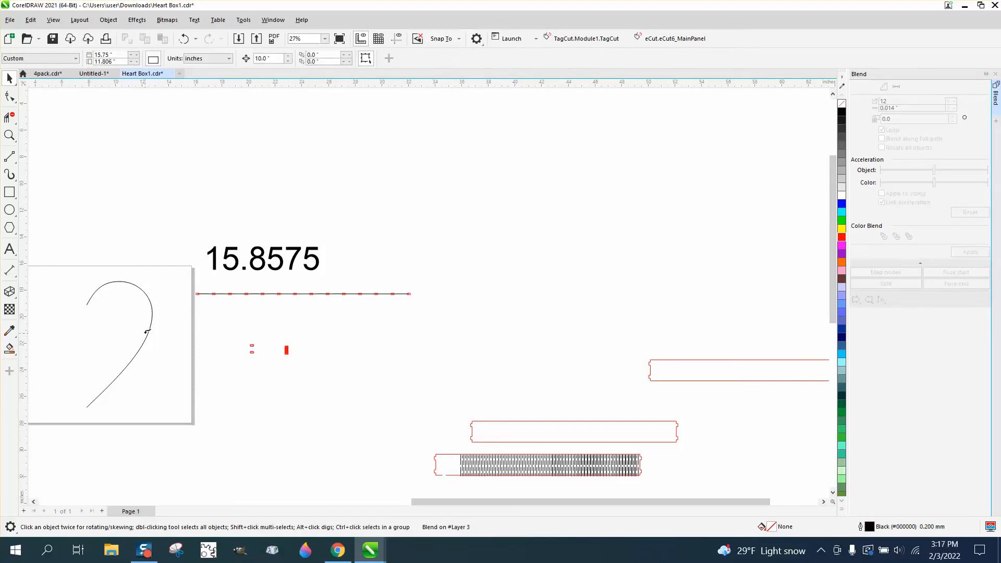
pyautogui.click(151, 330)
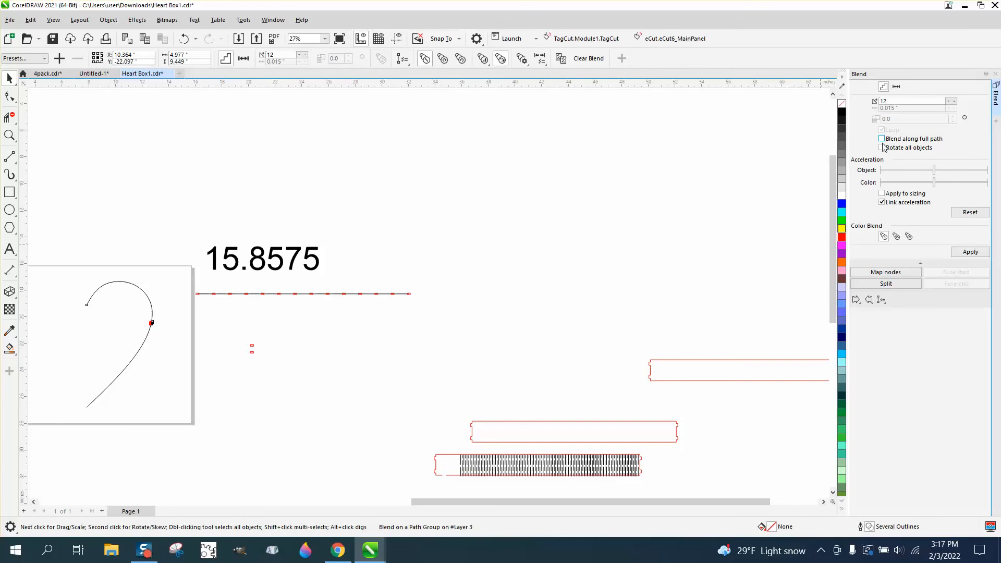
# Spread the slot blend along the full half-heart curve with all objects rotated to follow it
pyautogui.click(882, 147)
pyautogui.click(969, 252)
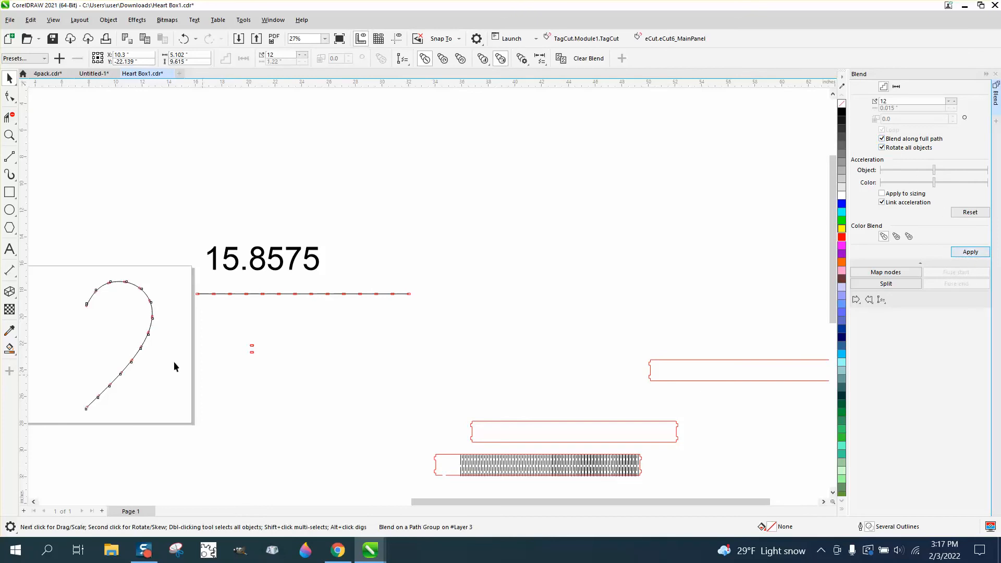
pyautogui.moveTo(119, 318); pyautogui.dragTo(131, 317)
# Examine how the end slot rectangles sit on the ends of the half-heart curve and the 15.8575-inch line
pyautogui.click(9, 135)
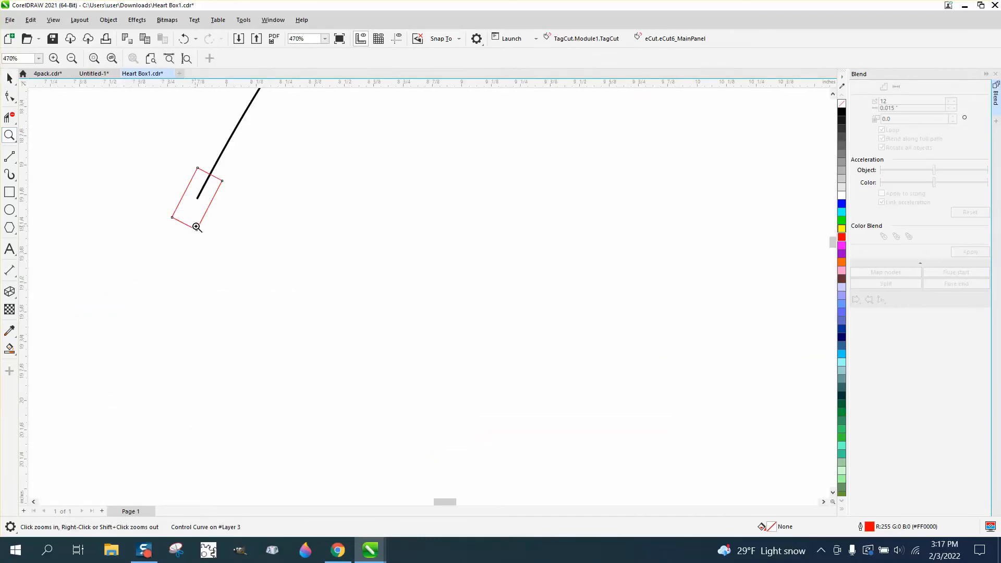
pyautogui.scroll(-6, 196, 226)
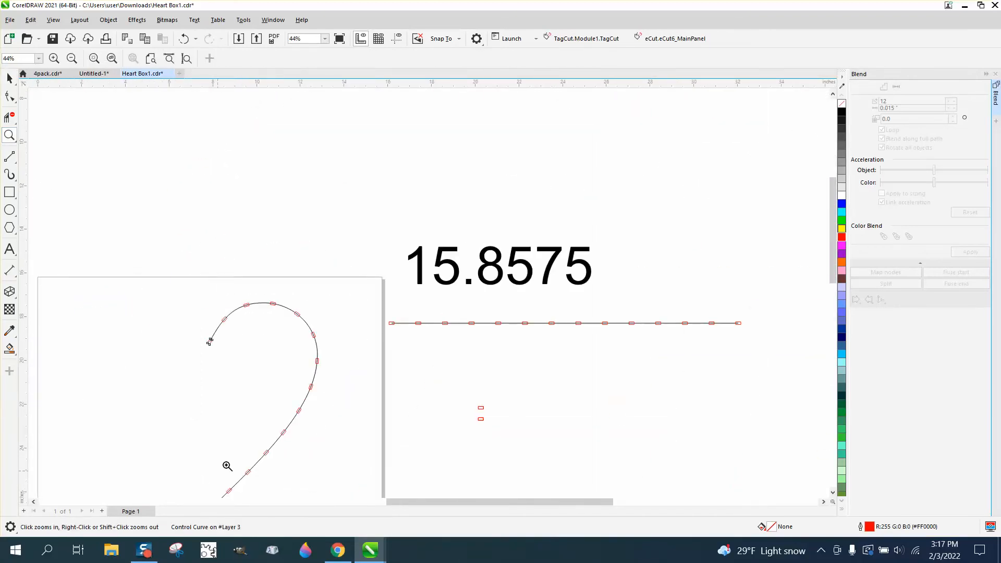
pyautogui.moveTo(213, 489); pyautogui.dragTo(242, 456)
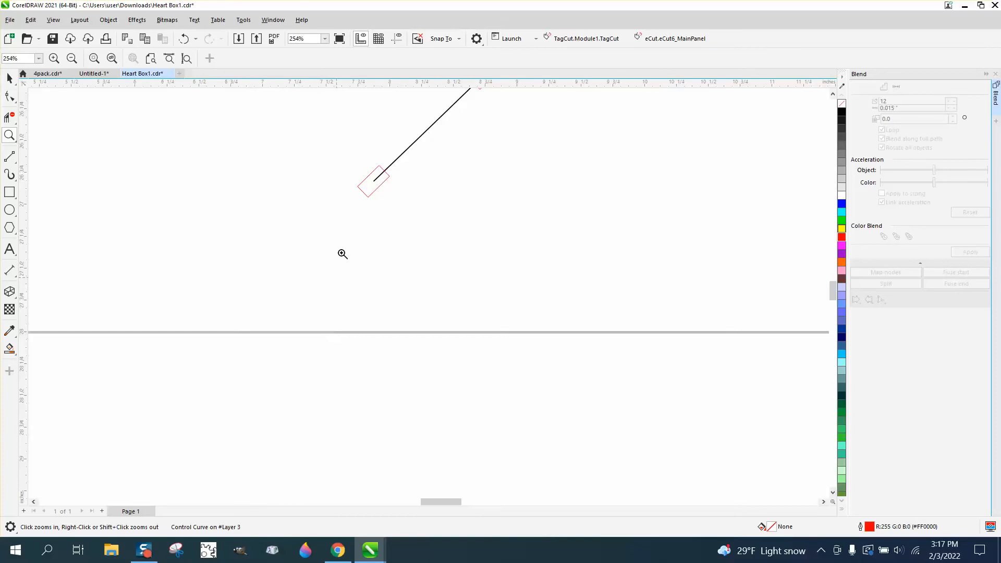
pyautogui.scroll(-6, 223, 275)
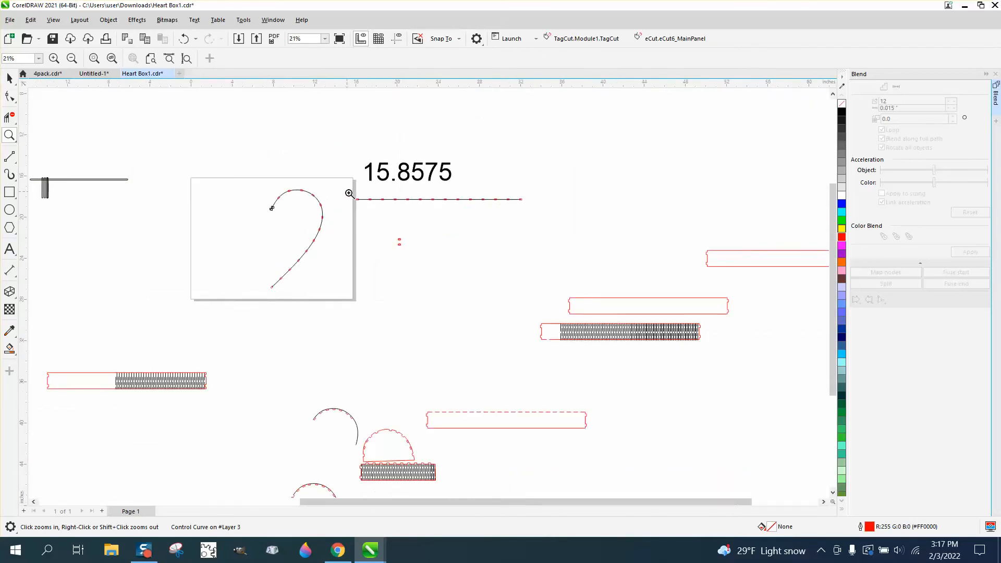
pyautogui.moveTo(349, 193); pyautogui.dragTo(376, 226)
pyautogui.scroll(-3, 319, 259)
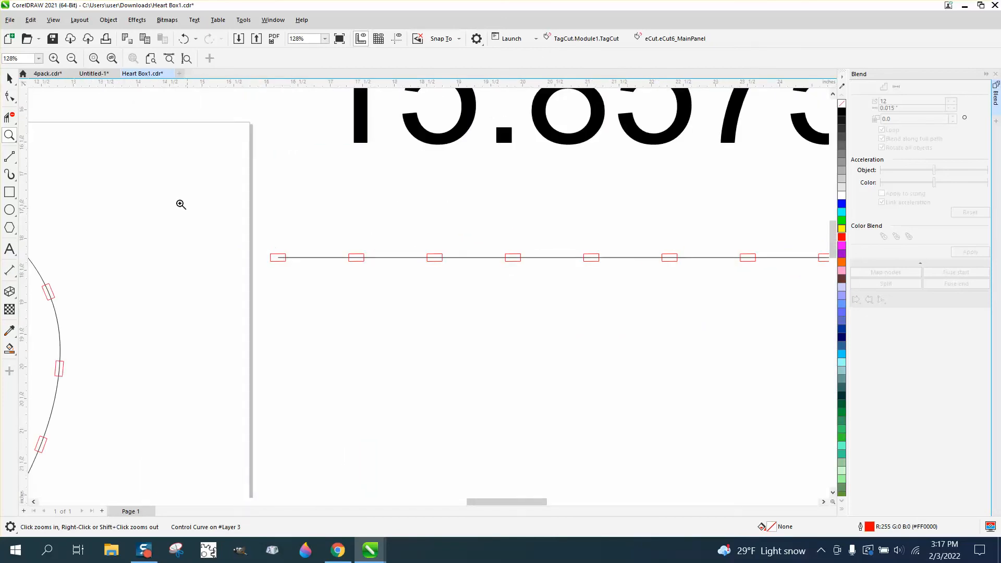
pyautogui.click(12, 81)
pyautogui.moveTo(306, 320); pyautogui.dragTo(309, 324)
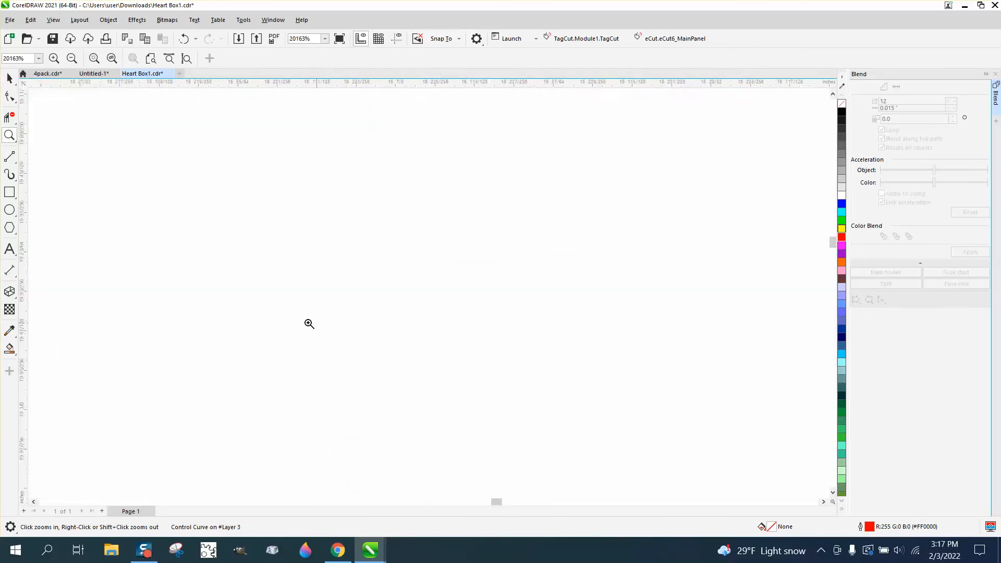
pyautogui.scroll(-10, 309, 324)
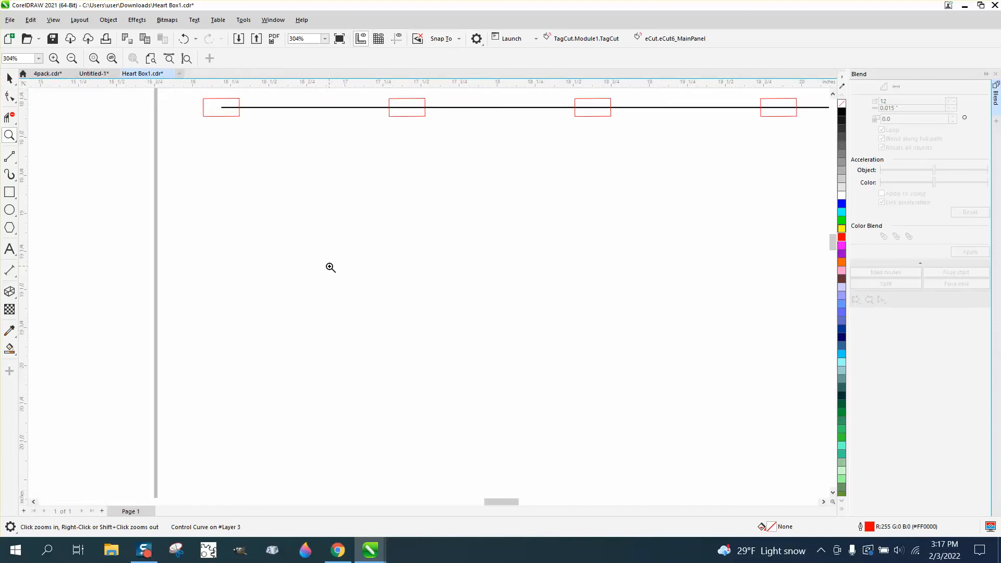
pyautogui.scroll(-6, 329, 264)
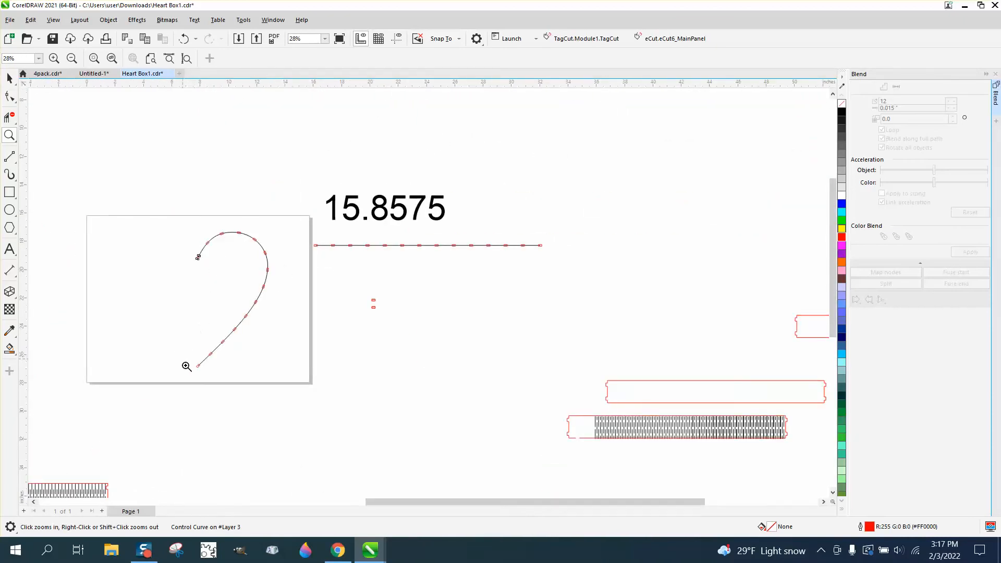
pyautogui.moveTo(188, 366); pyautogui.dragTo(223, 375)
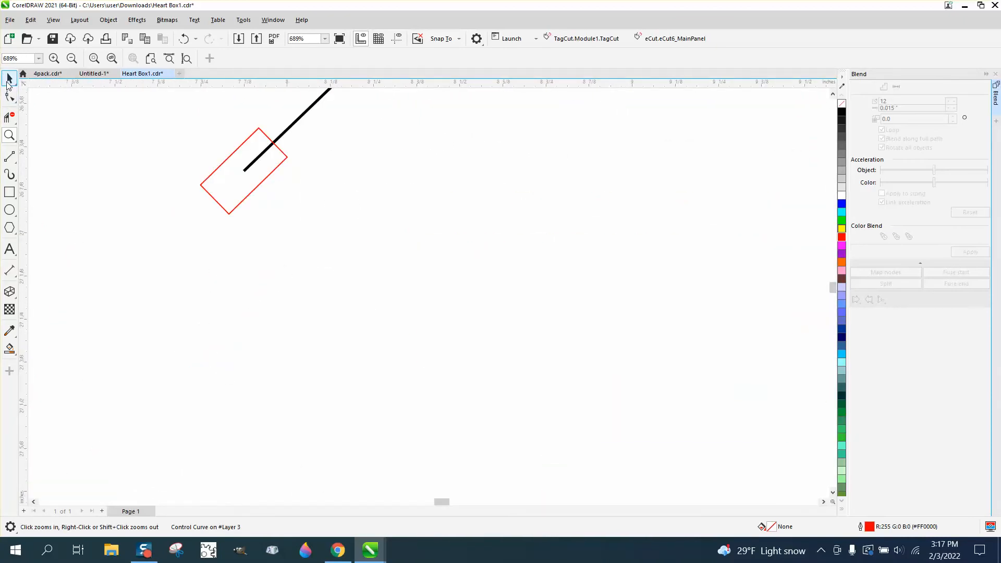
pyautogui.click(8, 79)
pyautogui.scroll(-1, 251, 318)
pyautogui.click(241, 250)
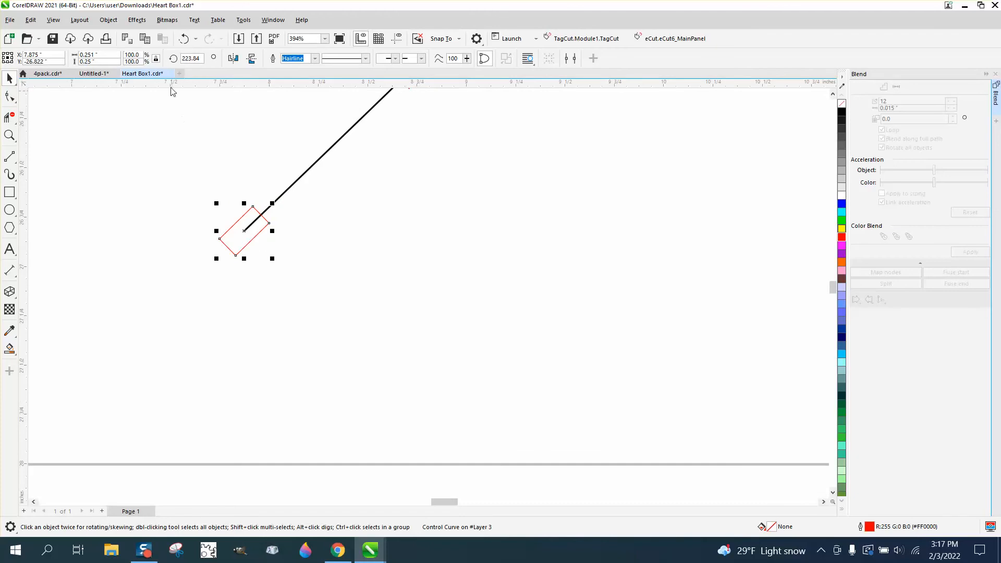
pyautogui.click(108, 19)
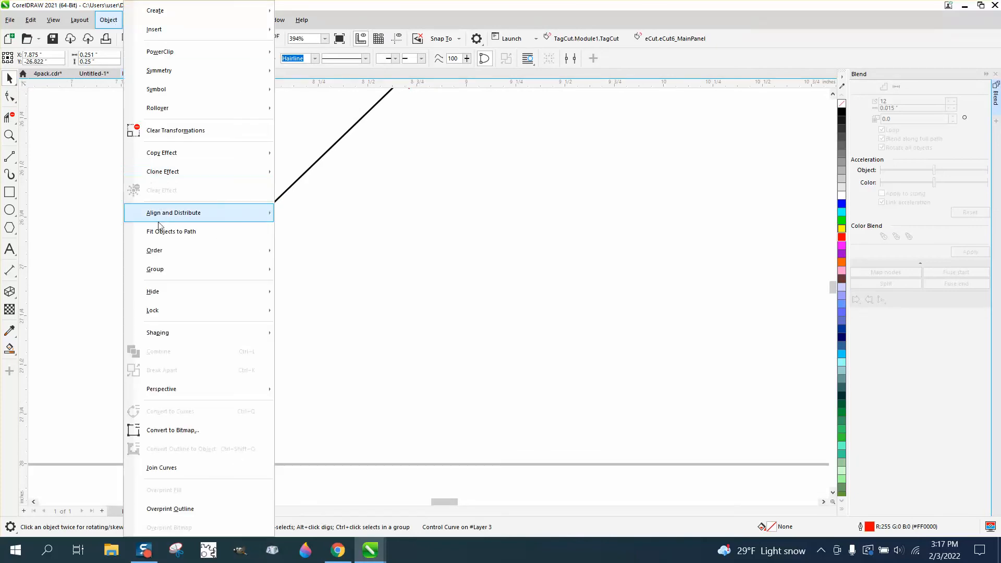
pyautogui.click(63, 242)
pyautogui.scroll(-1, 434, 400)
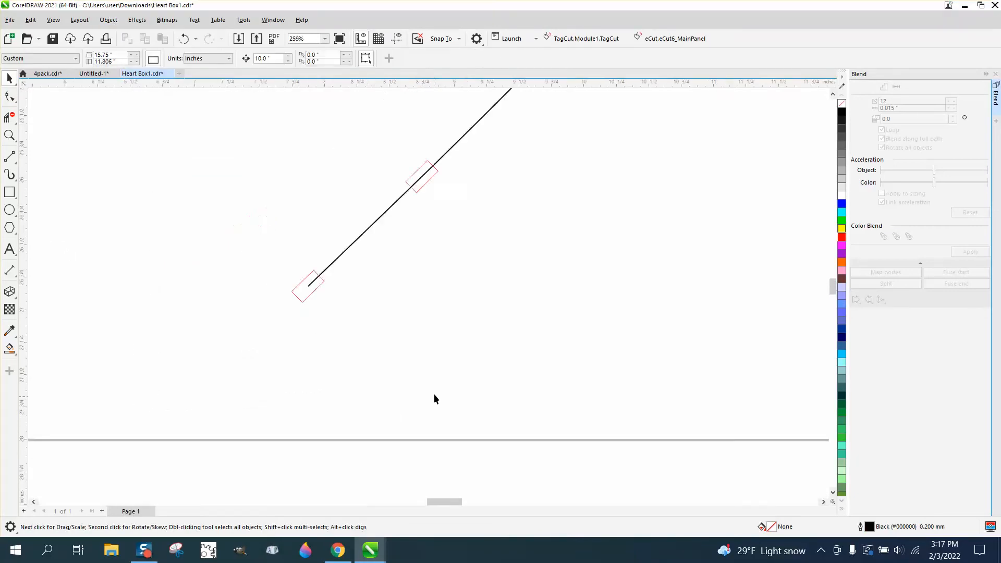
# Break the slot blend on the half-heart curve apart
pyautogui.scroll(-4, 376, 358)
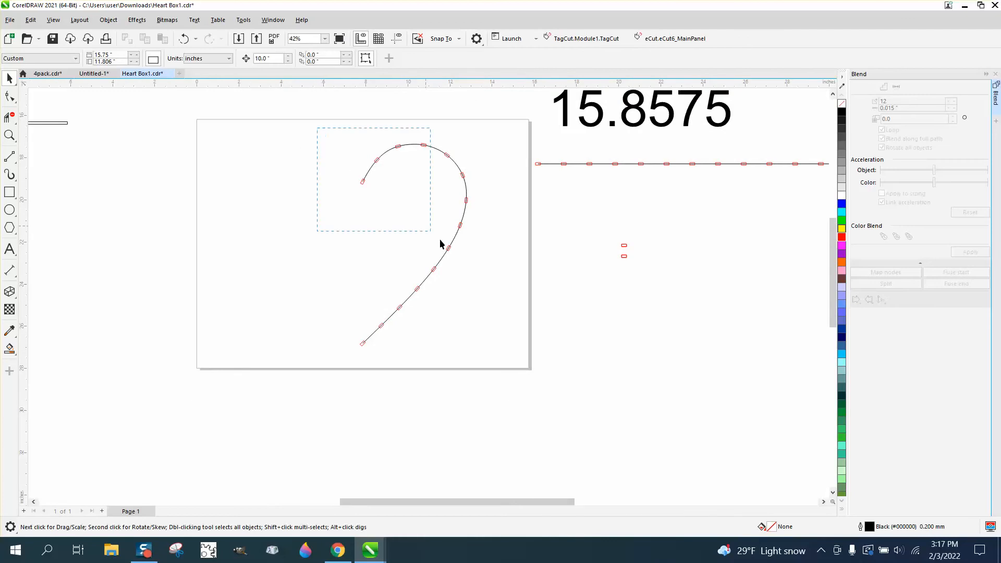
pyautogui.moveTo(541, 403); pyautogui.dragTo(541, 403)
pyautogui.click(108, 20)
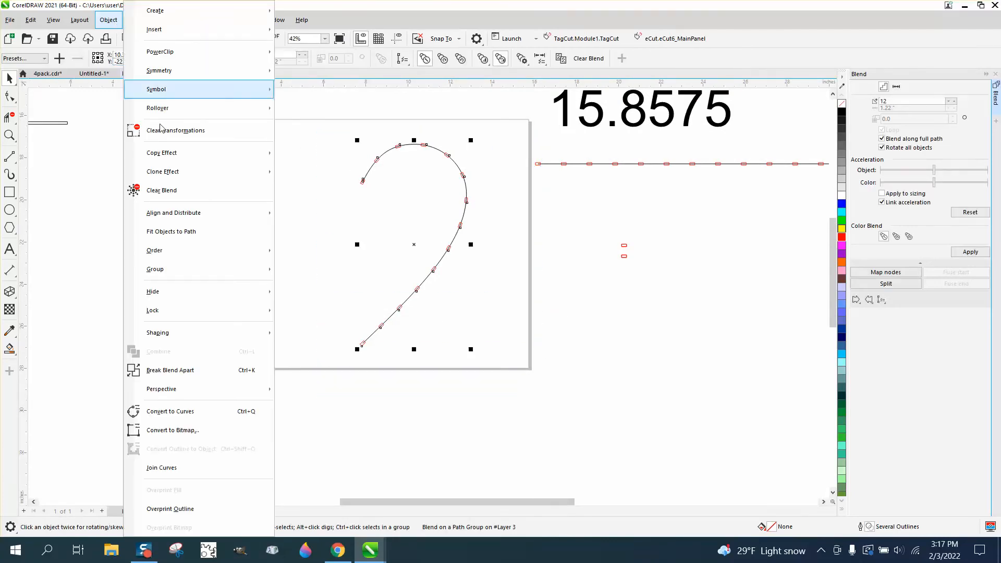
pyautogui.click(197, 369)
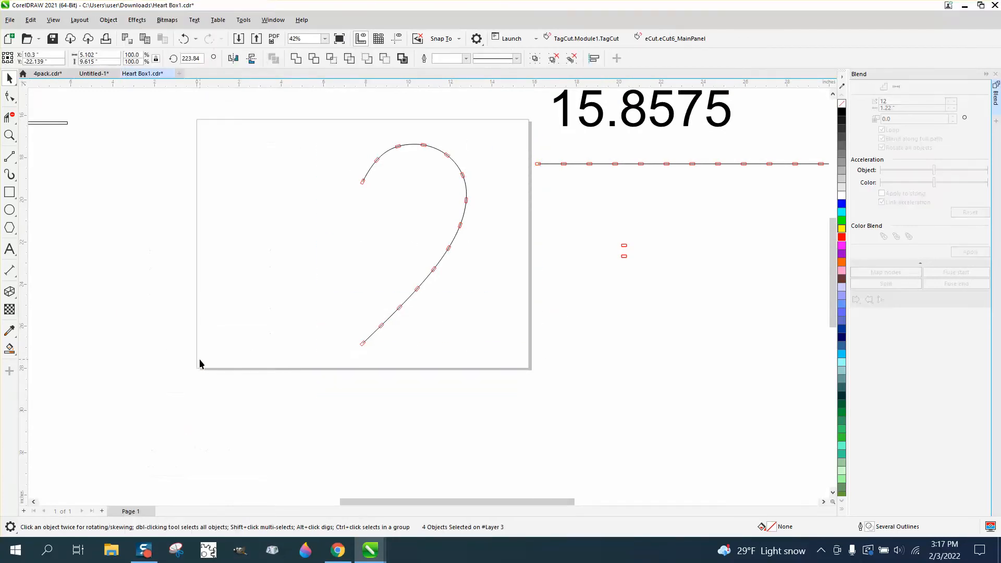
# Delete the slot rectangles at the two ends of the half-heart curve
pyautogui.click(363, 345)
pyautogui.press('Delete')
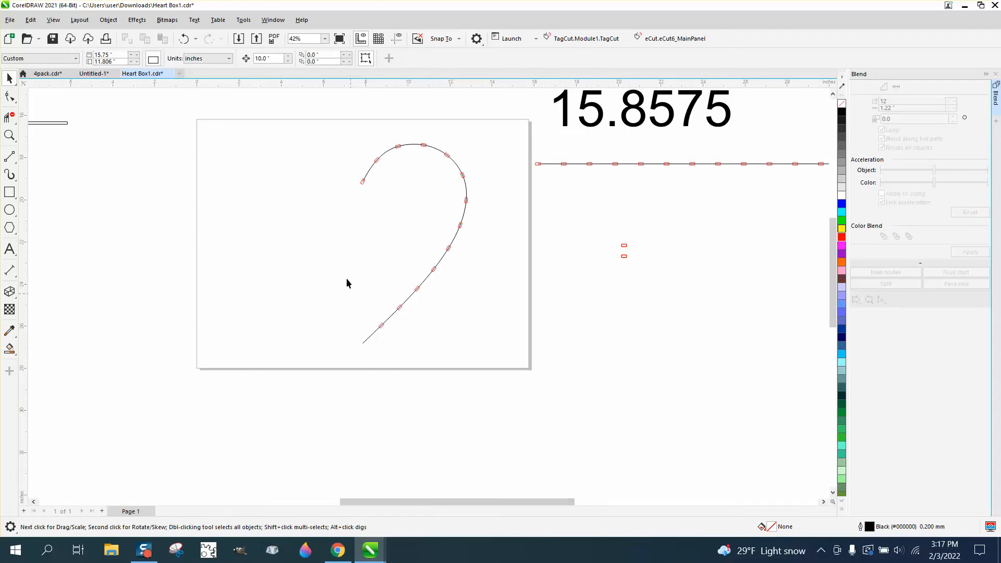
pyautogui.click(363, 182)
pyautogui.press('Delete')
# Break the slot blend on the 15.8575-inch line apart and delete the rectangles at its two ends
pyautogui.click(538, 165)
pyautogui.scroll(-2, 445, 177)
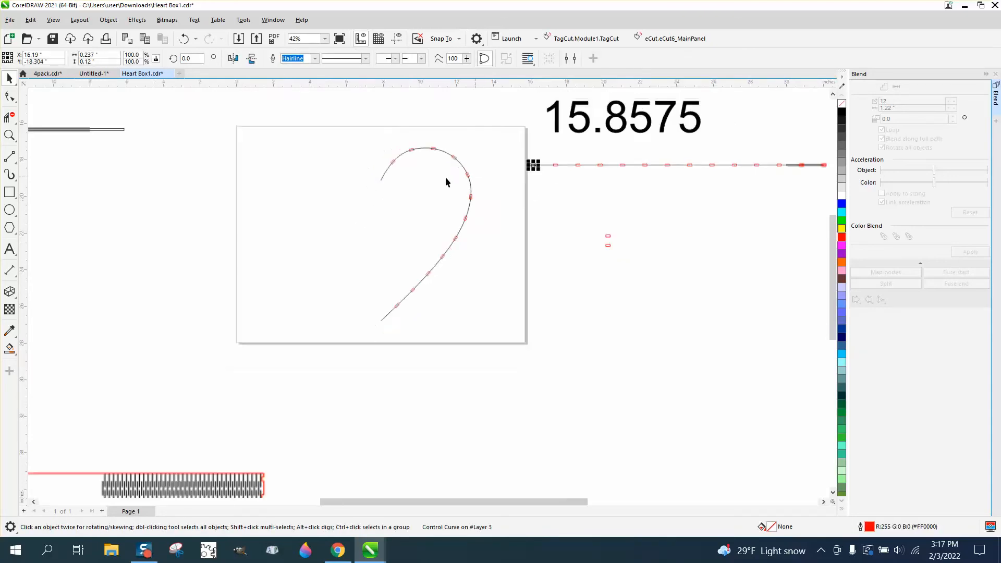
pyautogui.moveTo(629, 186); pyautogui.dragTo(678, 191)
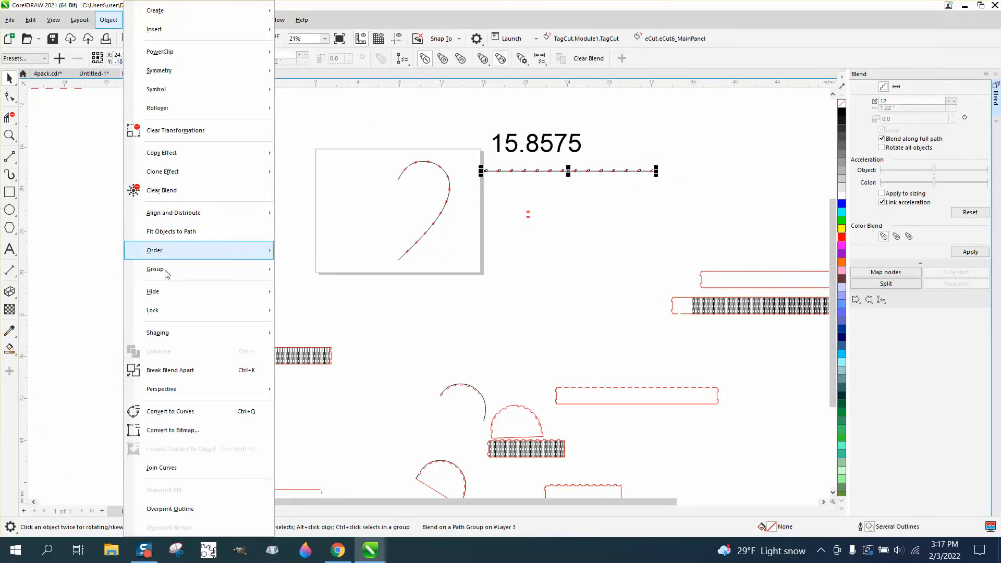
pyautogui.click(178, 371)
pyautogui.click(496, 252)
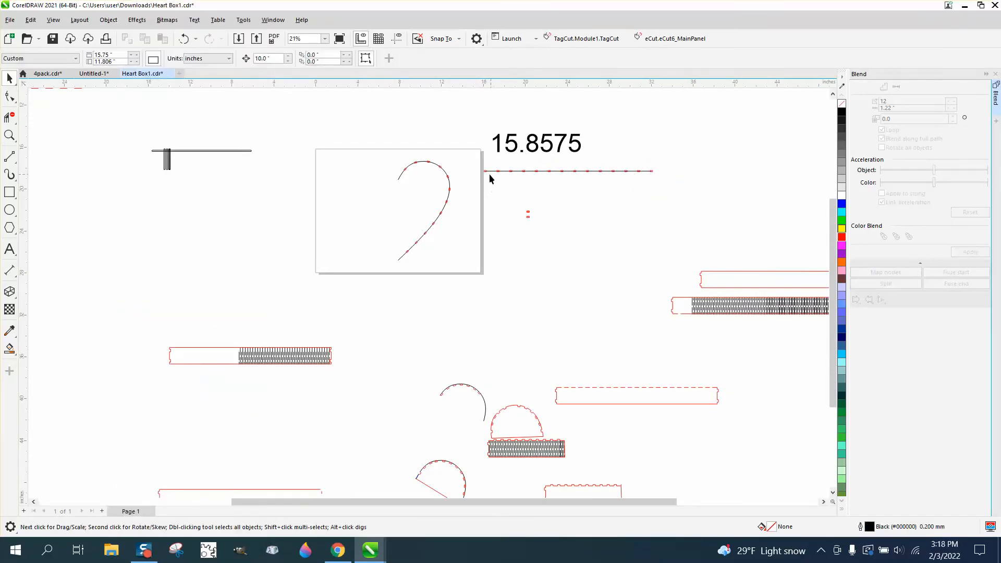
pyautogui.click(653, 172)
pyautogui.click(639, 186)
# Group the horizontal line with its slots and move the group to the upper right of the 15.8575 text
pyautogui.moveTo(624, 193); pyautogui.dragTo(690, 192)
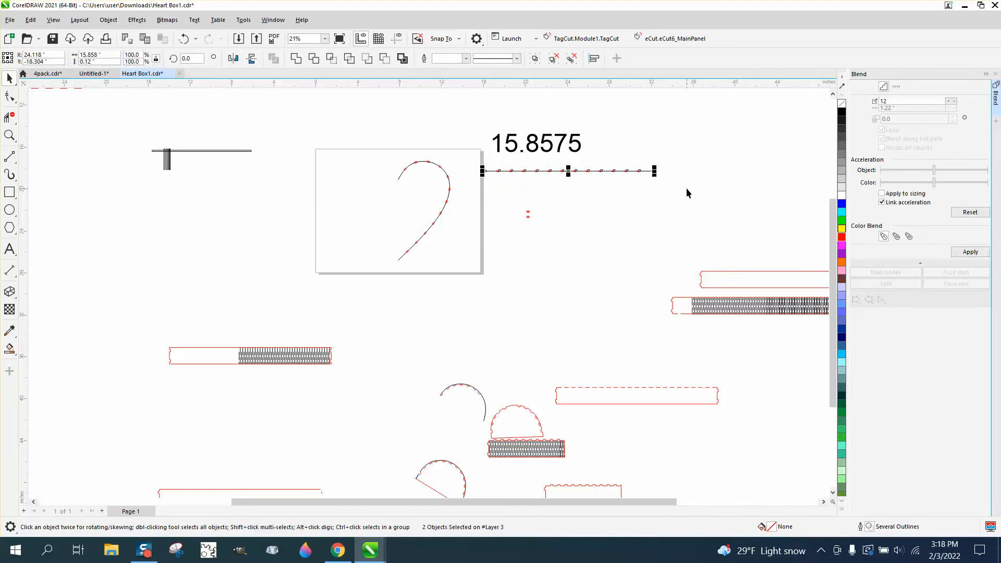
pyautogui.hotkey('ctrl', 'g')
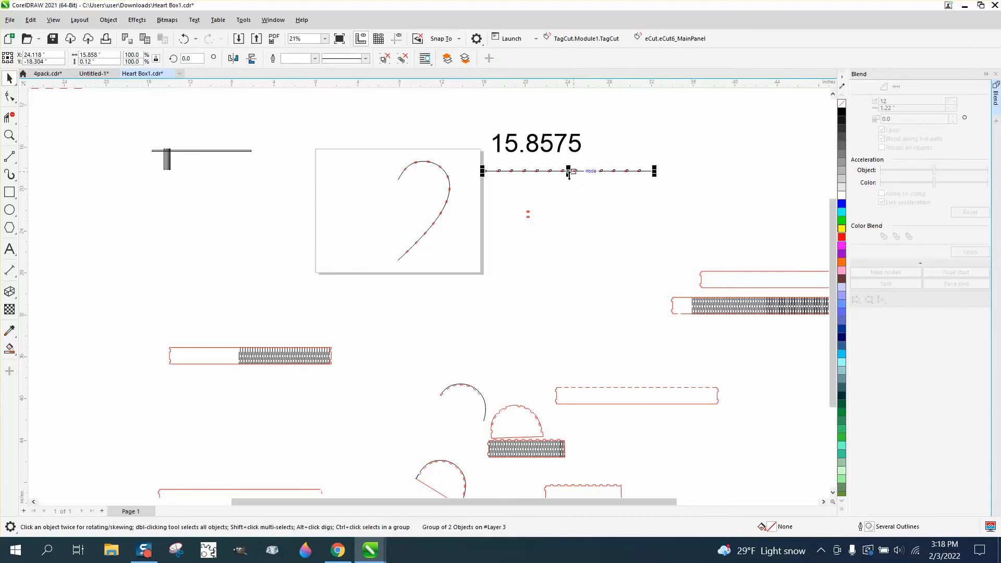
pyautogui.moveTo(569, 172); pyautogui.dragTo(688, 121)
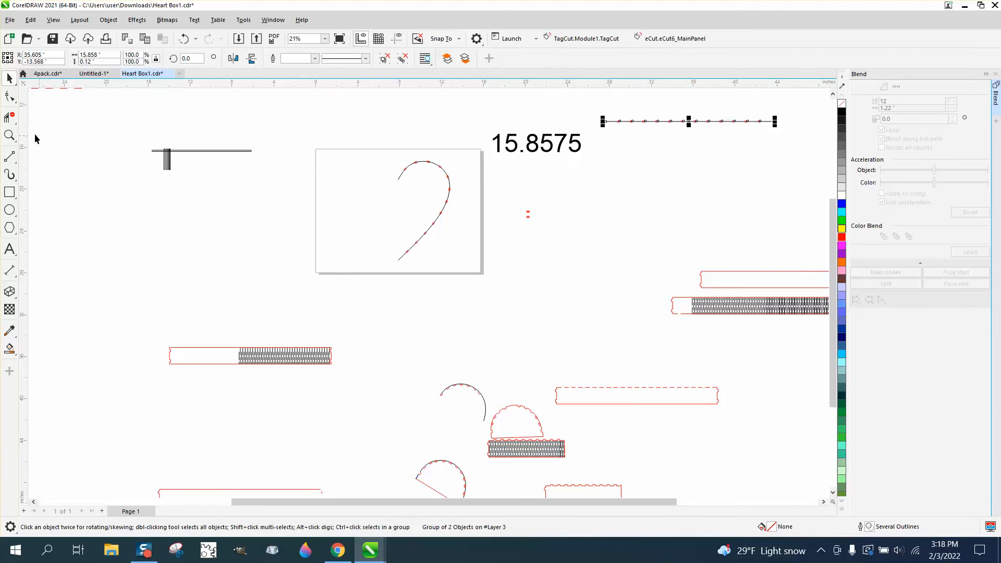
# Group the half-heart curve with its slots and mirror a copy to its left side to complete the heart
pyautogui.click(10, 135)
pyautogui.moveTo(373, 145); pyautogui.dragTo(541, 284)
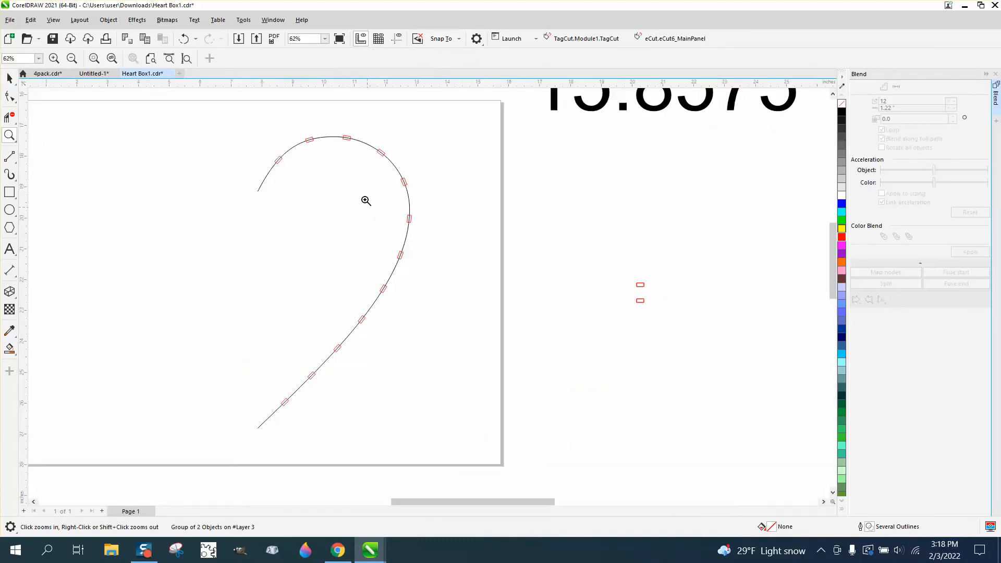
pyautogui.scroll(-2, 385, 157)
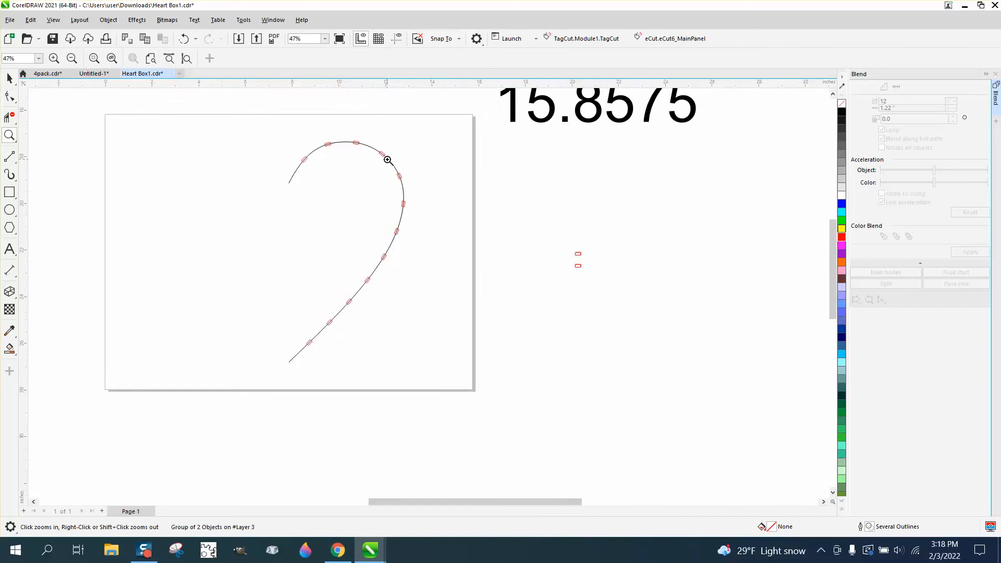
pyautogui.click(8, 78)
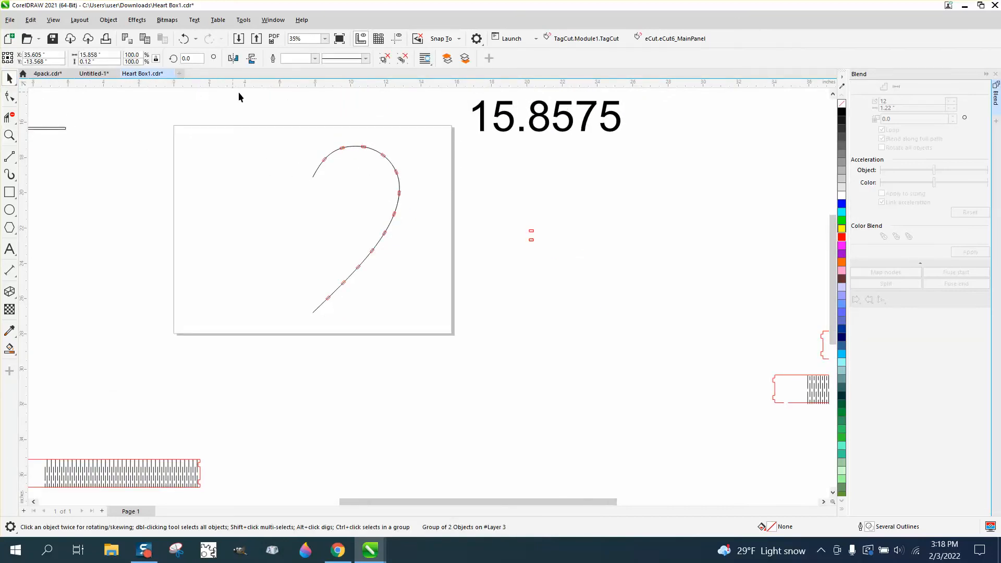
pyautogui.click(368, 127)
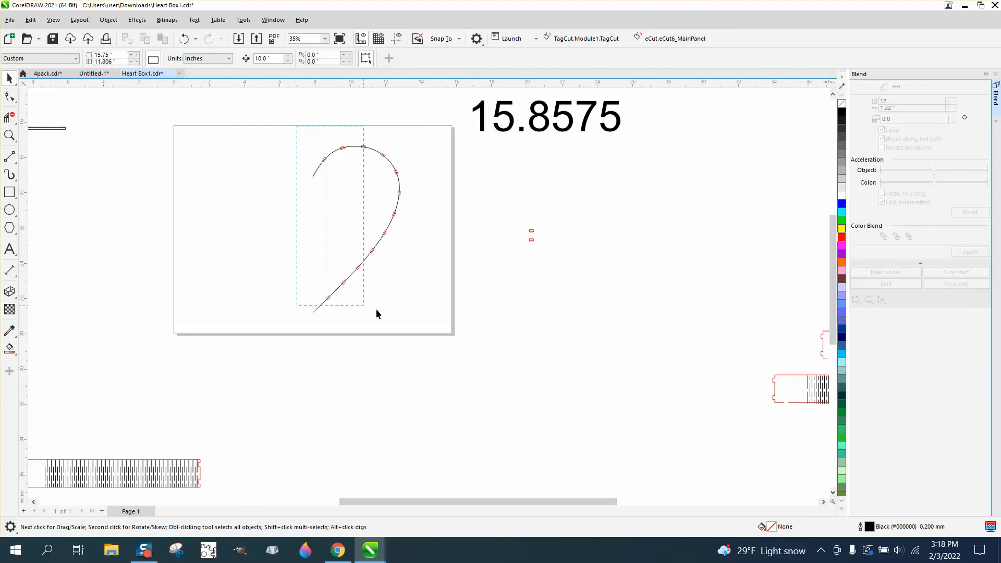
pyautogui.moveTo(440, 328); pyautogui.dragTo(437, 329)
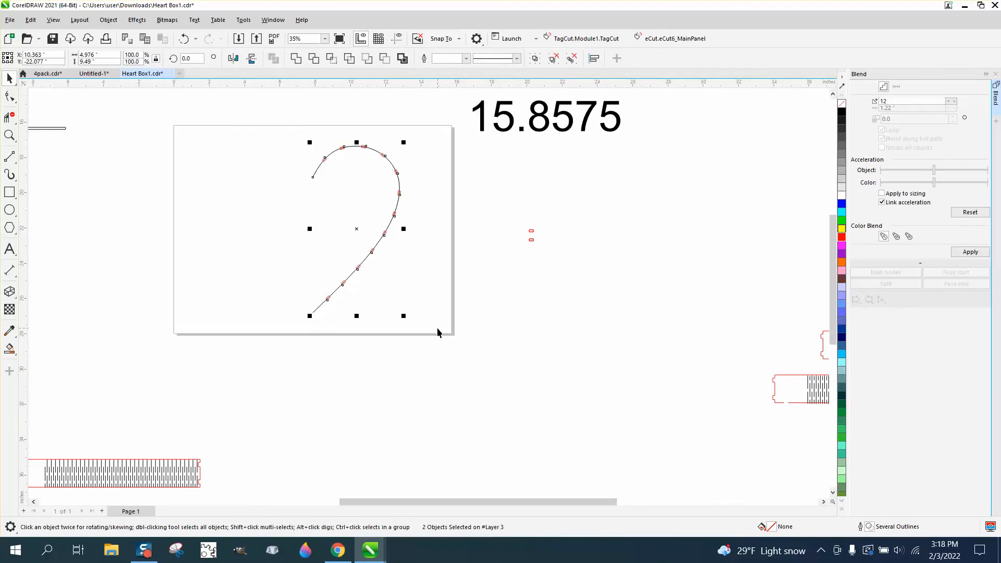
pyautogui.hotkey('ctrl', 'g')
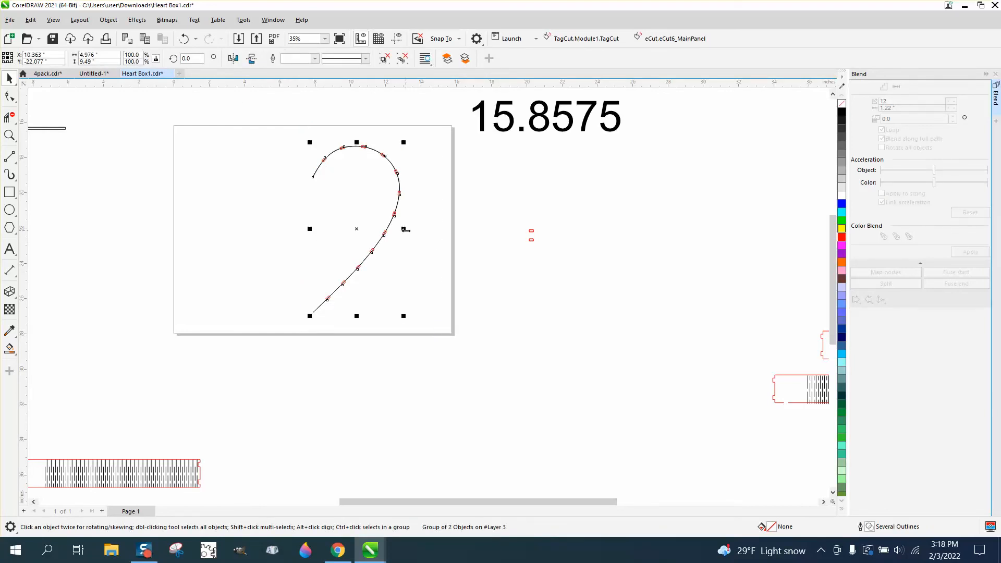
pyautogui.moveTo(405, 230); pyautogui.dragTo(288, 231)
pyautogui.click(248, 289)
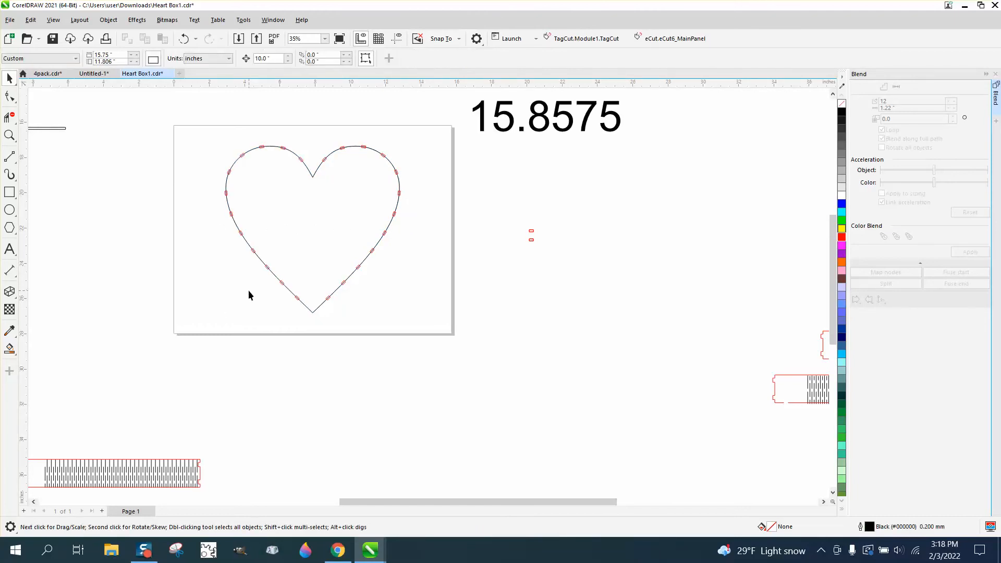
# Create a black Smart Fill shape from the heart's interior and move it to the right of the page
pyautogui.click(9, 348)
pyautogui.click(304, 255)
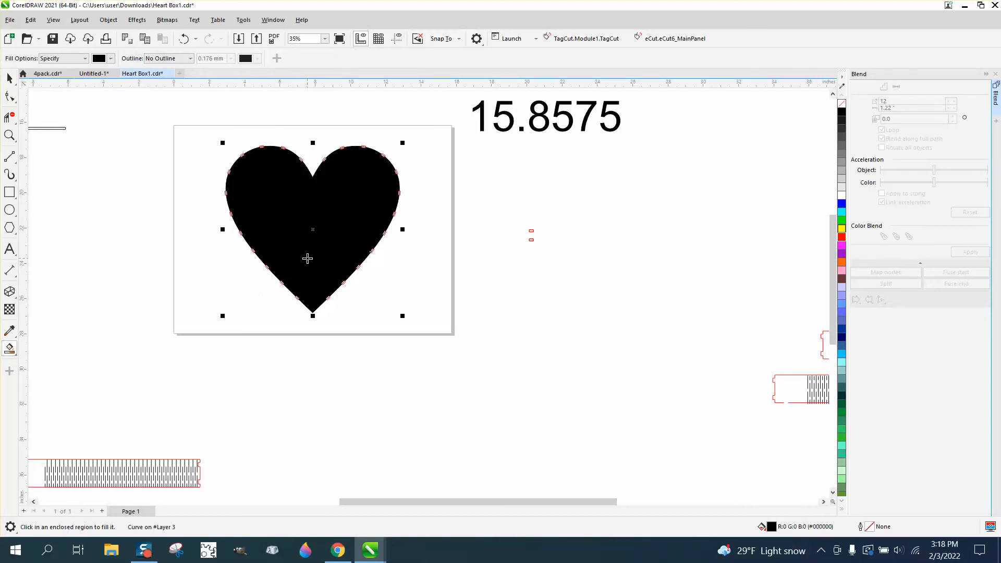
pyautogui.hotkey('shift', 'Right')
pyautogui.hotkey('shift', 'Right')
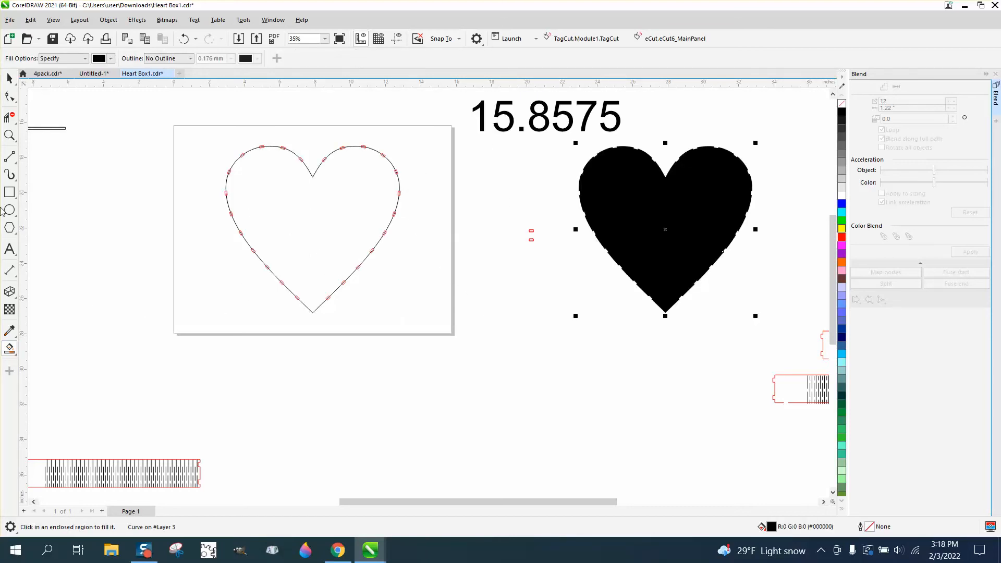
# Examine the notches along the black heart's edge and the slots on the outlined heart's right lobe
pyautogui.click(9, 79)
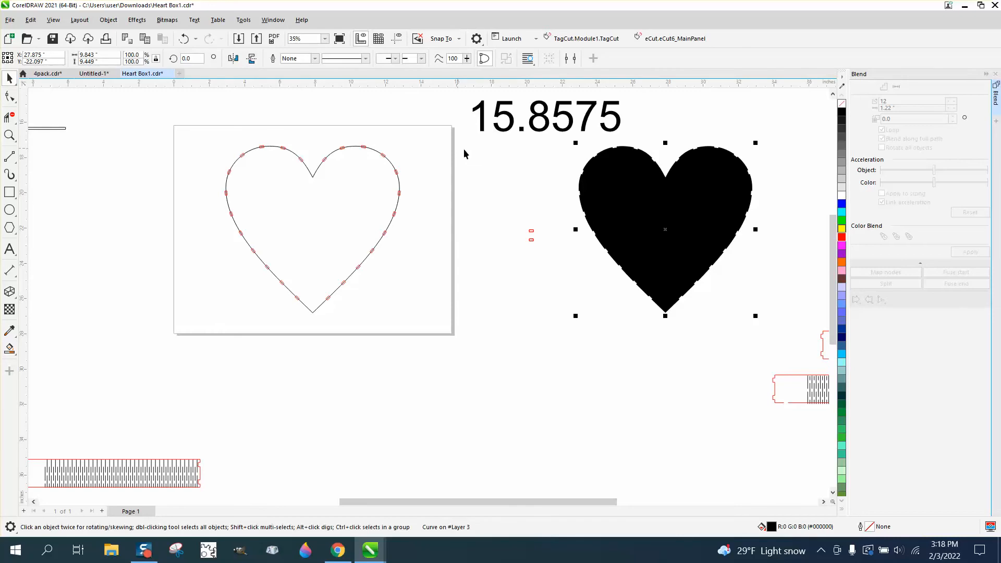
pyautogui.click(10, 135)
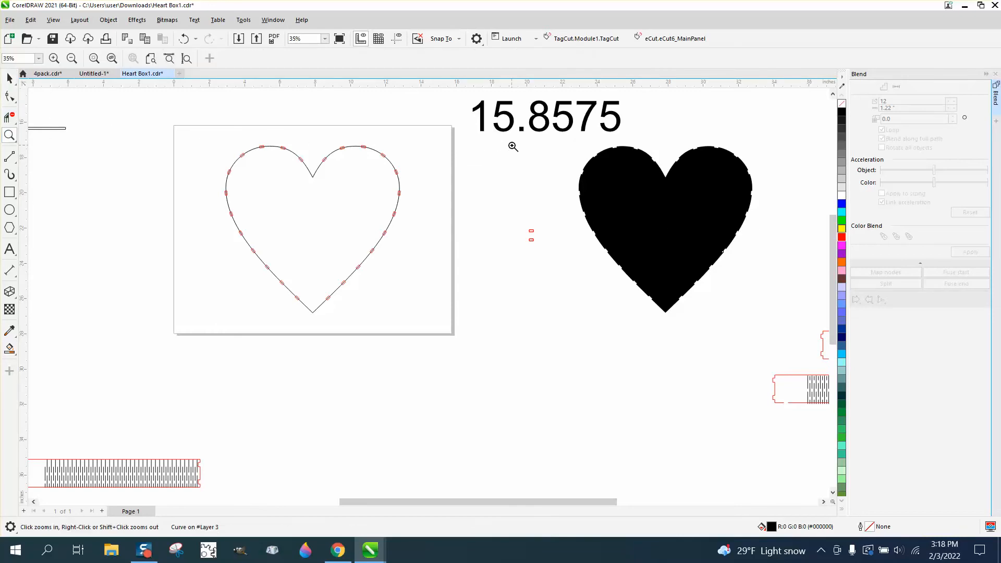
pyautogui.moveTo(573, 141); pyautogui.dragTo(735, 202)
pyautogui.rightClick(470, 196)
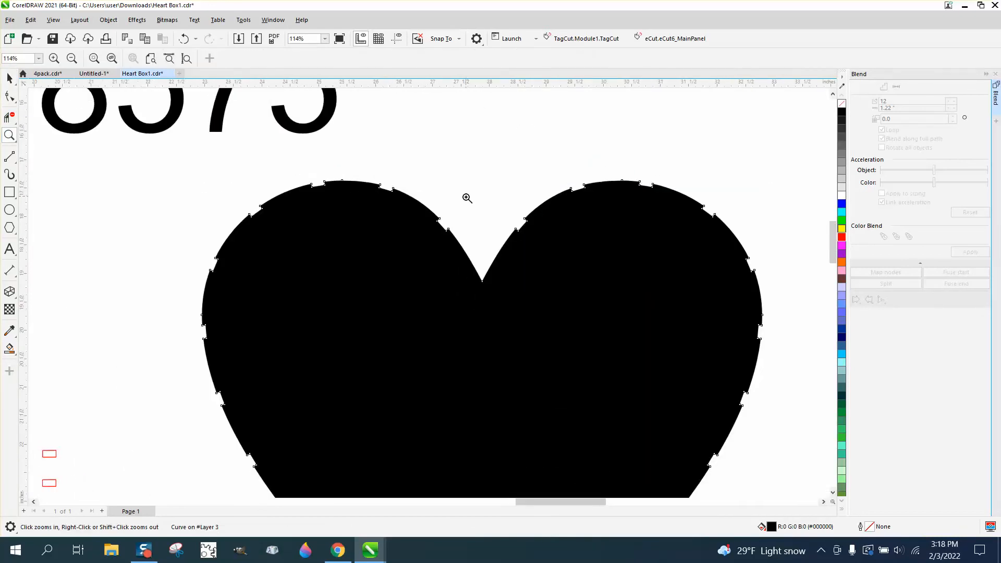
pyautogui.moveTo(440, 213); pyautogui.dragTo(480, 253)
pyautogui.scroll(-8, 481, 255)
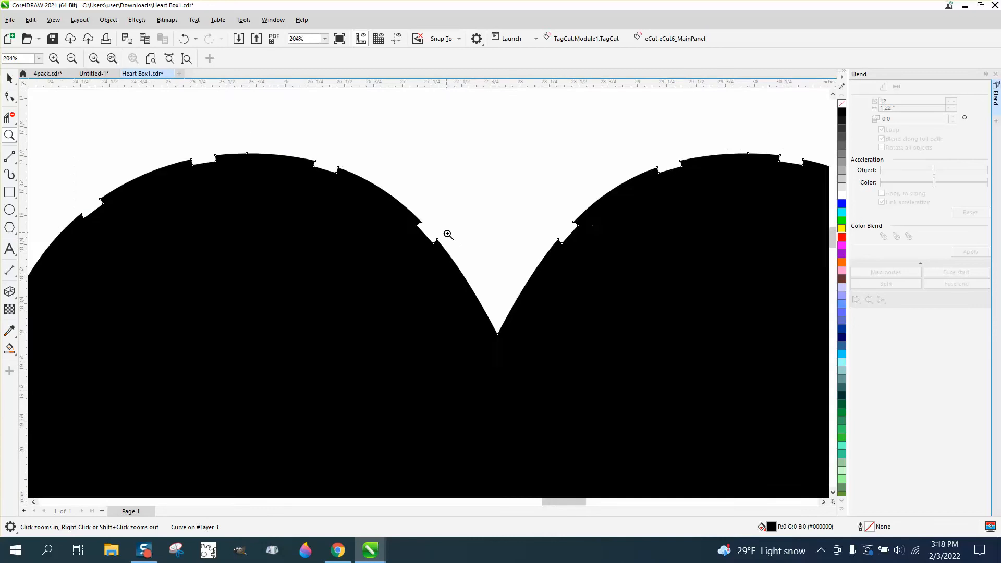
pyautogui.scroll(-1, 501, 237)
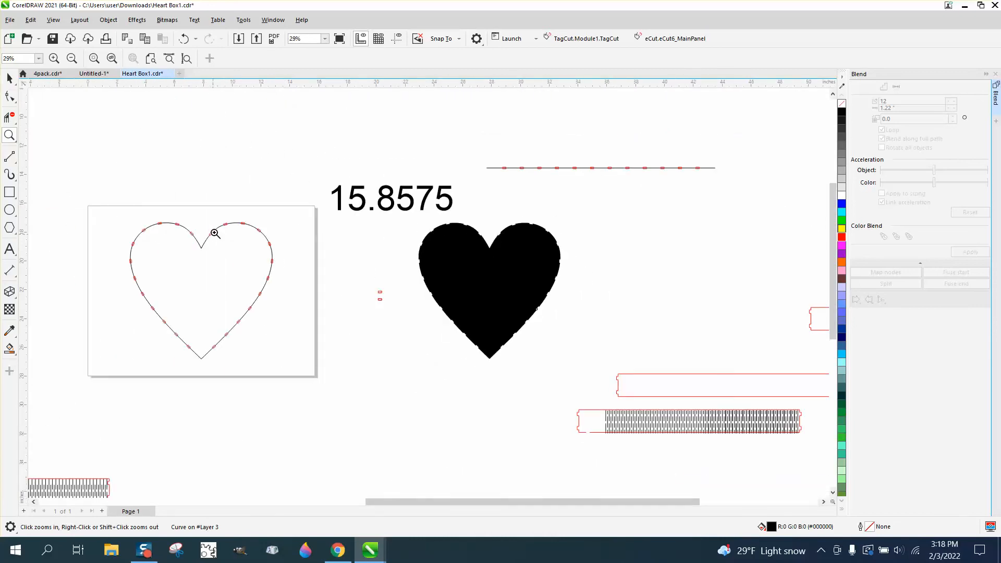
pyautogui.moveTo(215, 219); pyautogui.dragTo(278, 251)
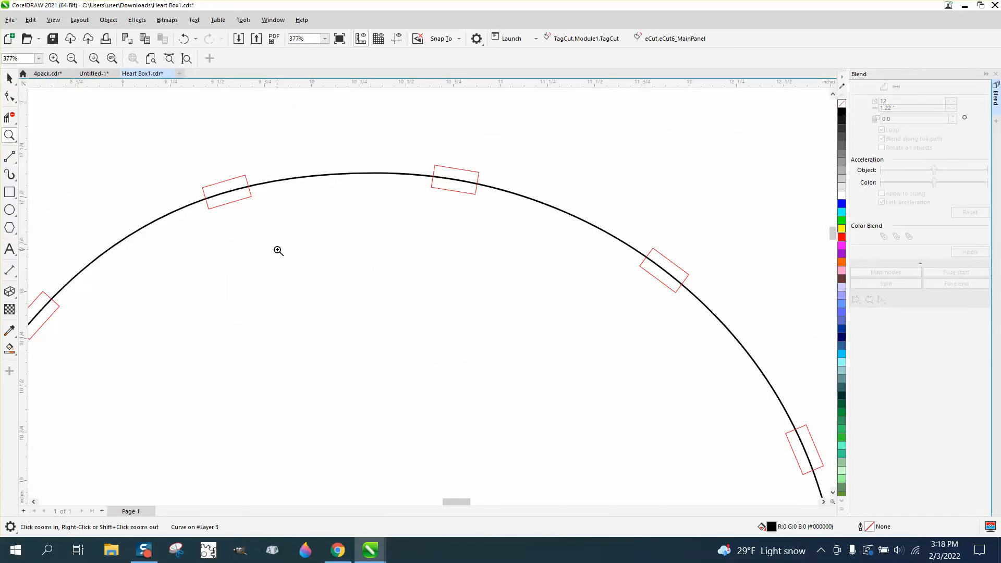
pyautogui.scroll(-5, 266, 200)
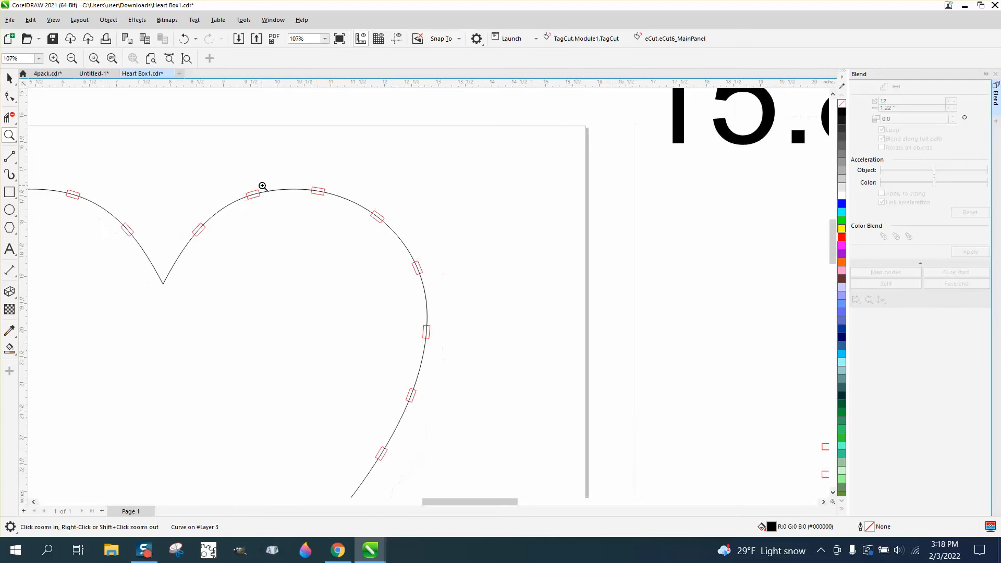
# Try to move the grouped right half of the heart with its slots to the left
pyautogui.click(9, 79)
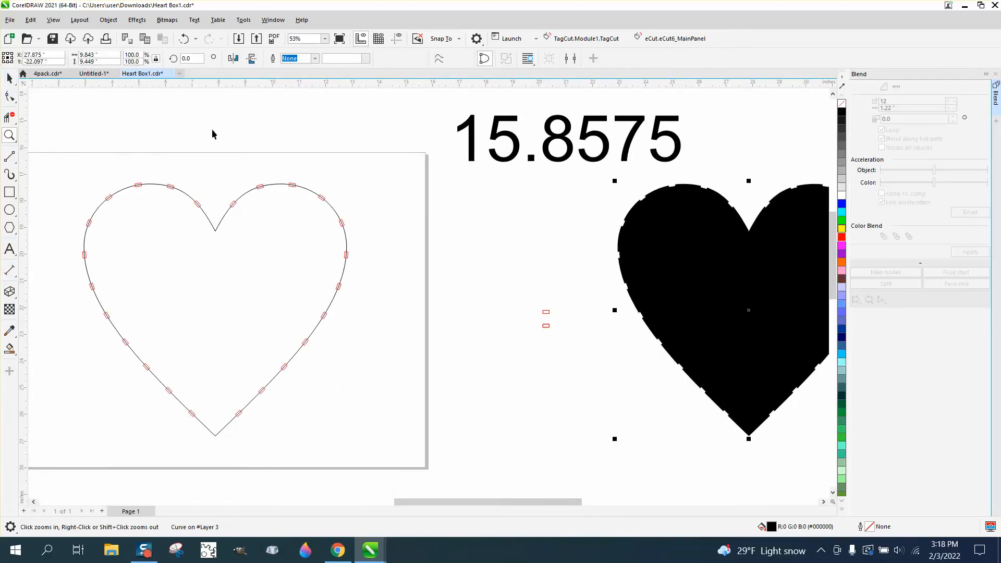
pyautogui.scroll(-1, 270, 152)
pyautogui.click(368, 226)
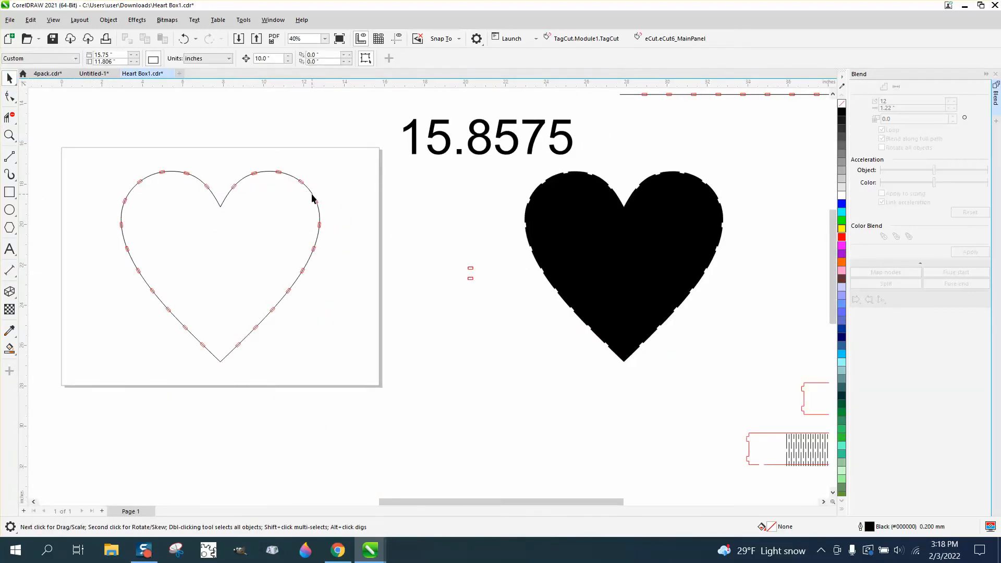
pyautogui.scroll(-2, 374, 204)
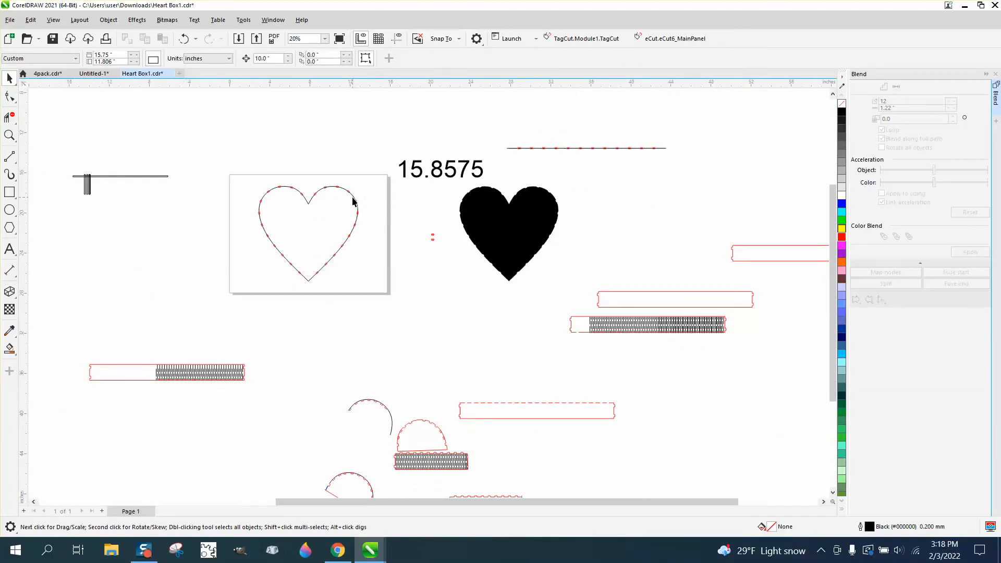
pyautogui.click(353, 199)
pyautogui.press('Left')
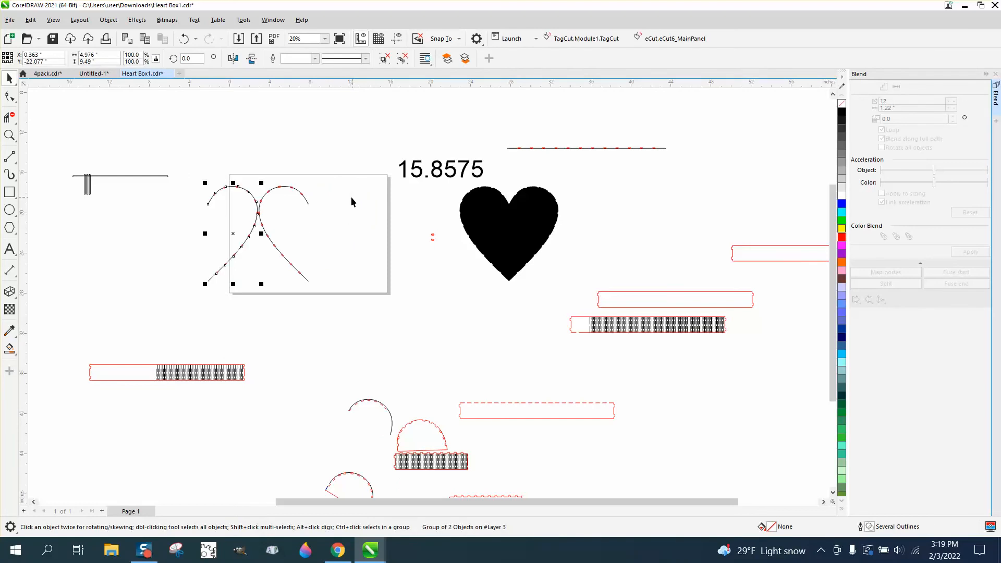
pyautogui.hotkey('ctrl', 'z')
# Ungroup everything in both halves of the outlined heart so the curves and slots are separate
pyautogui.moveTo(239, 177); pyautogui.dragTo(392, 302)
pyautogui.click(109, 20)
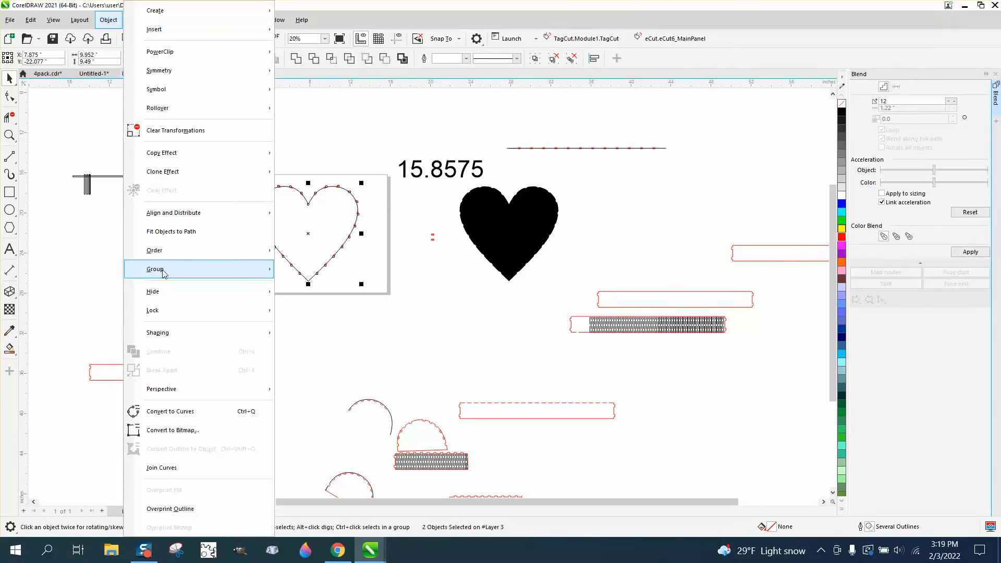
pyautogui.moveTo(195, 277)
pyautogui.click(310, 289)
pyautogui.click(386, 283)
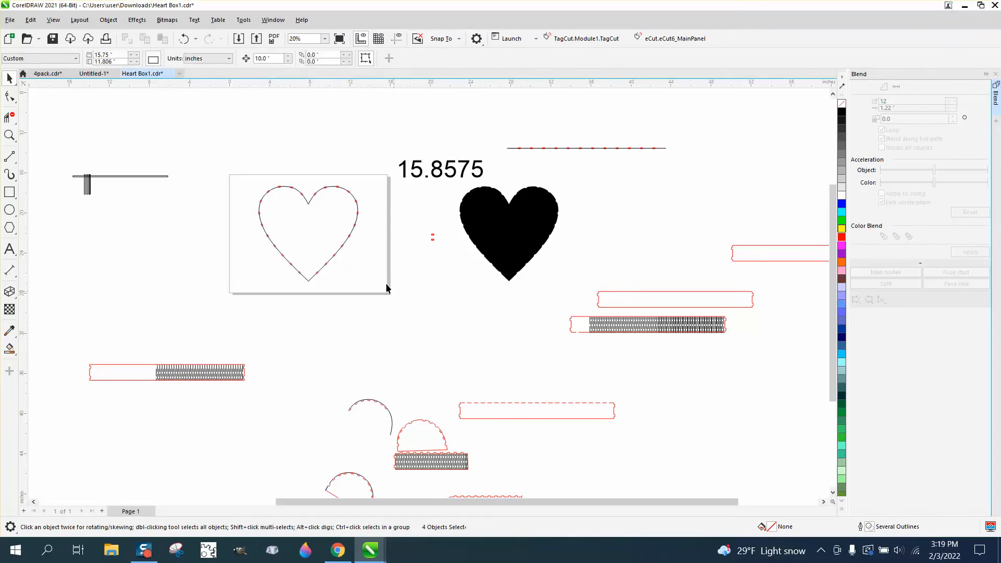
# Move the two half-heart curves left by the same distance, leaving the red slots in place on the page
pyautogui.click(353, 236)
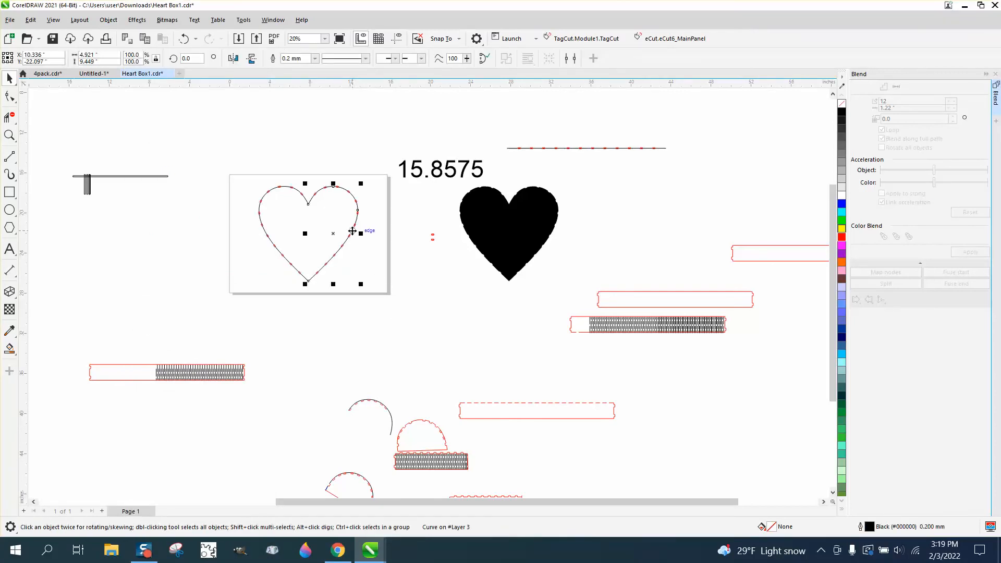
pyautogui.press('Left')
pyautogui.click(271, 239)
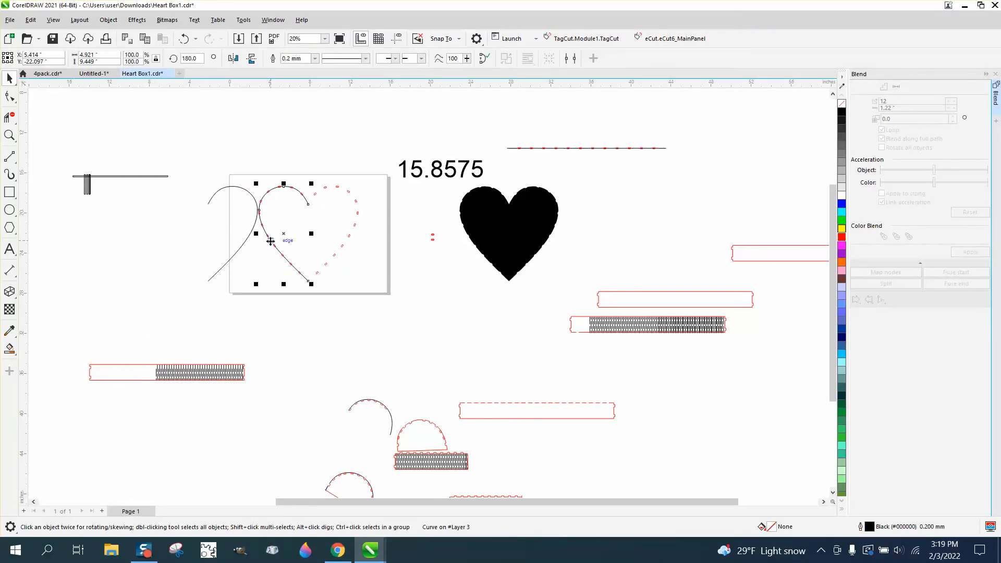
pyautogui.press('Left')
# Delete the long thin line and small hatched piece left of the page, and move the plain heart outline farther left
pyautogui.click(146, 180)
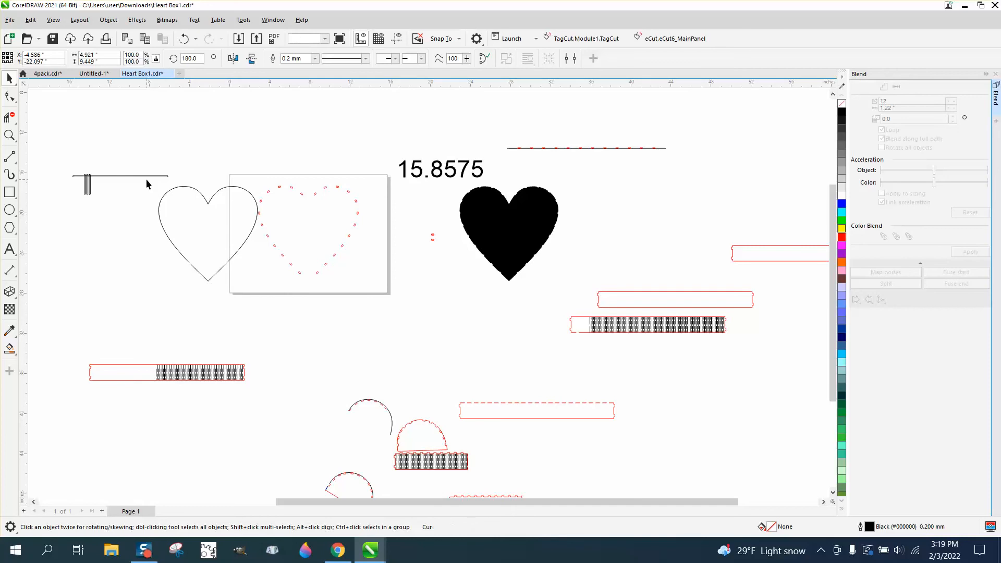
pyautogui.moveTo(174, 195); pyautogui.dragTo(174, 195)
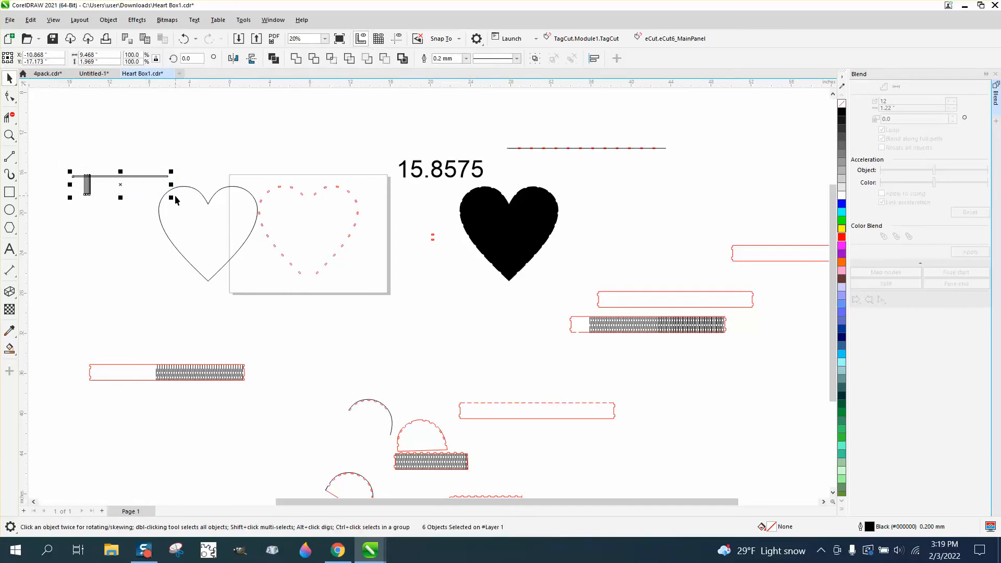
pyautogui.press('Delete')
pyautogui.moveTo(246, 273); pyautogui.dragTo(260, 286)
pyautogui.press('Left')
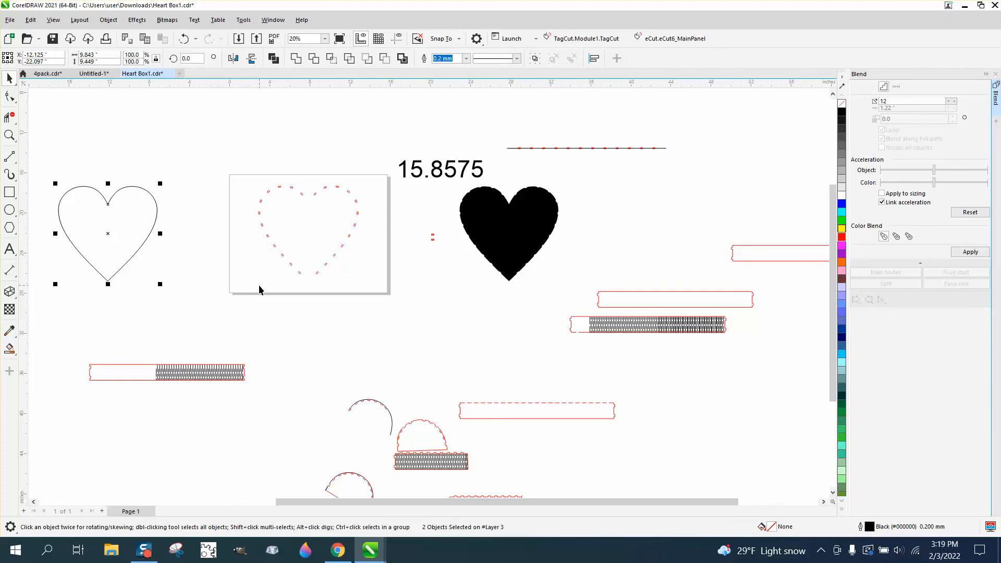
# Measure the narrow width of a slot on the heart's right lobe with a parallel dimension and delete the dimension
pyautogui.click(10, 135)
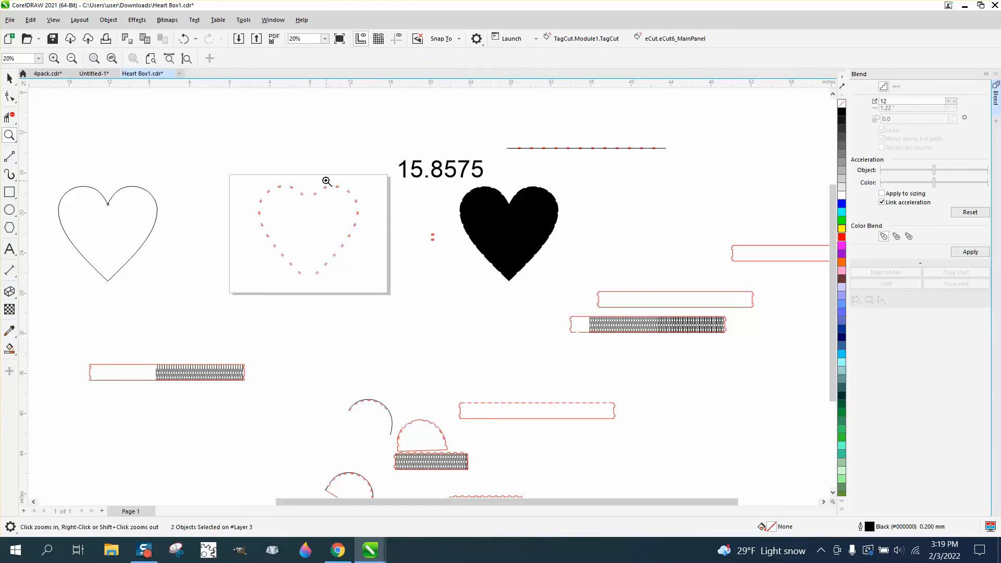
pyautogui.moveTo(329, 182); pyautogui.dragTo(351, 203)
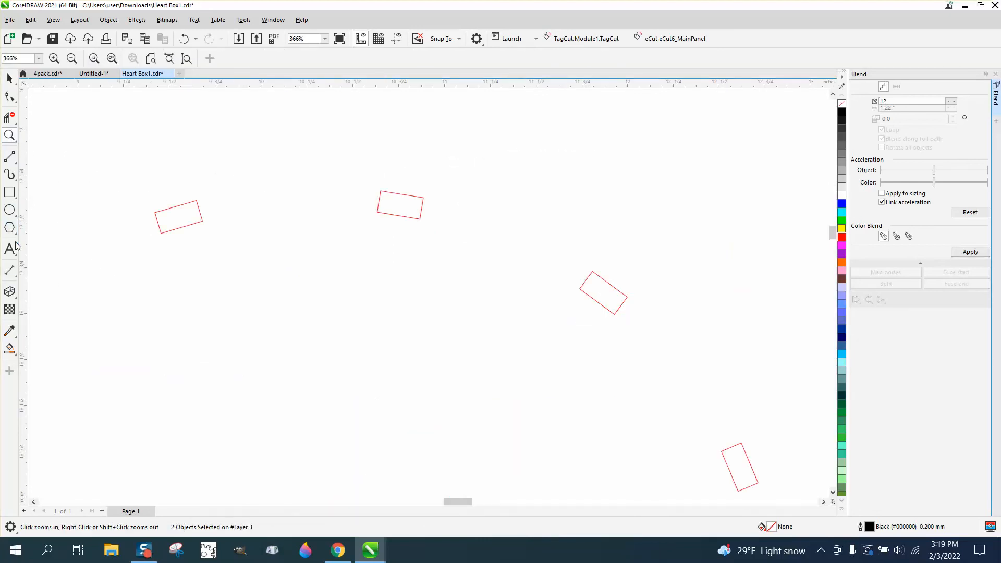
pyautogui.click(17, 276)
pyautogui.click(55, 271)
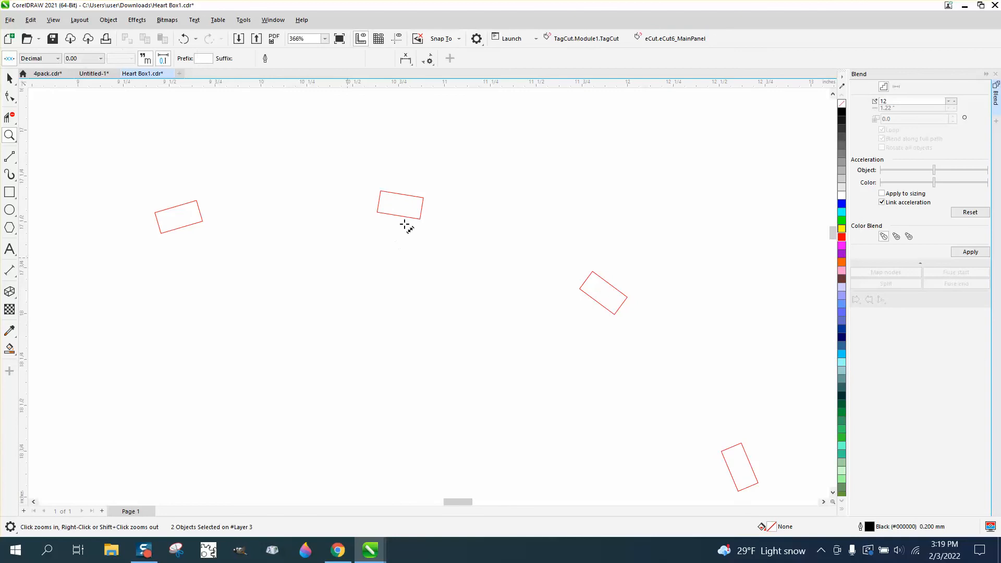
pyautogui.moveTo(403, 216); pyautogui.dragTo(407, 195)
pyautogui.click(422, 189)
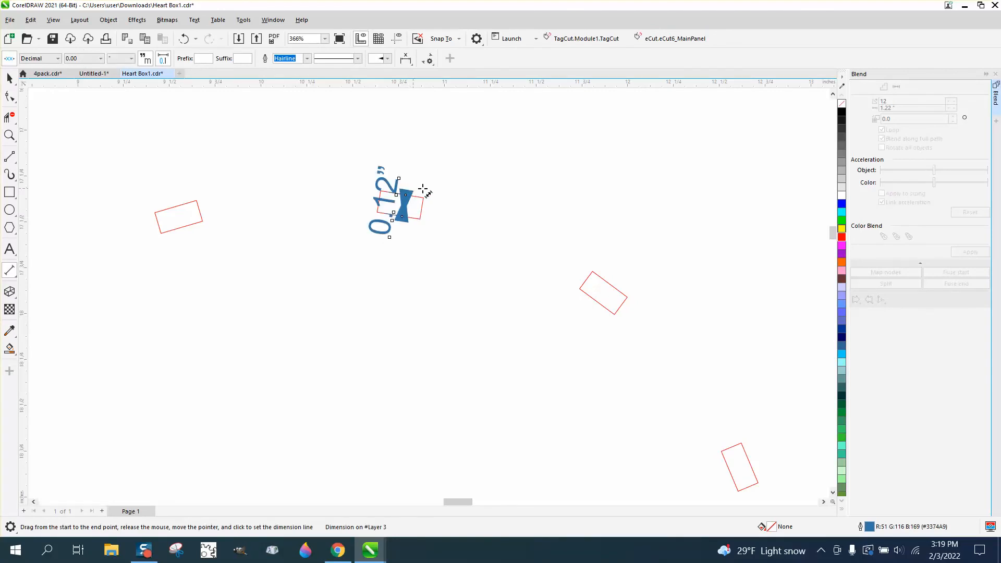
pyautogui.press('Delete')
pyautogui.scroll(-8, 432, 207)
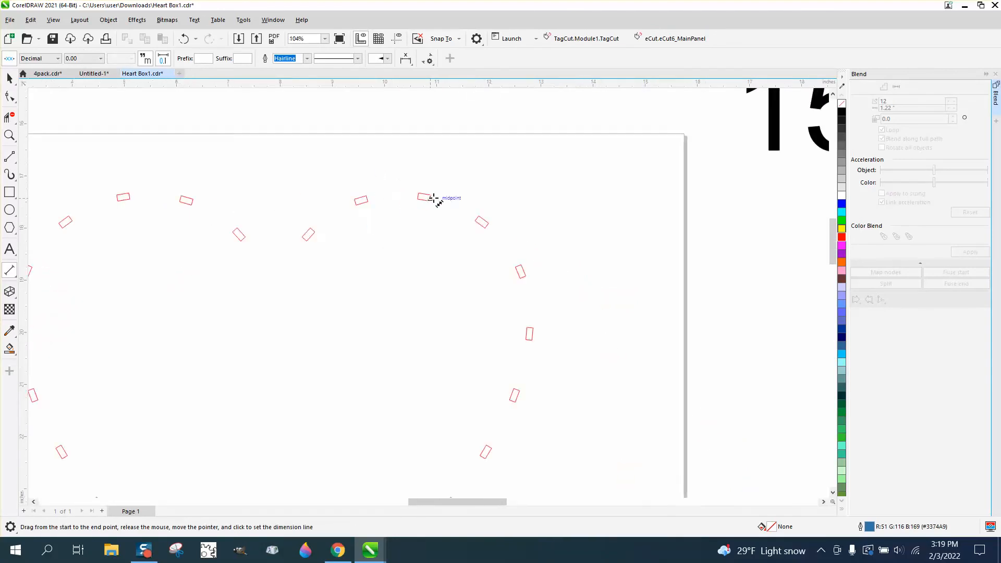
# Try to drag the right half-curve away from the plain heart outline
pyautogui.click(9, 78)
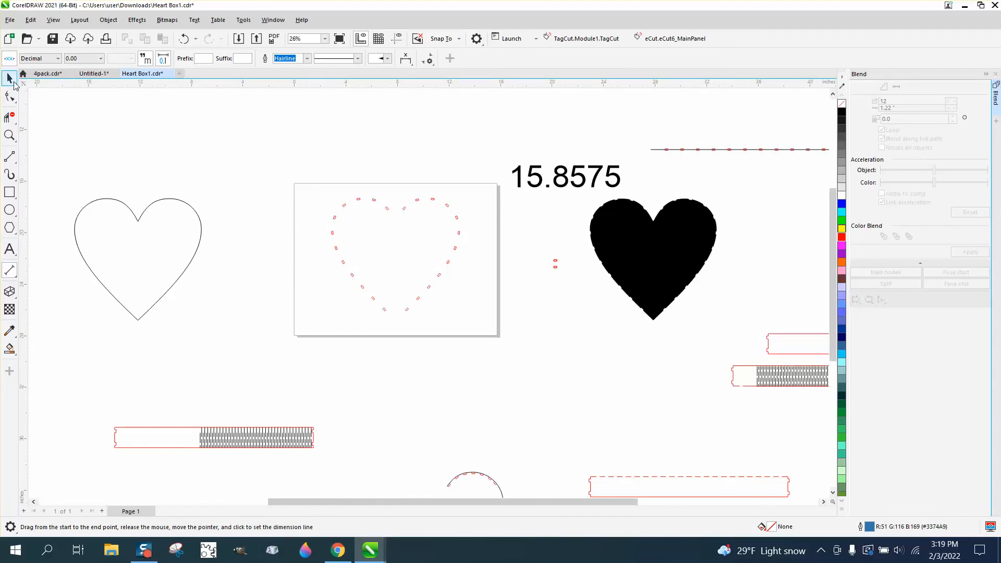
pyautogui.moveTo(170, 199); pyautogui.dragTo(214, 203)
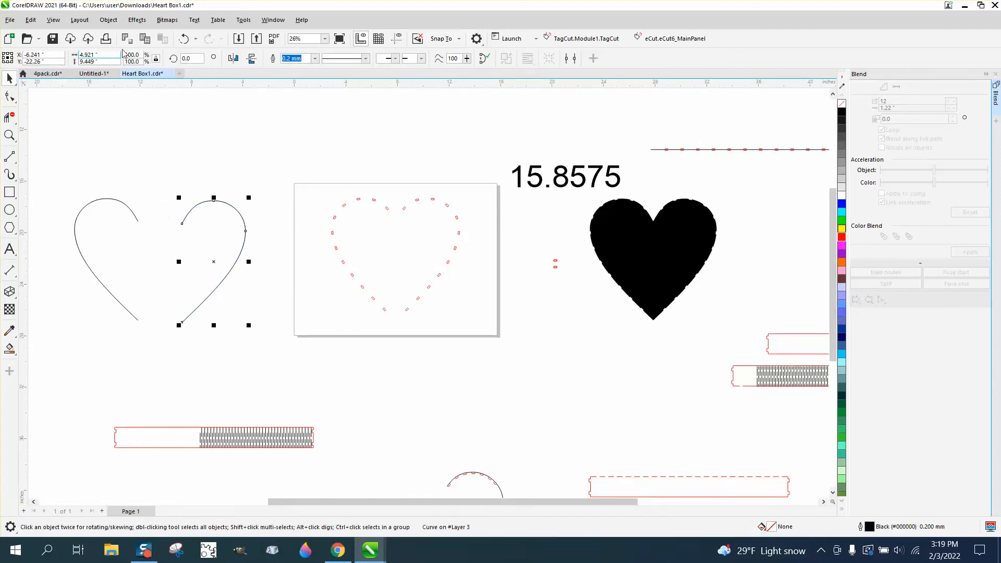
pyautogui.click(183, 39)
# Create a Smart Fill heart from the plain outline, placed above the page's left edge, with no fill and a black outline
pyautogui.scroll(-1, 213, 224)
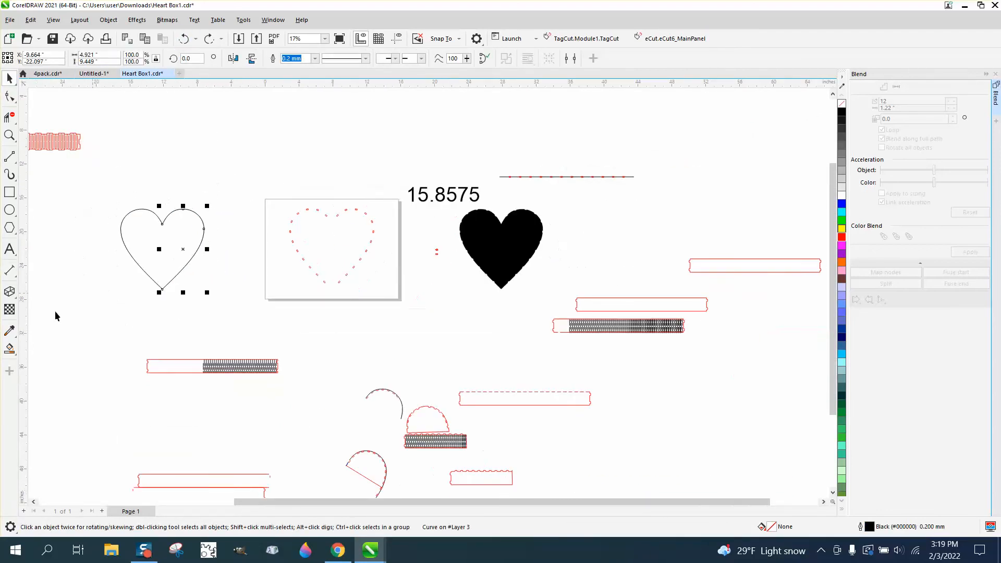
pyautogui.click(9, 348)
pyautogui.click(158, 233)
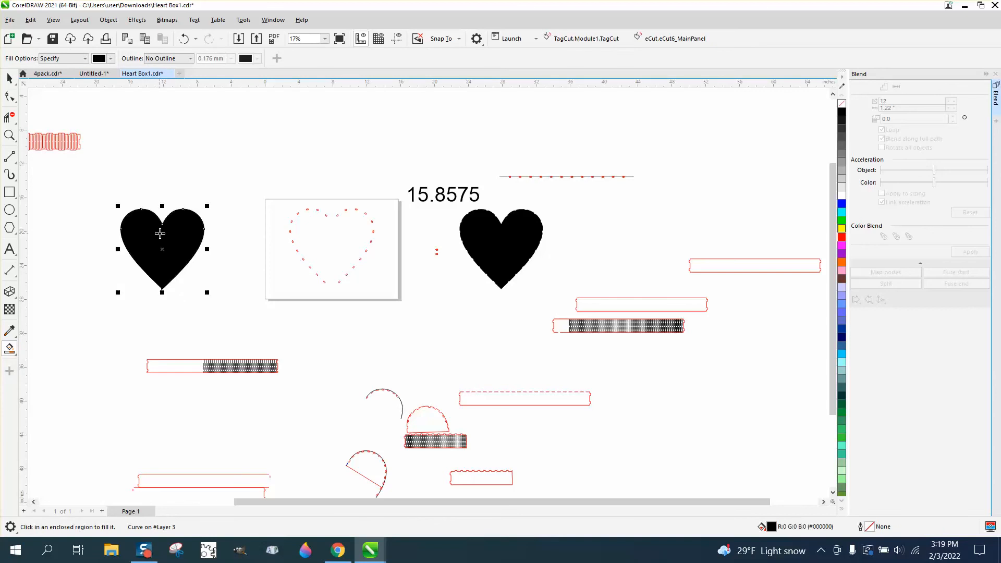
pyautogui.press('Right')
pyautogui.press('Up')
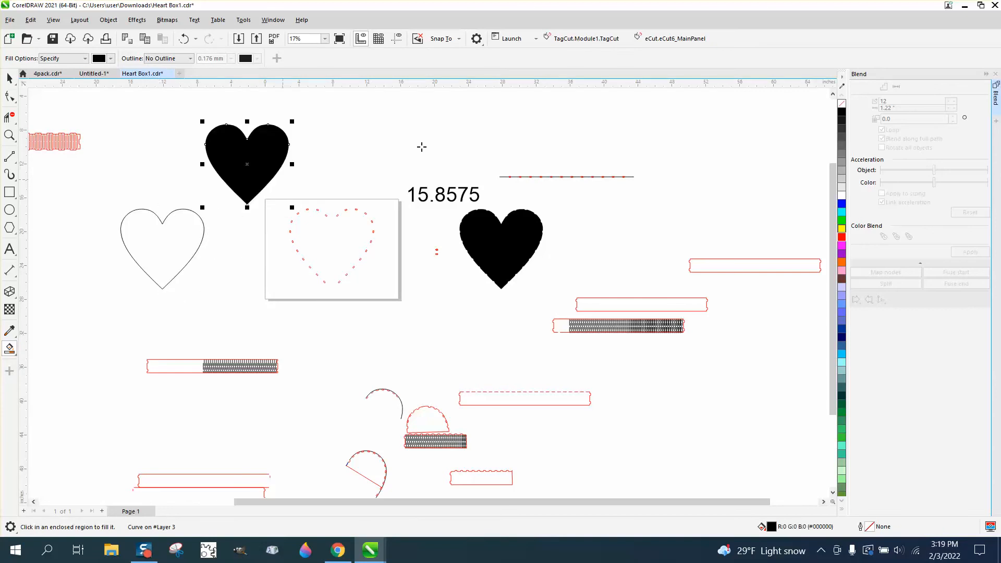
pyautogui.click(841, 104)
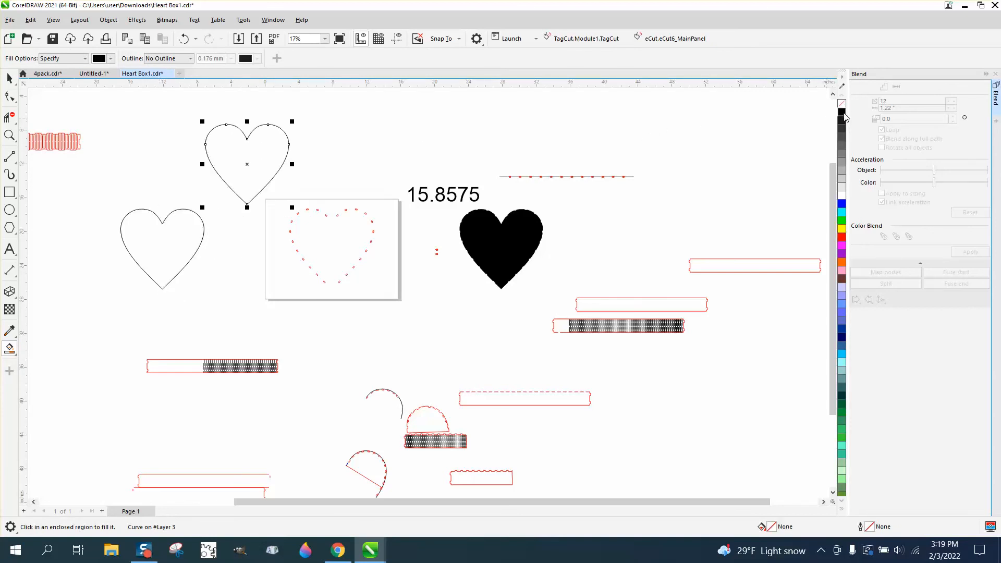
pyautogui.rightClick(843, 112)
# Apply a one-step outside contour with a 0.06 inch offset to the heart above the page's corner
pyautogui.click(137, 20)
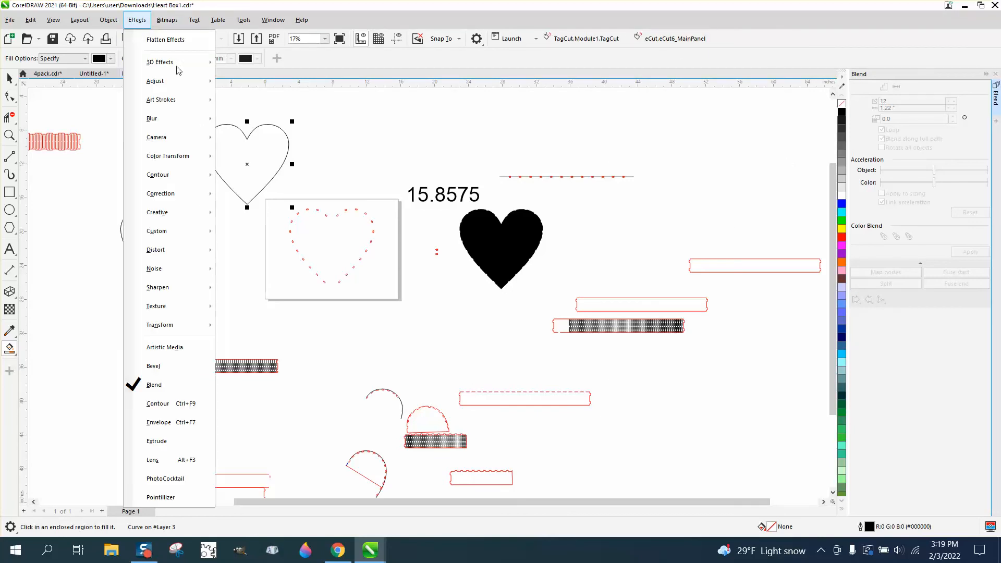
pyautogui.click(168, 404)
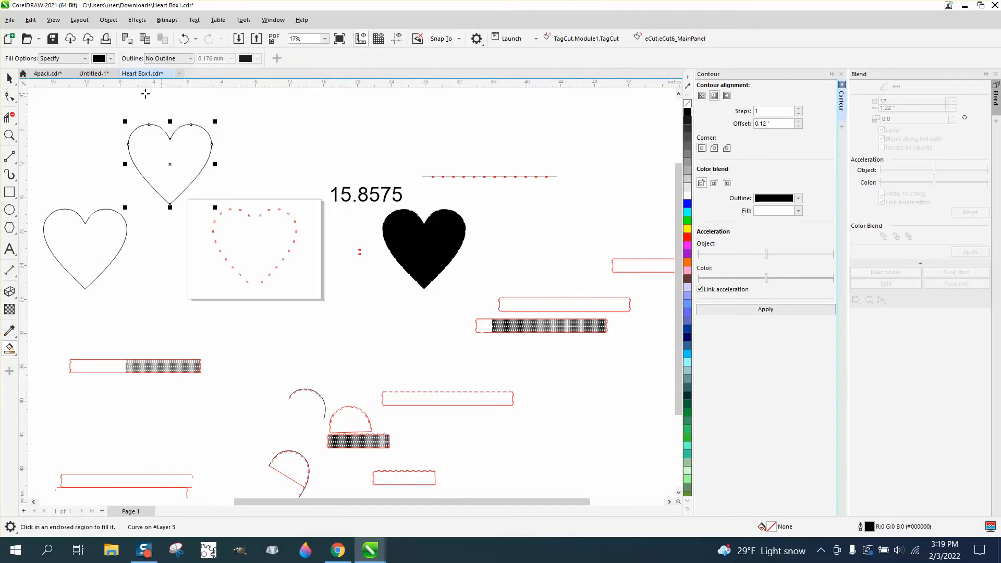
pyautogui.click(12, 78)
pyautogui.click(503, 125)
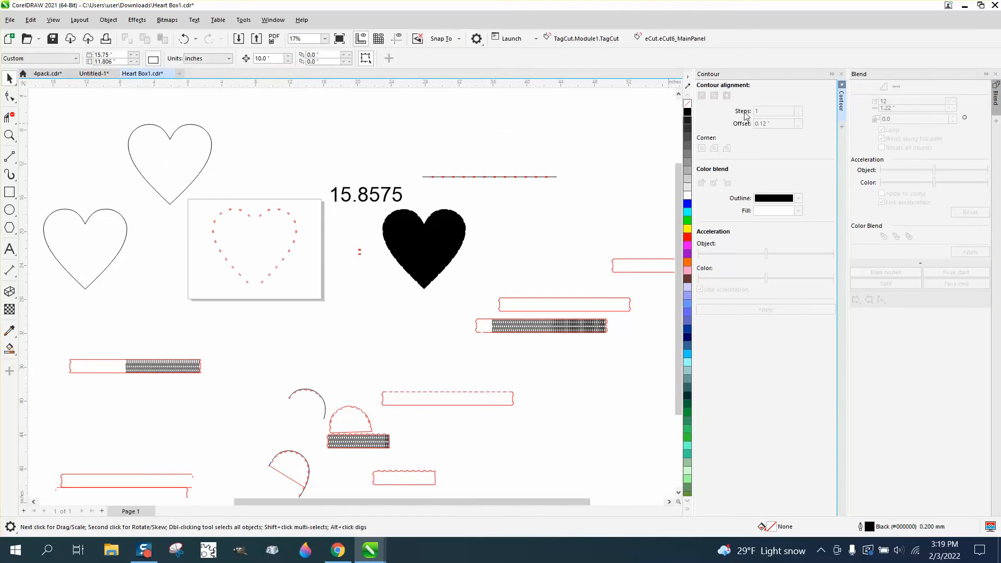
pyautogui.click(210, 139)
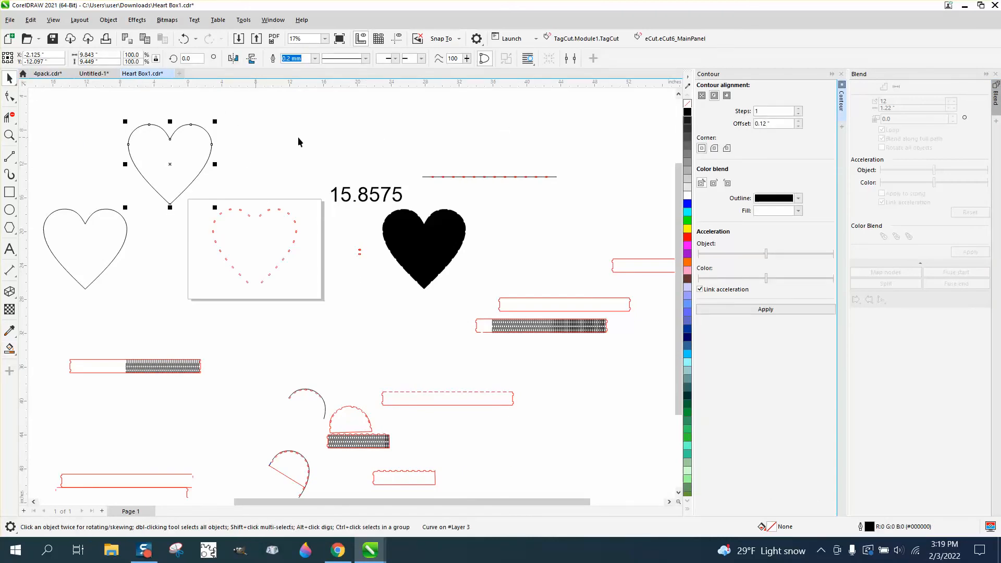
pyautogui.doubleClick(760, 124)
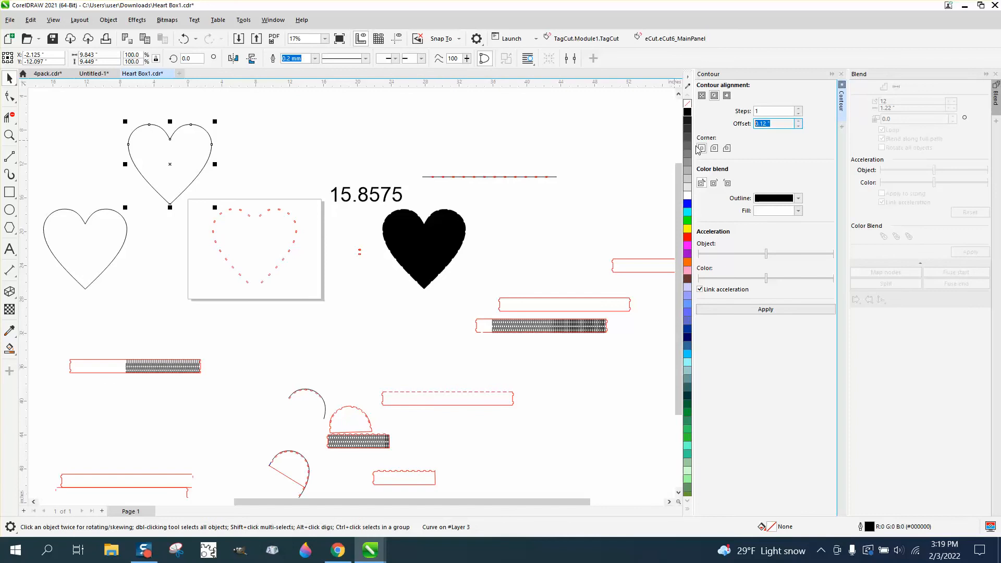
pyautogui.write('.06')
pyautogui.click(726, 96)
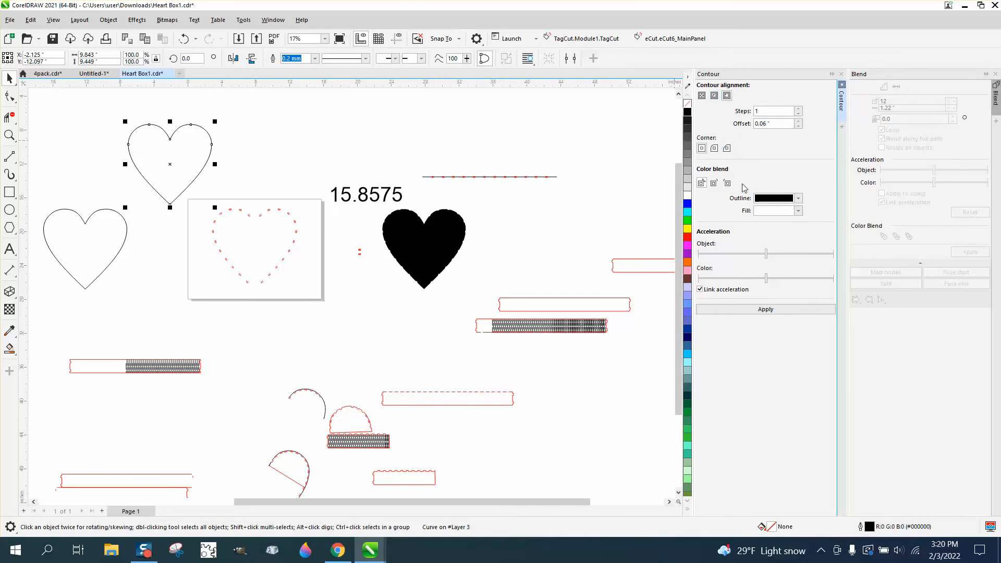
pyautogui.click(768, 313)
# Break the outside contour apart from the upper heart so both outlines are separate curves
pyautogui.click(10, 135)
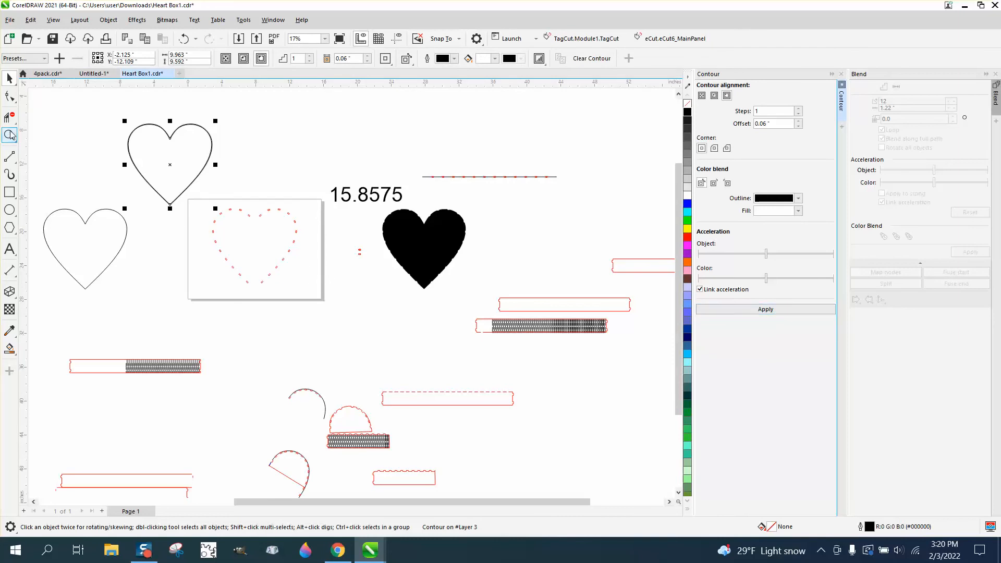
pyautogui.moveTo(148, 112); pyautogui.dragTo(244, 165)
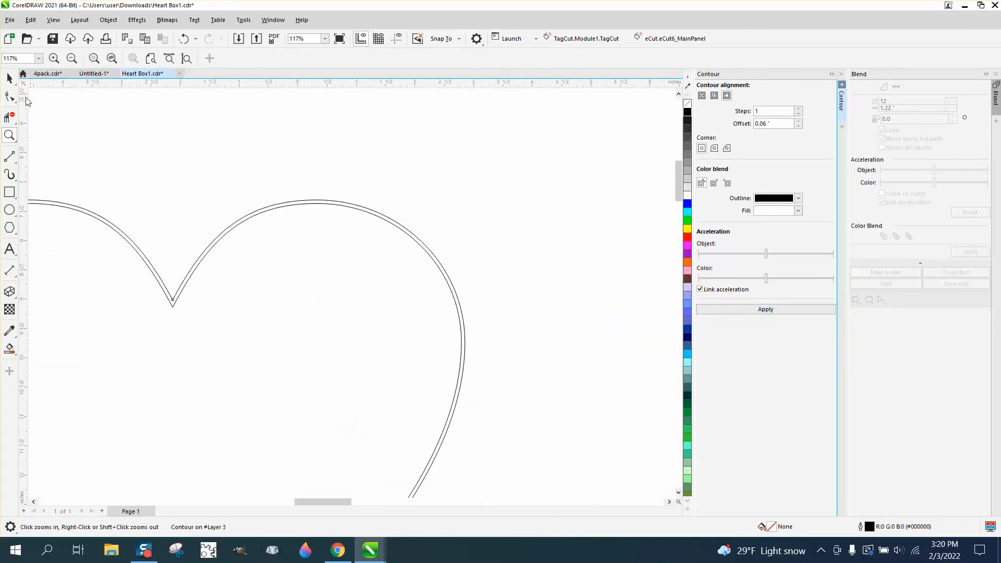
pyautogui.click(10, 78)
pyautogui.click(280, 182)
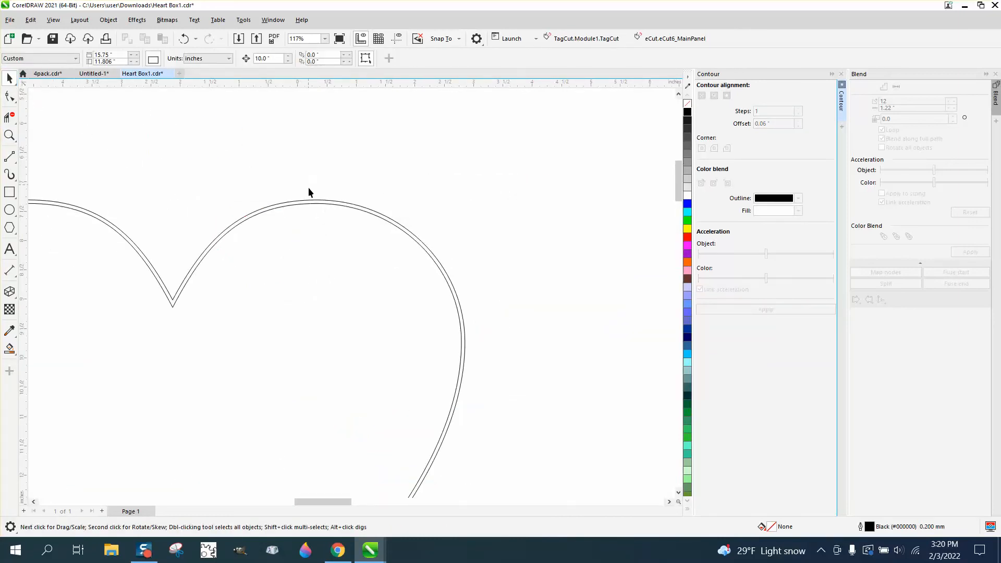
pyautogui.click(309, 204)
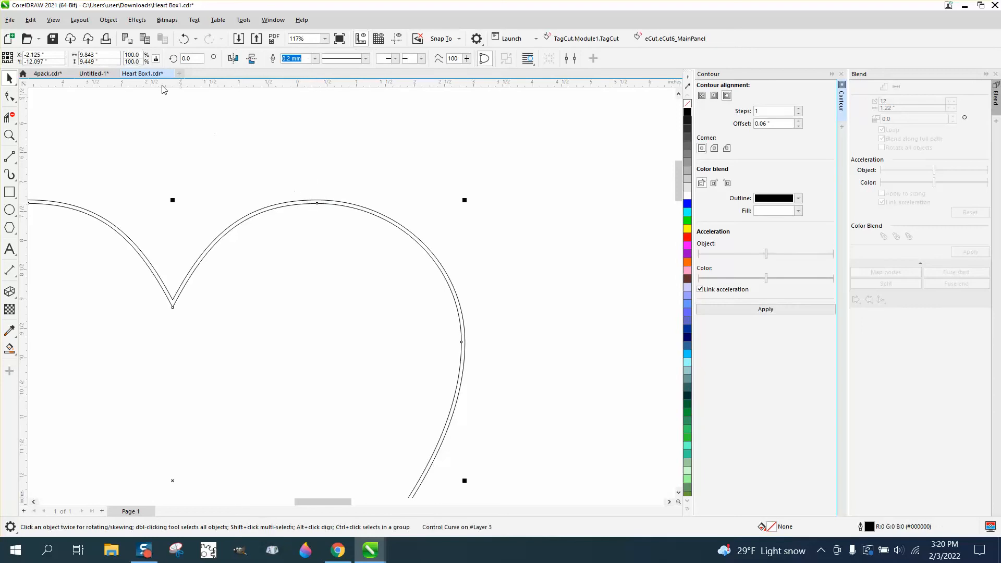
pyautogui.click(108, 20)
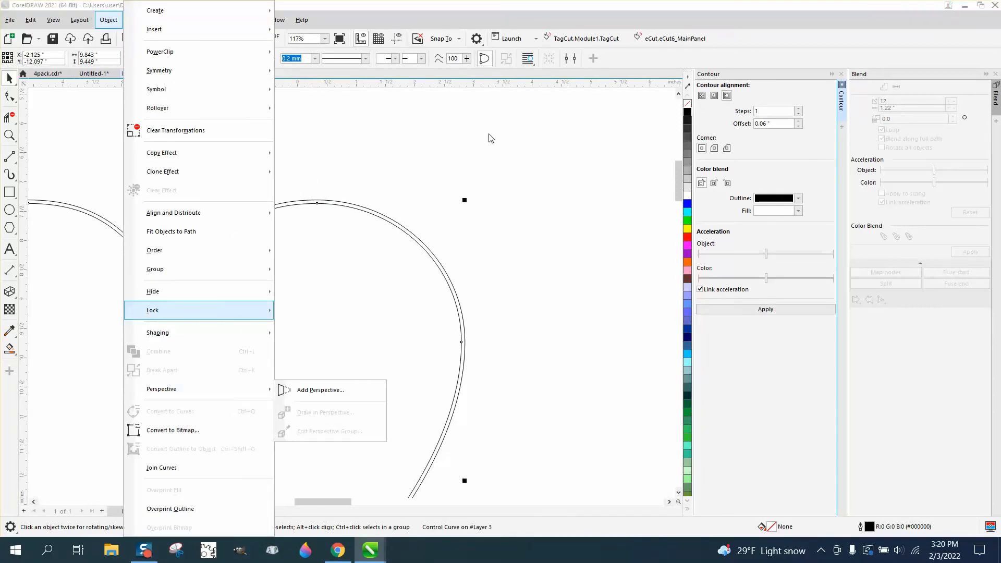
pyautogui.click(515, 182)
pyautogui.scroll(-4, 514, 172)
pyautogui.moveTo(313, 157); pyautogui.dragTo(533, 363)
pyautogui.click(109, 20)
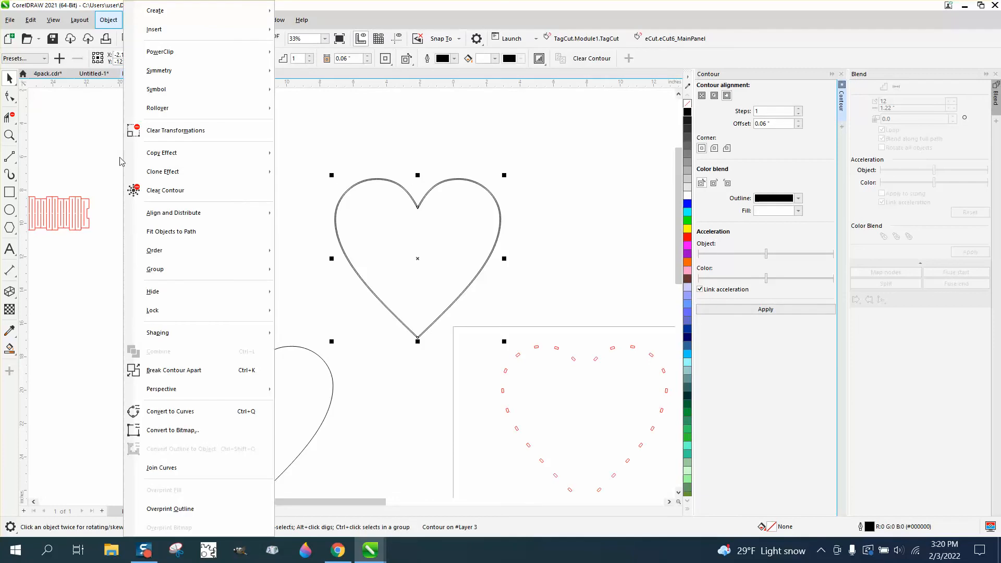
pyautogui.click(161, 369)
pyautogui.click(353, 241)
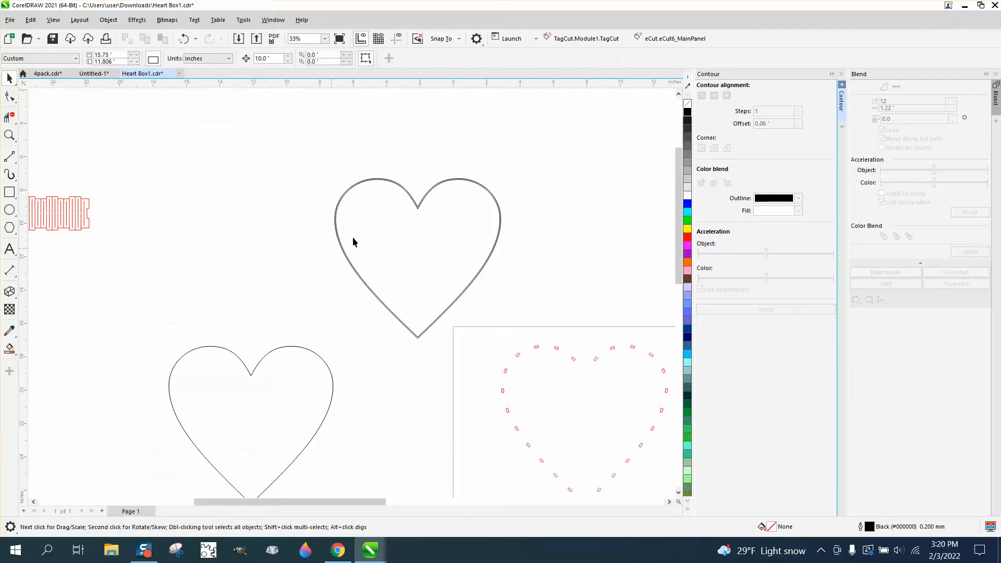
pyautogui.click(416, 209)
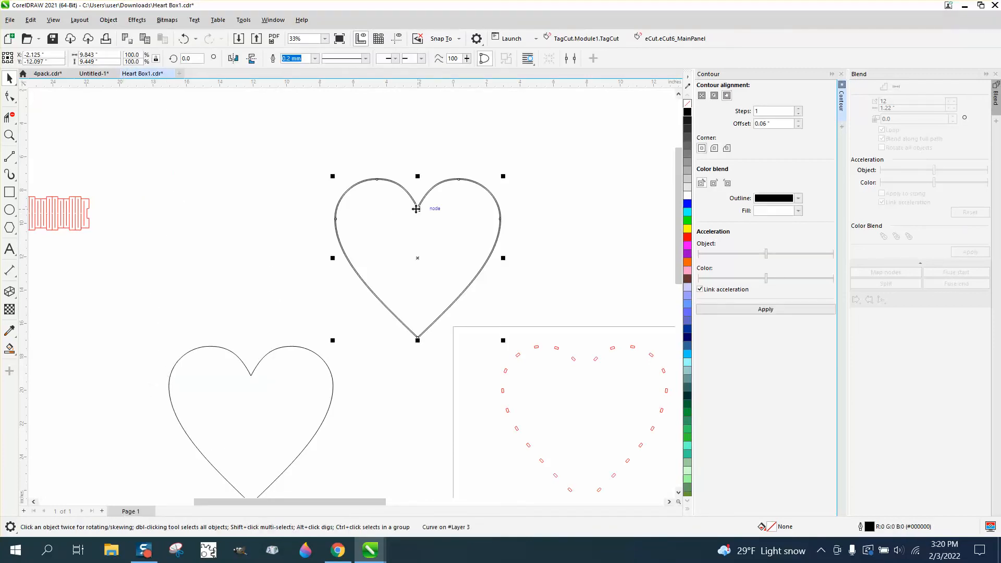
pyautogui.click(717, 99)
pyautogui.click(9, 135)
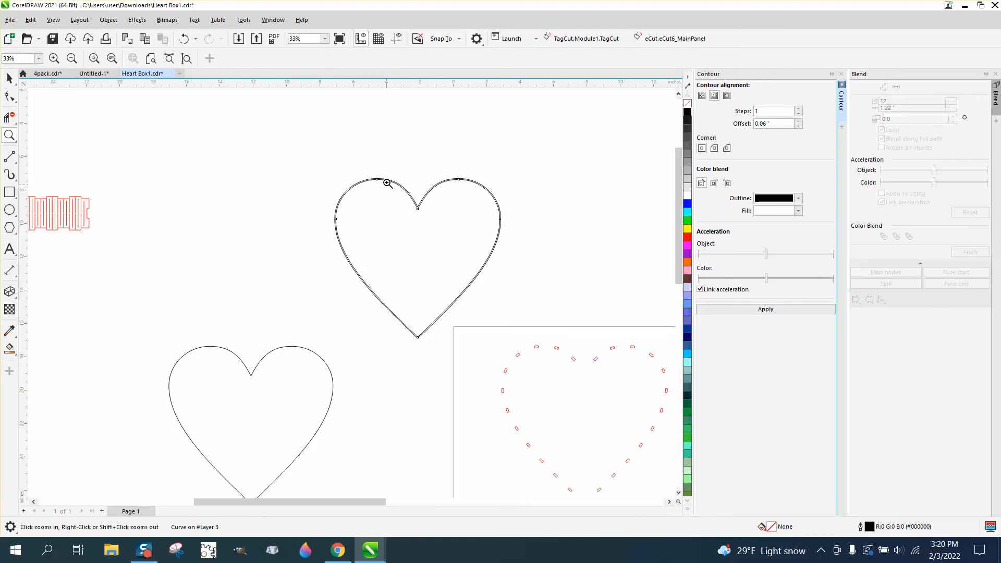
pyautogui.moveTo(386, 183); pyautogui.dragTo(417, 195)
pyautogui.scroll(-2, 413, 195)
pyautogui.click(10, 79)
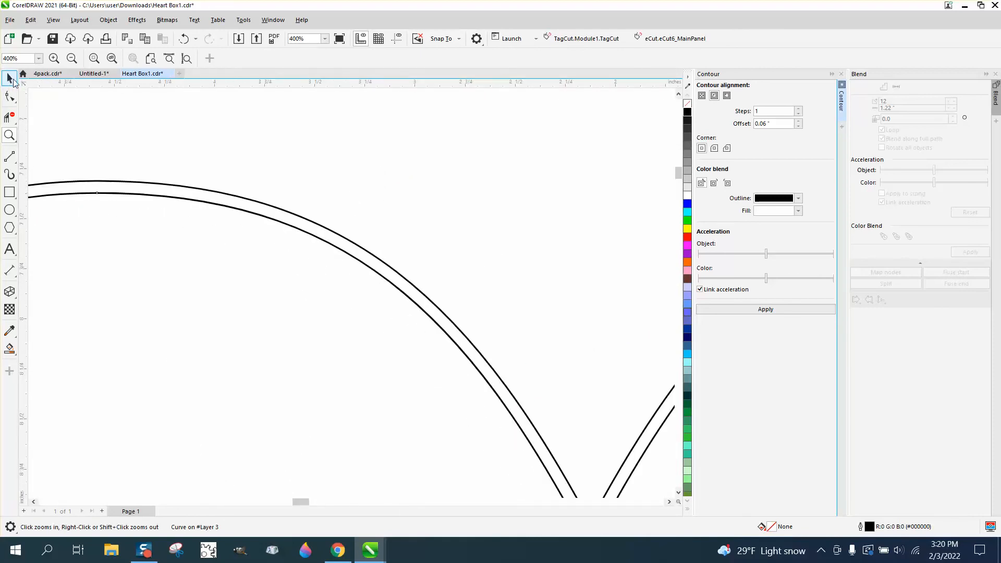
pyautogui.scroll(-1, 276, 156)
pyautogui.scroll(-1, 375, 175)
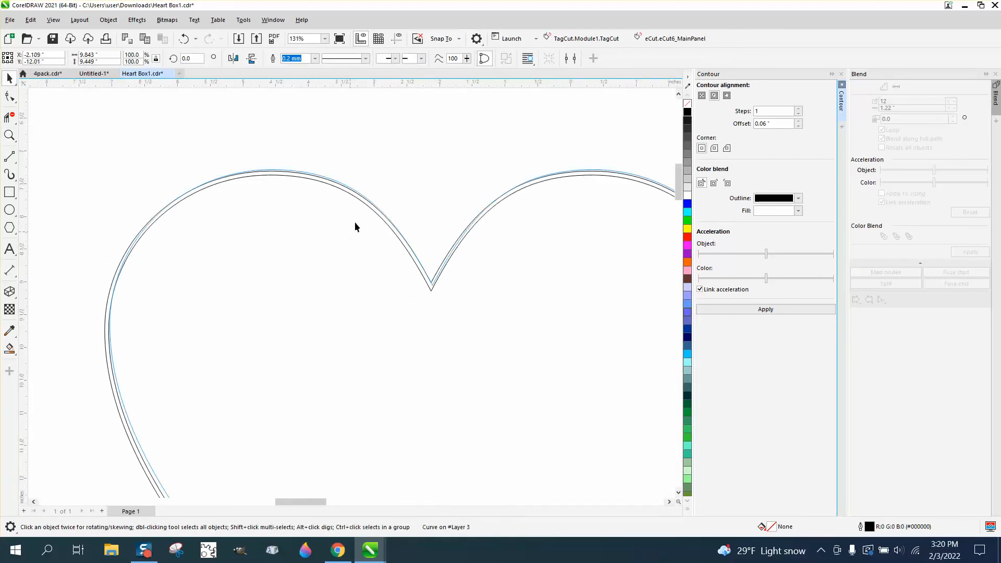
pyautogui.click(185, 38)
pyautogui.scroll(-1, 259, 104)
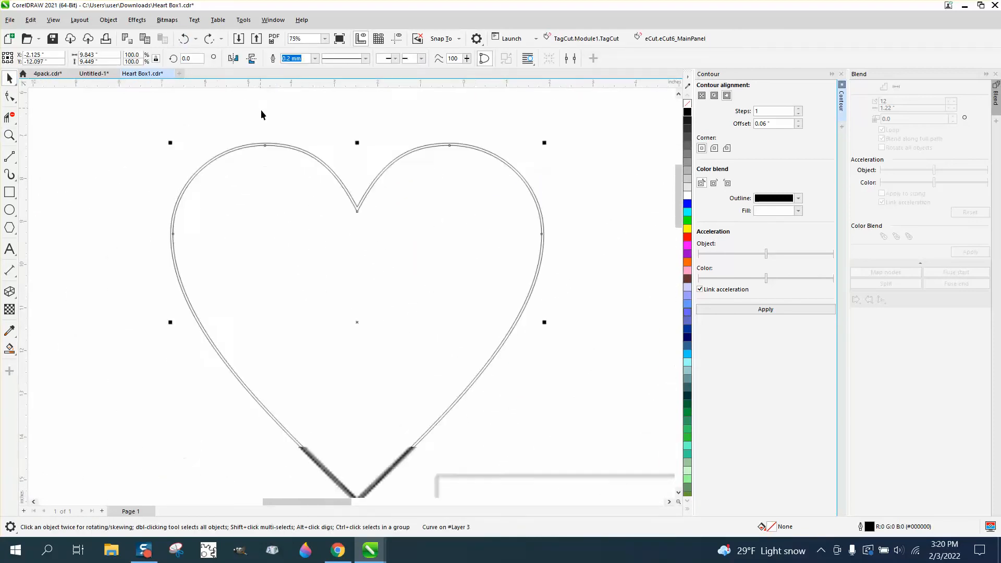
# Move the original heart out of its outer contour, 10 inches to the left
pyautogui.click(441, 131)
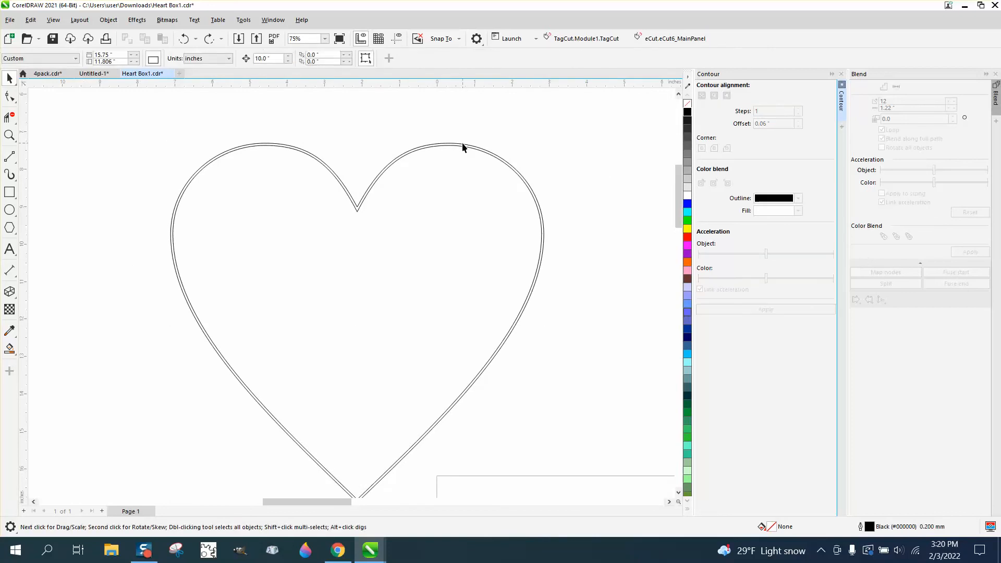
pyautogui.click(459, 150)
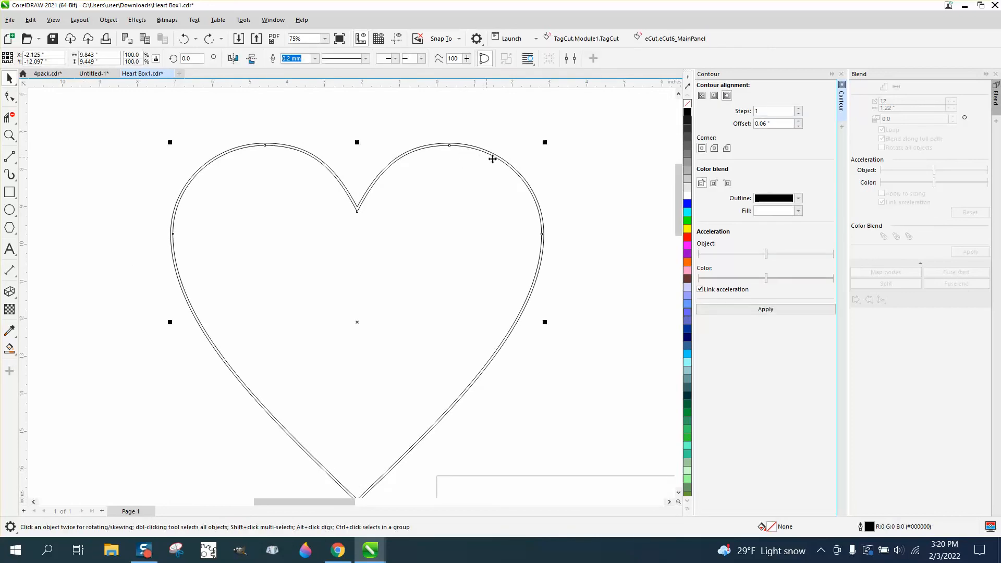
pyautogui.scroll(-1, 531, 165)
pyautogui.press('Left')
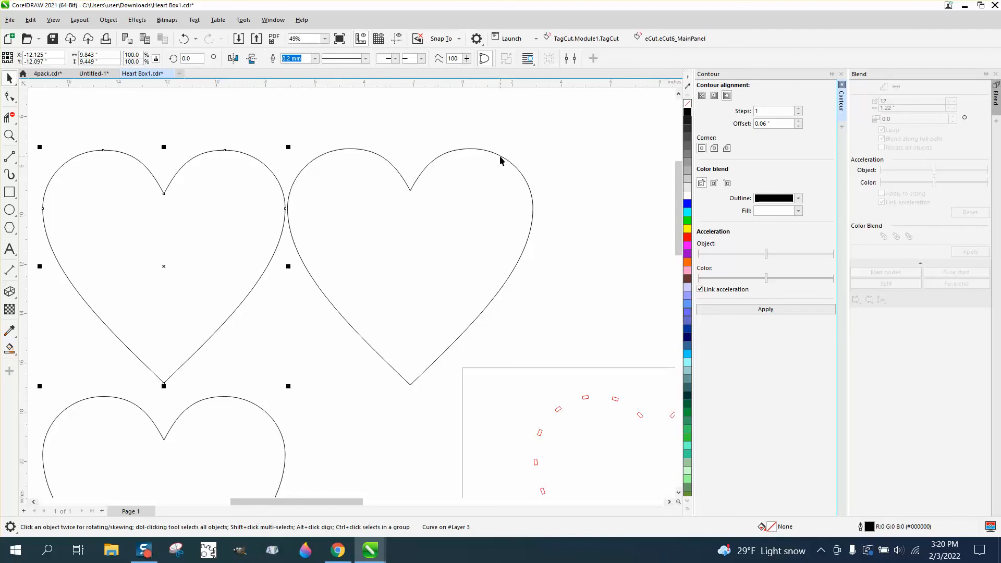
# Apply a one-step inside contour of 0.06 inch to the moved heart and break the contour apart
pyautogui.click(270, 170)
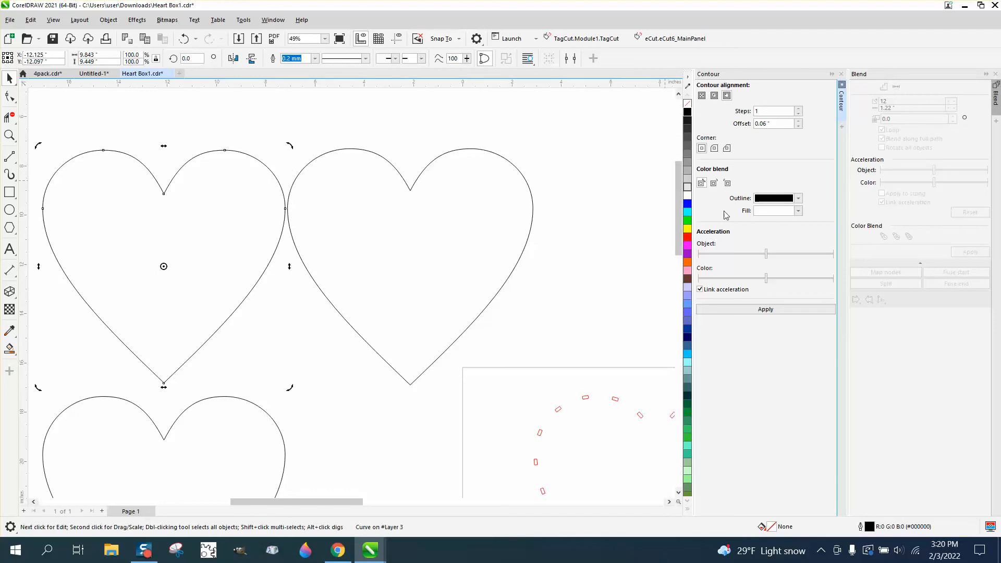
pyautogui.click(714, 95)
pyautogui.click(770, 310)
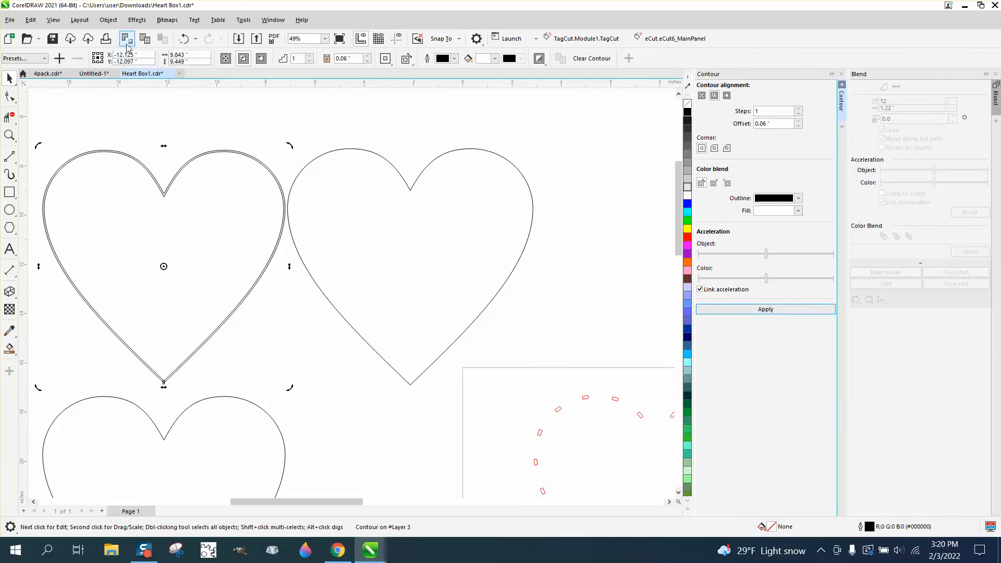
pyautogui.click(112, 24)
pyautogui.click(172, 369)
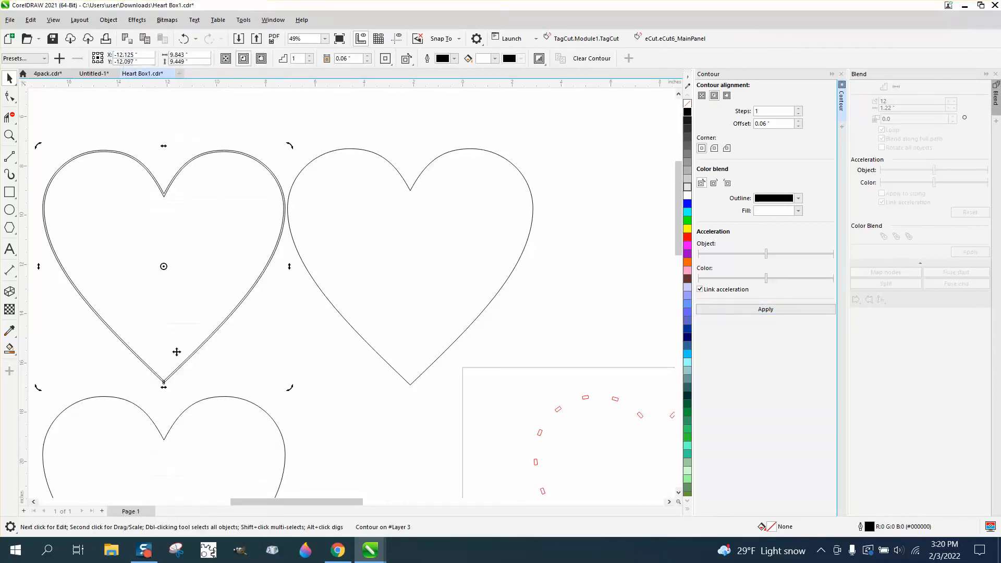
# Move the inner contour heart 10 inches right into the outer one, and move both 10 inches down and 10 inches right onto the slots
pyautogui.click(210, 163)
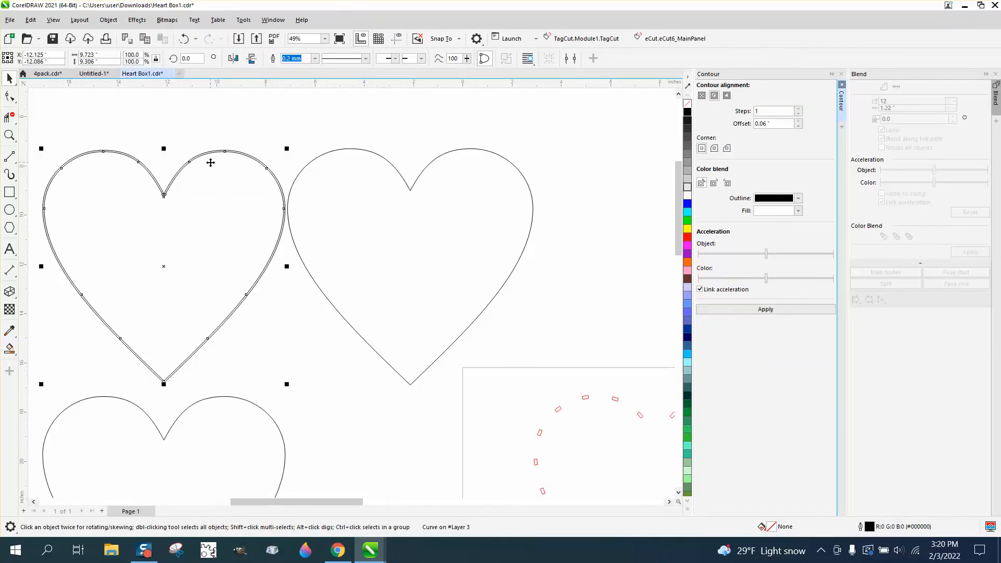
pyautogui.press('Right')
pyautogui.scroll(-2, 210, 167)
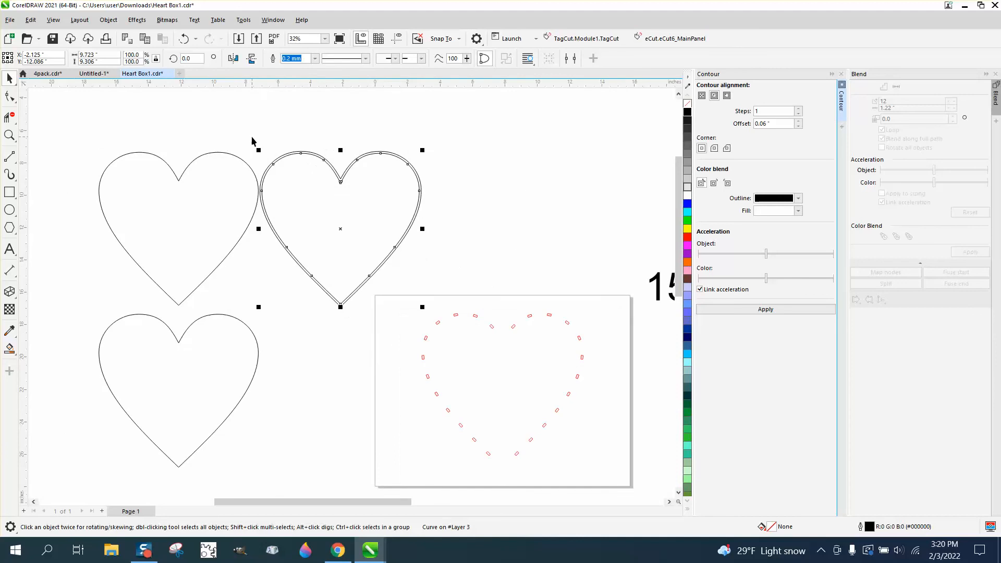
pyautogui.moveTo(252, 139); pyautogui.dragTo(424, 317)
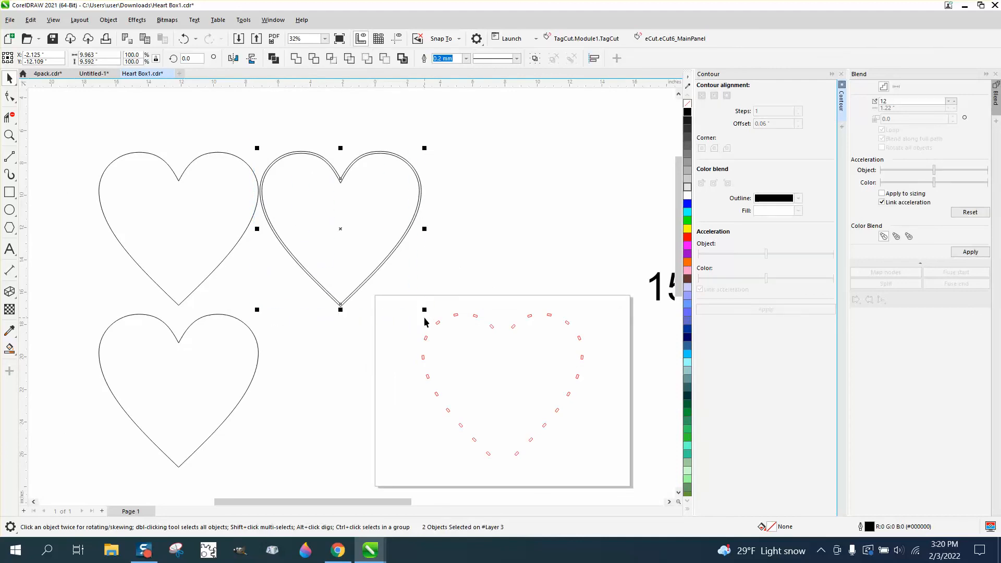
pyautogui.press('Down')
pyautogui.press('Right')
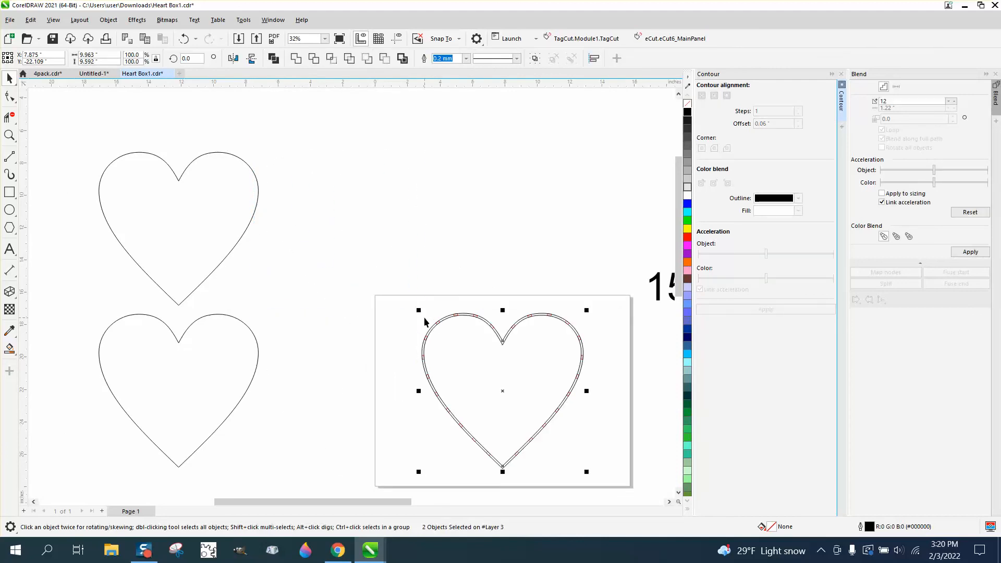
# Delete the outer heart outline around the slots and undo the deletion
pyautogui.click(9, 134)
pyautogui.moveTo(433, 301); pyautogui.dragTo(540, 350)
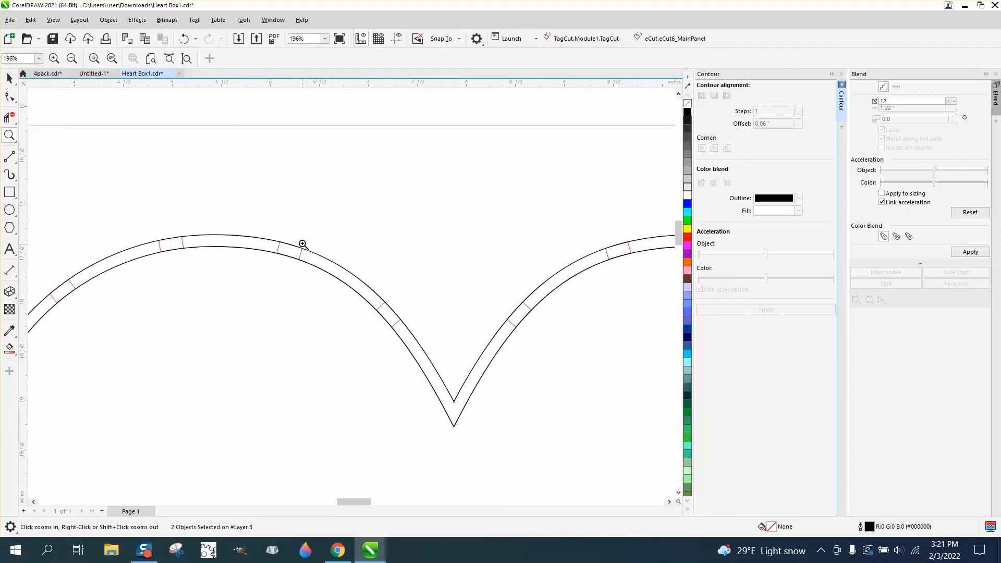
pyautogui.click(9, 78)
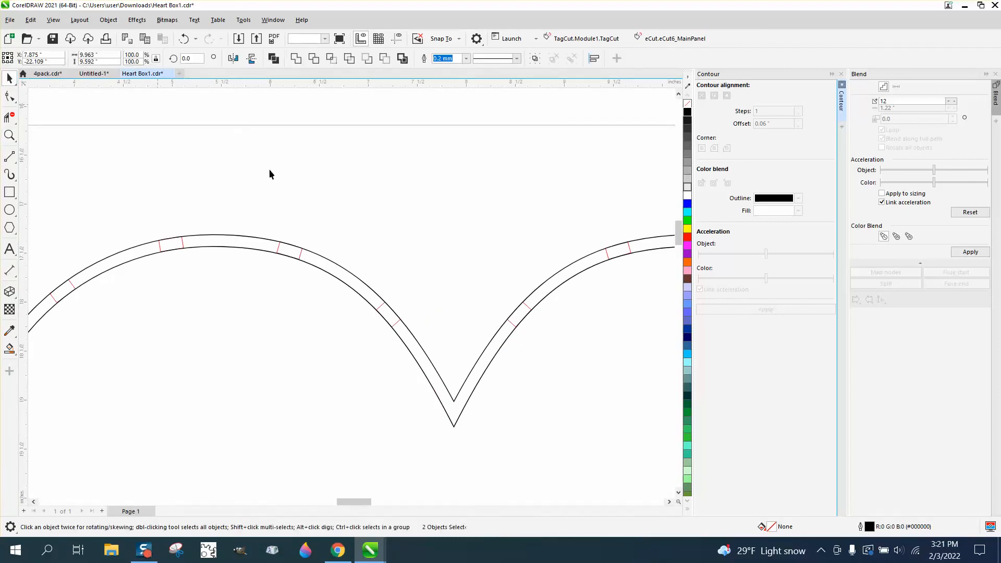
pyautogui.click(270, 172)
pyautogui.click(320, 257)
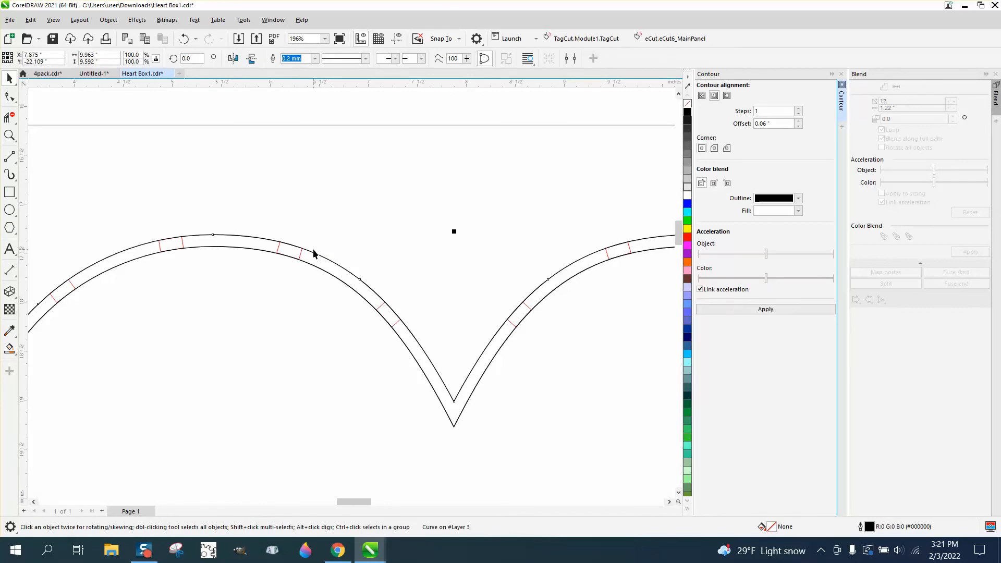
pyautogui.press('Delete')
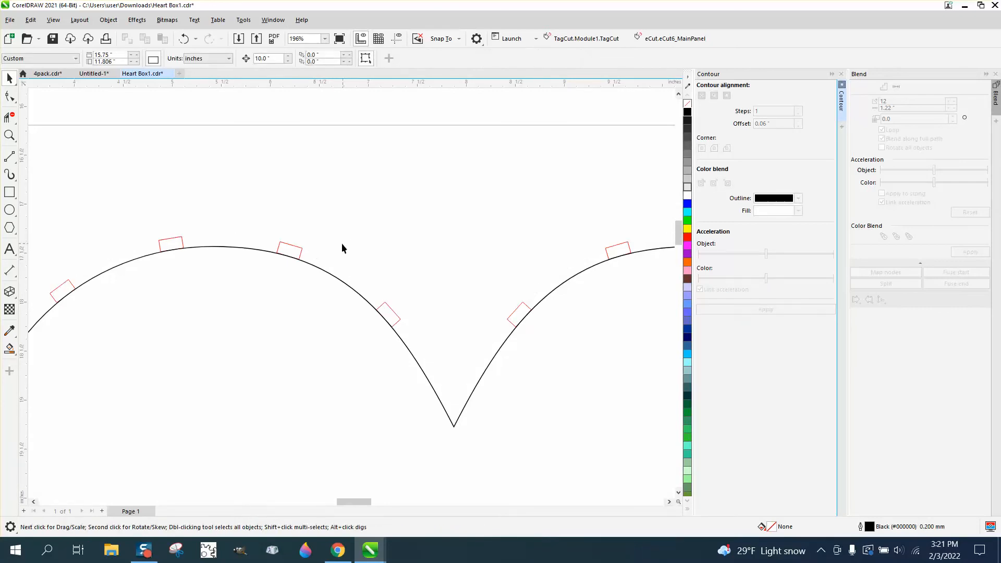
pyautogui.click(183, 38)
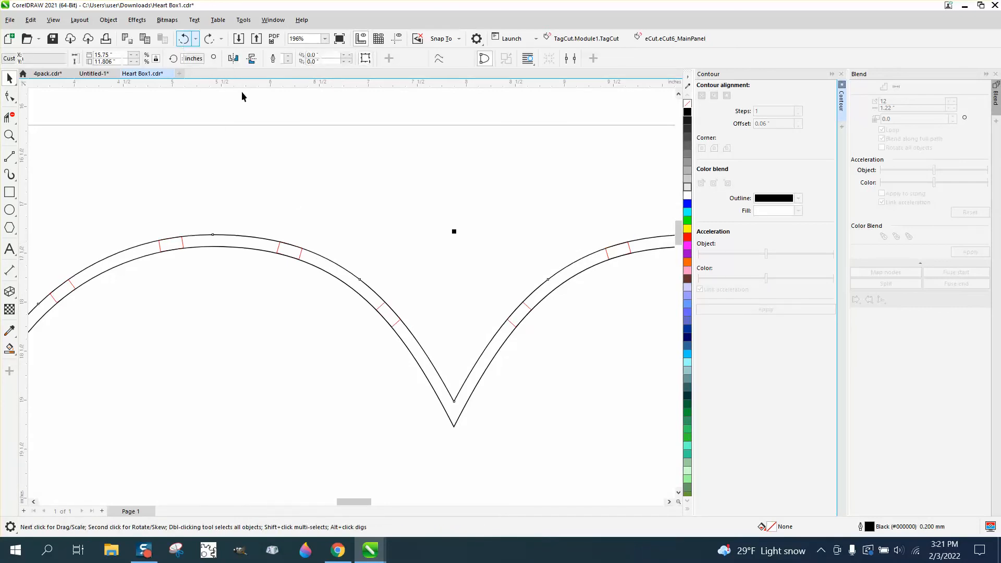
# Delete the inner heart outline running along the inner edges of the slots
pyautogui.click(301, 197)
pyautogui.click(266, 251)
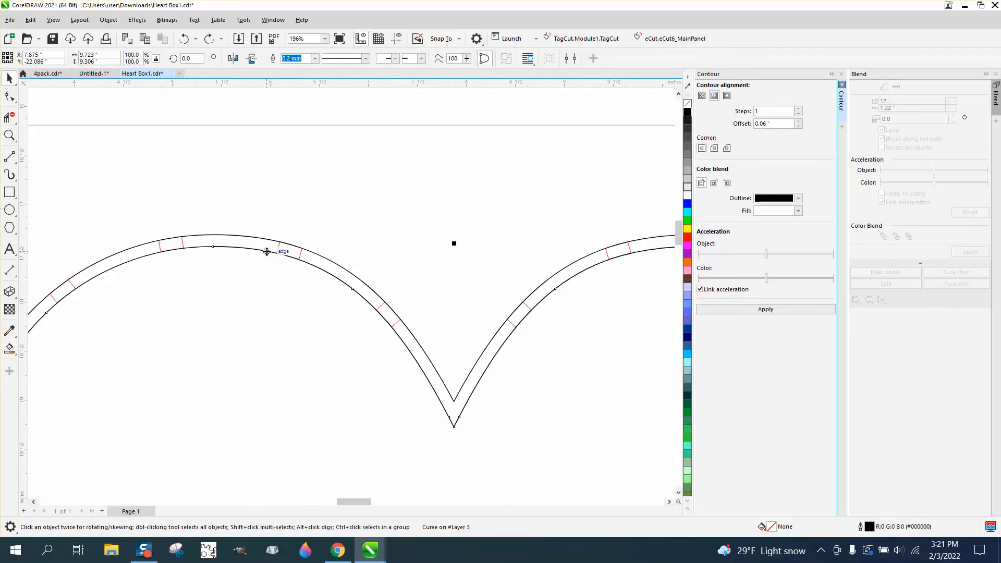
pyautogui.press('Delete')
pyautogui.scroll(-5, 267, 254)
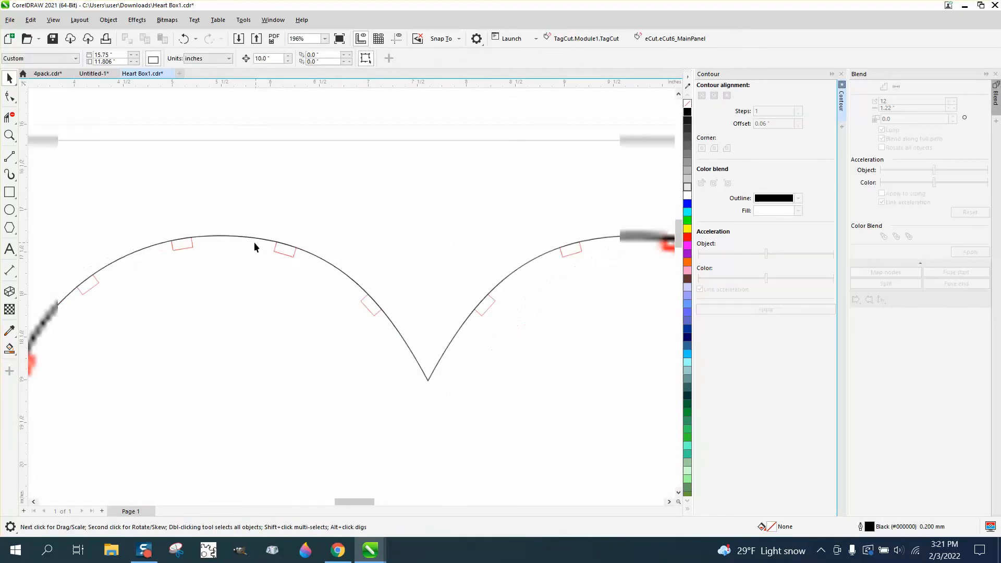
# Smart-fill the interior of the slotted heart on the page with black and move the filled shape 10 inches up
pyautogui.scroll(-1, 345, 256)
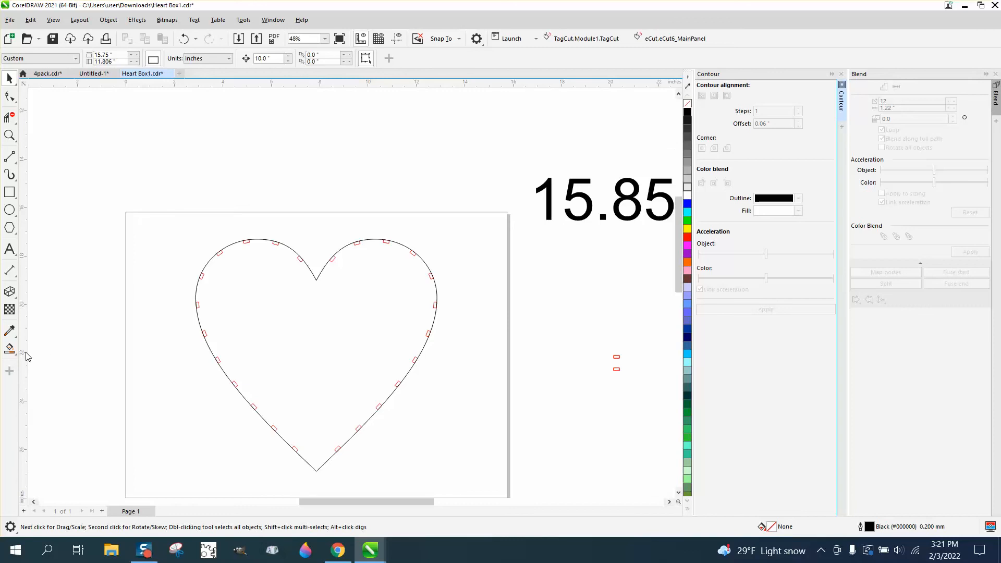
pyautogui.click(10, 349)
pyautogui.click(309, 344)
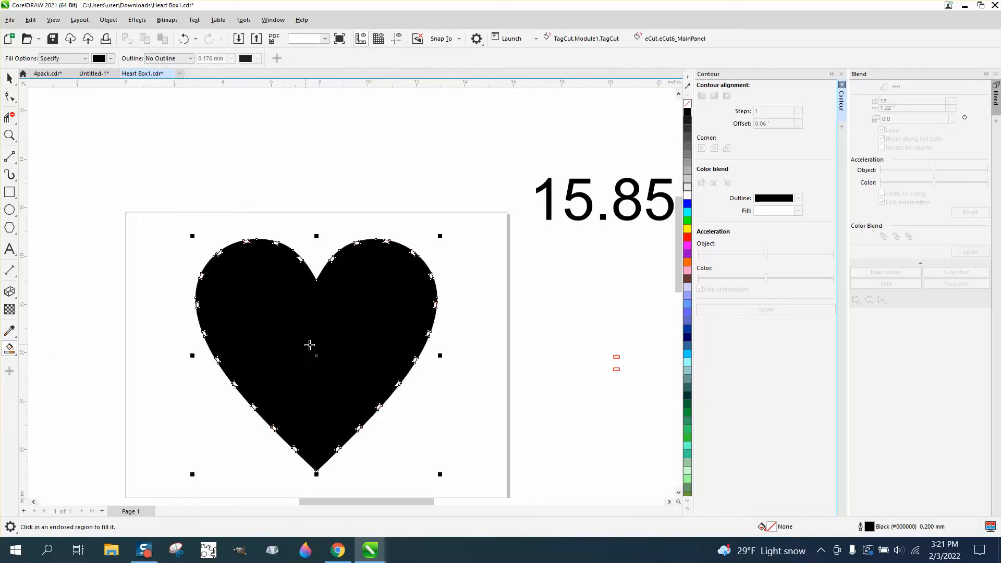
pyautogui.scroll(-3, 387, 394)
pyautogui.scroll(-2, 393, 397)
pyautogui.press('Up')
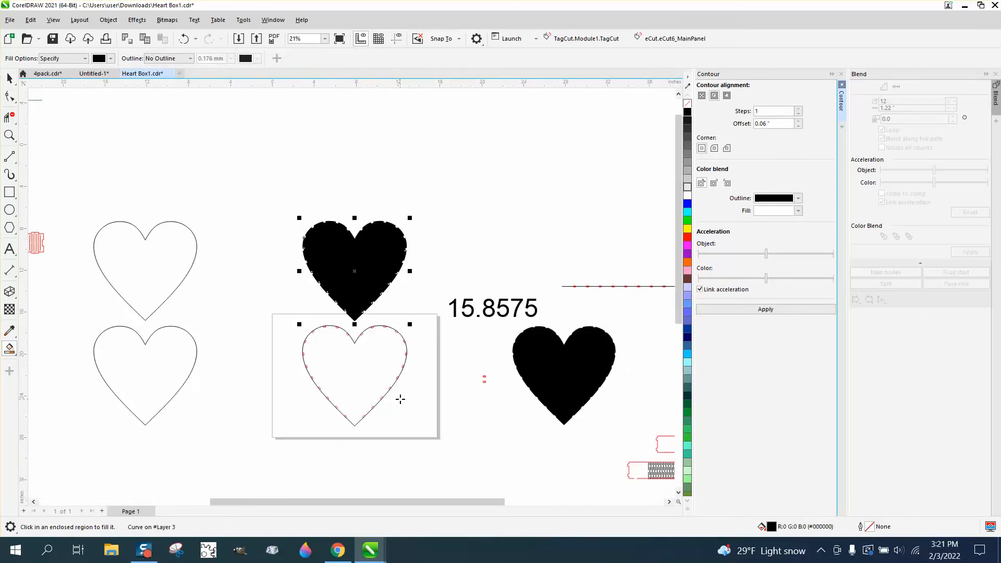
# Move the other black notched heart beside the newly filled one and compare the notches along their edges
pyautogui.click(9, 78)
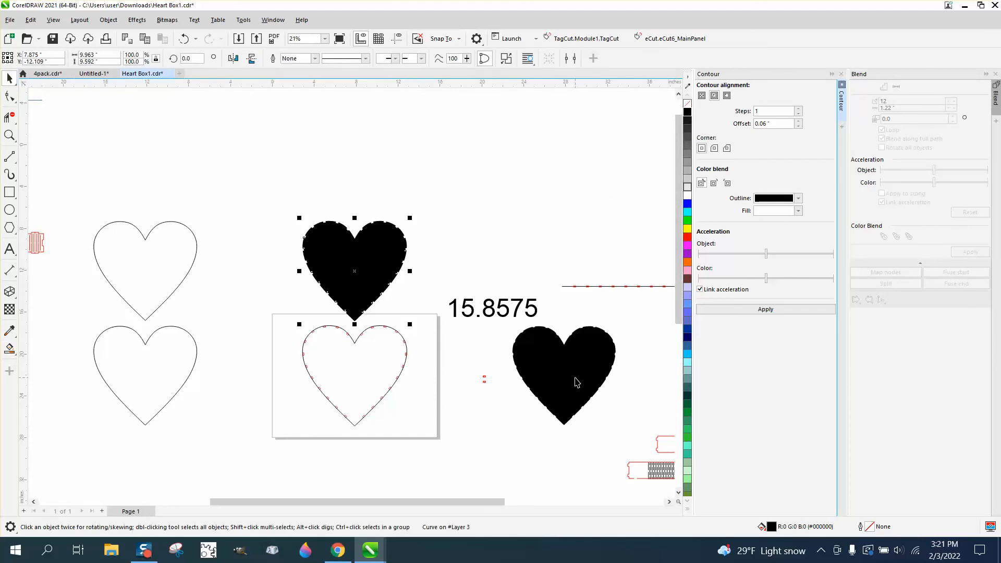
pyautogui.moveTo(576, 380); pyautogui.dragTo(468, 249)
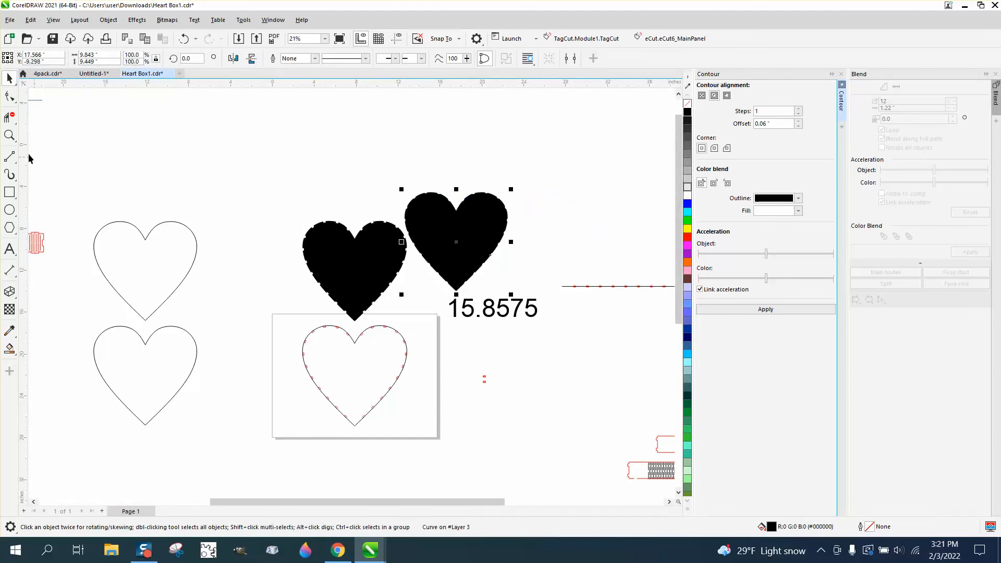
pyautogui.click(9, 135)
pyautogui.moveTo(384, 235); pyautogui.dragTo(417, 266)
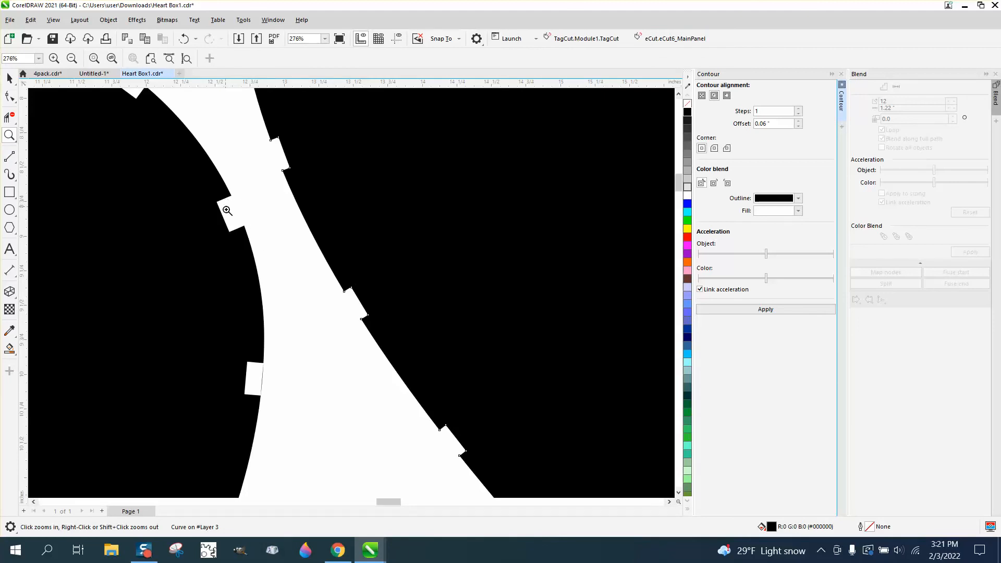
pyautogui.scroll(-5, 380, 208)
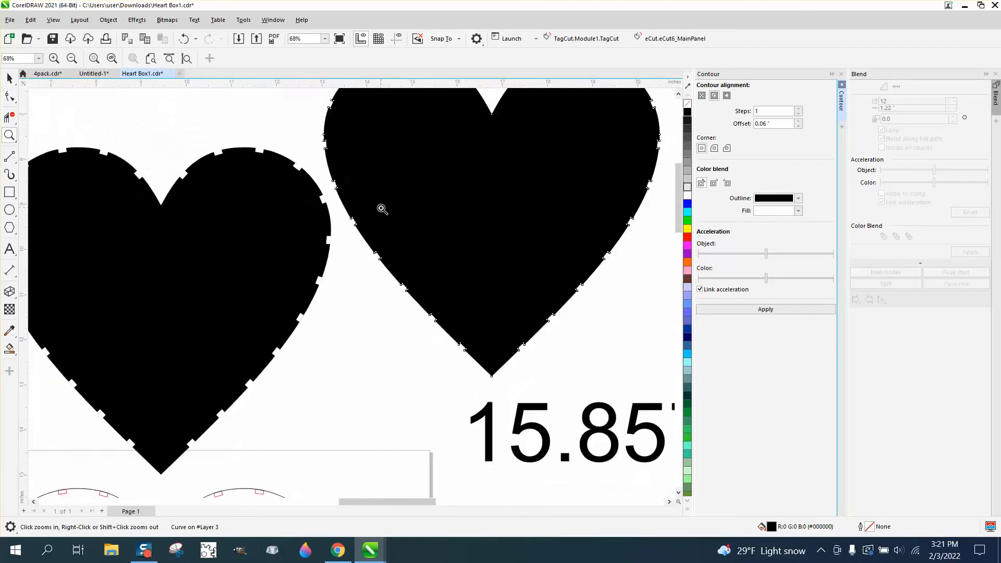
# Delete the other black notched heart, keeping the newly filled one above the page
pyautogui.click(9, 78)
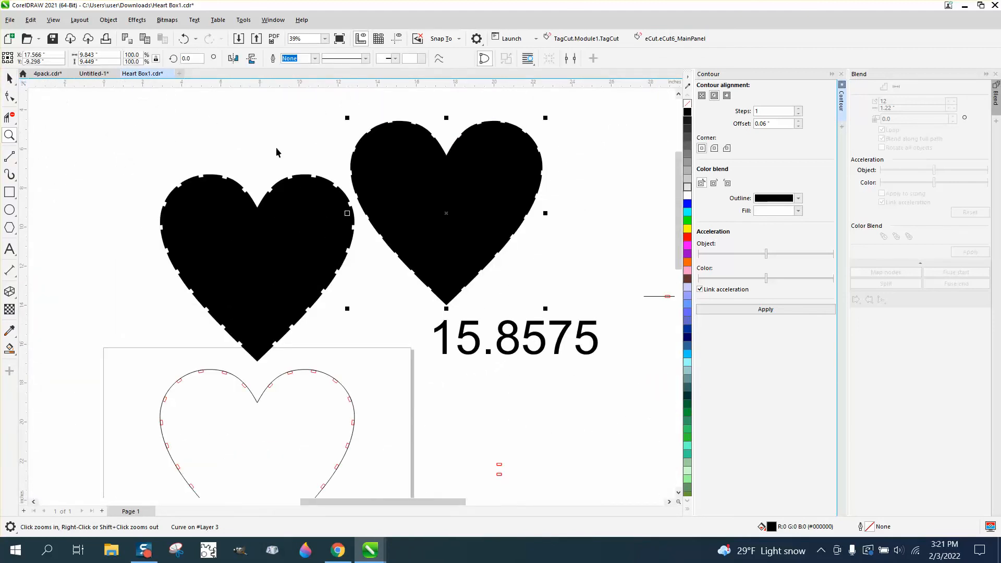
pyautogui.click(410, 173)
pyautogui.press('Delete')
# Remove the fill from the remaining notched heart and give it a red outline with Hairline width
pyautogui.click(327, 214)
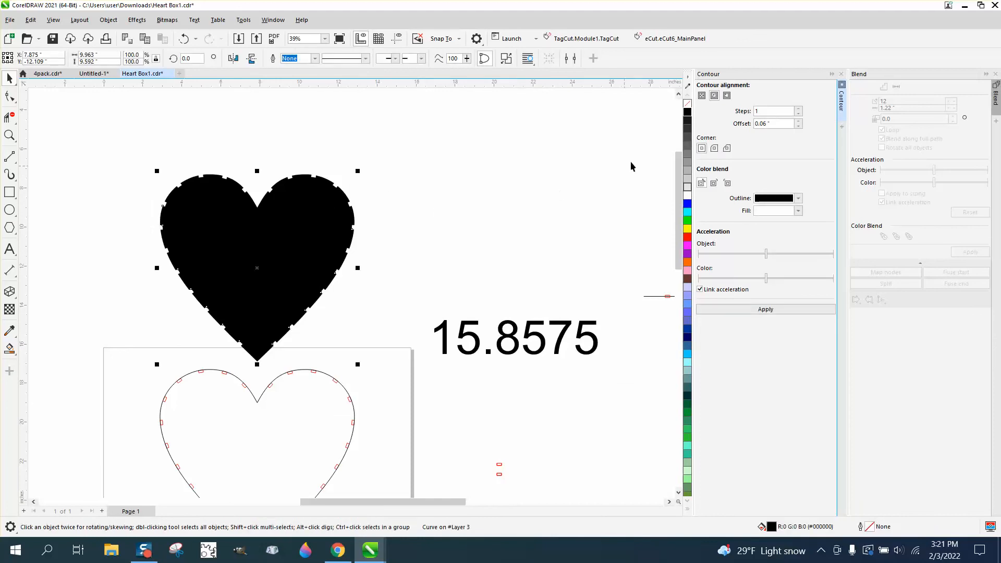
pyautogui.click(688, 110)
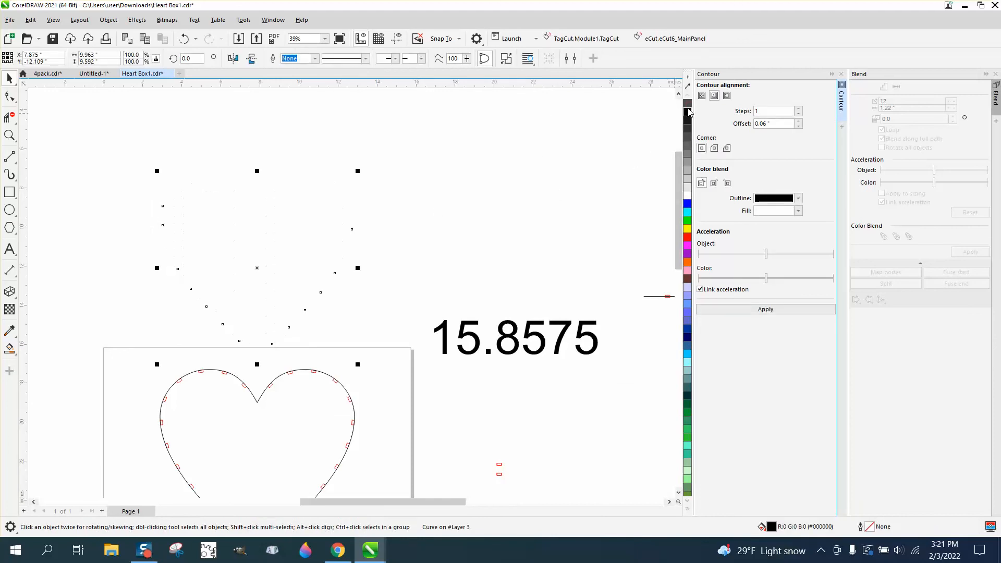
pyautogui.rightClick(688, 229)
pyautogui.rightClick(687, 238)
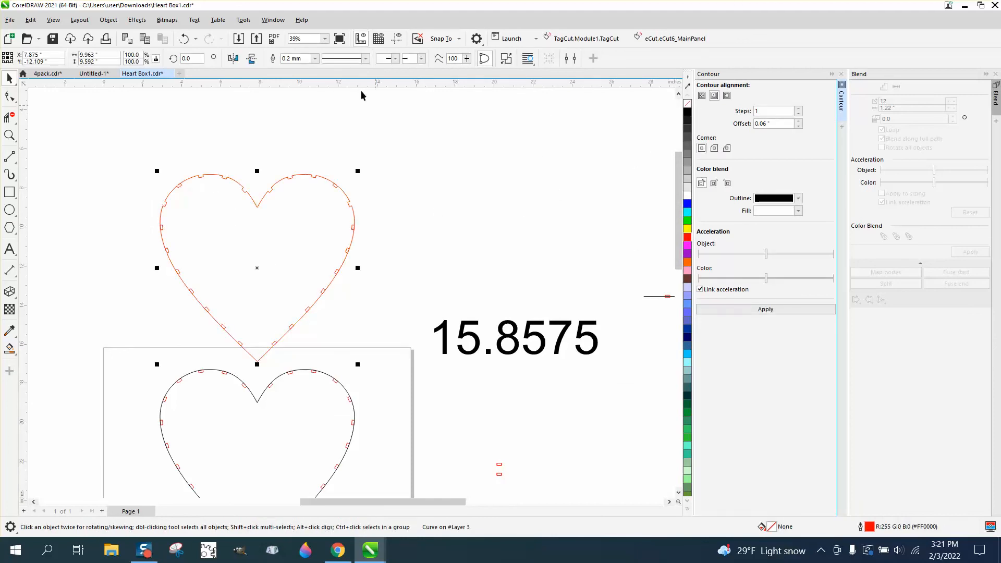
pyautogui.click(314, 58)
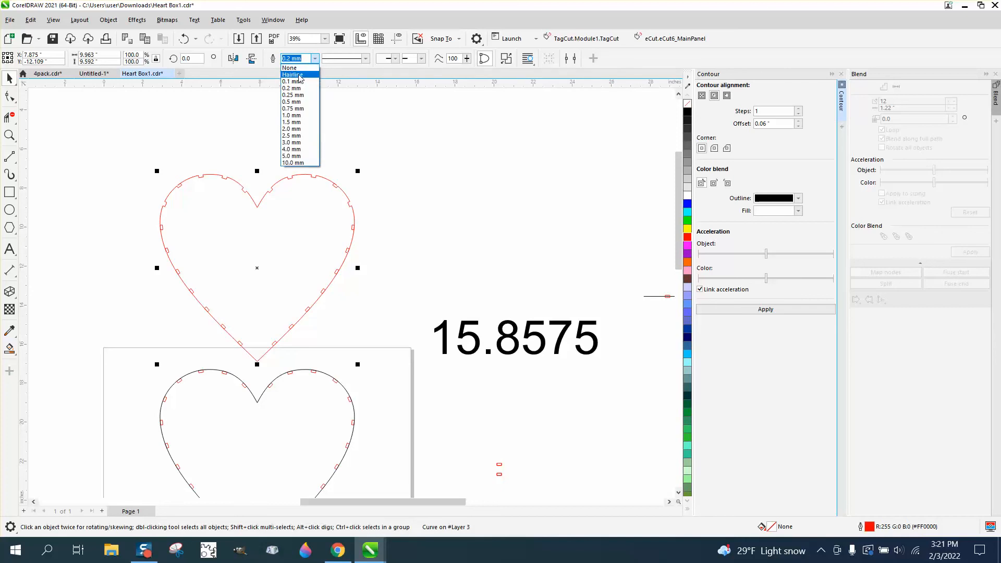
pyautogui.click(294, 76)
# Duplicate the red notched heart and place the two copies side by side above the page
pyautogui.scroll(-2, 379, 180)
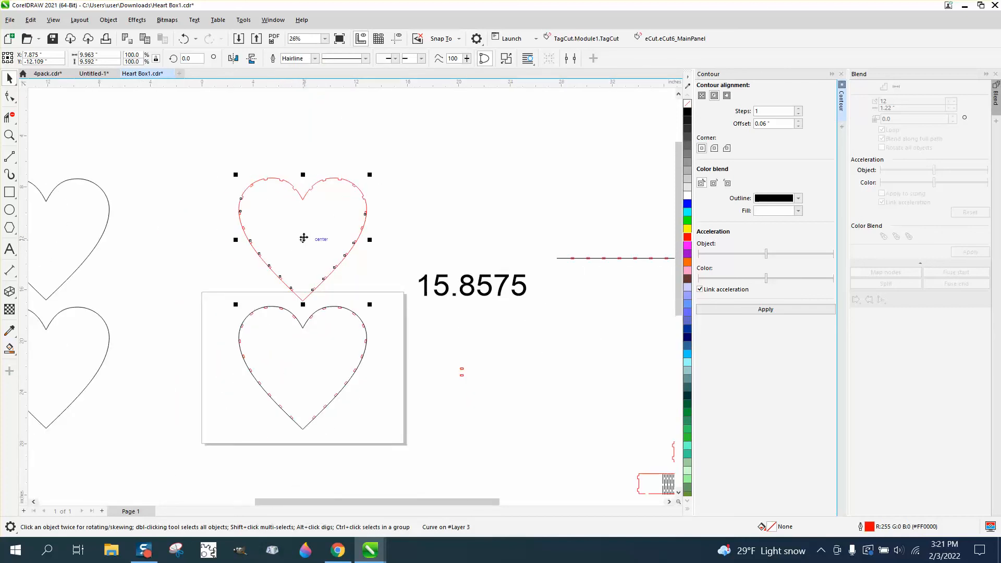
pyautogui.moveTo(304, 237); pyautogui.dragTo(281, 172)
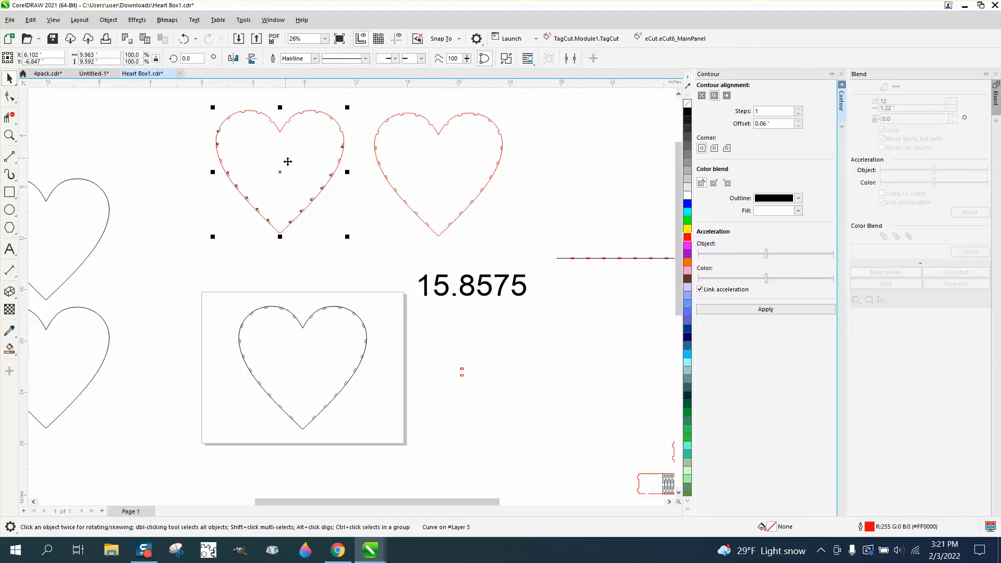
pyautogui.scroll(-1, 336, 264)
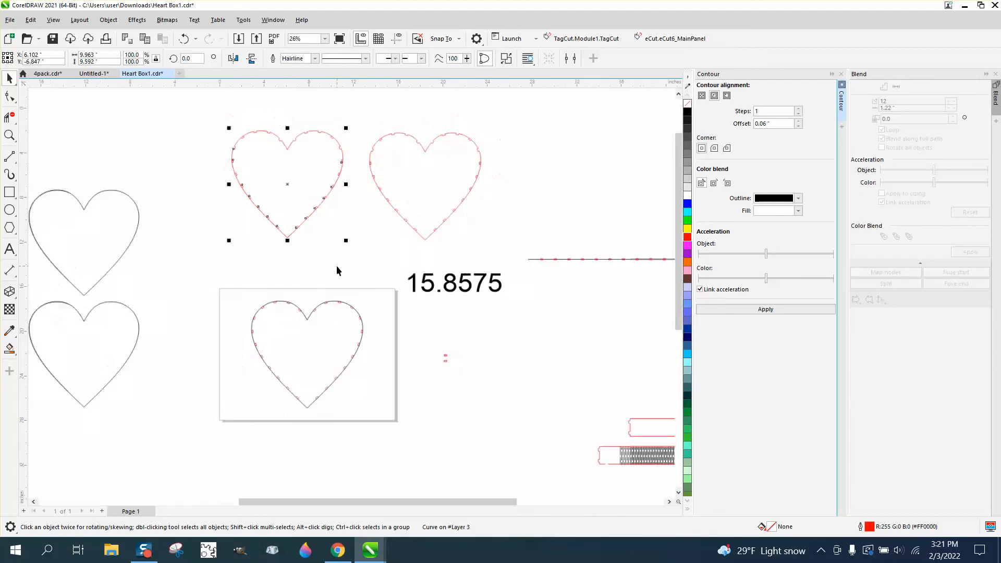
pyautogui.click(131, 241)
pyautogui.click(115, 305)
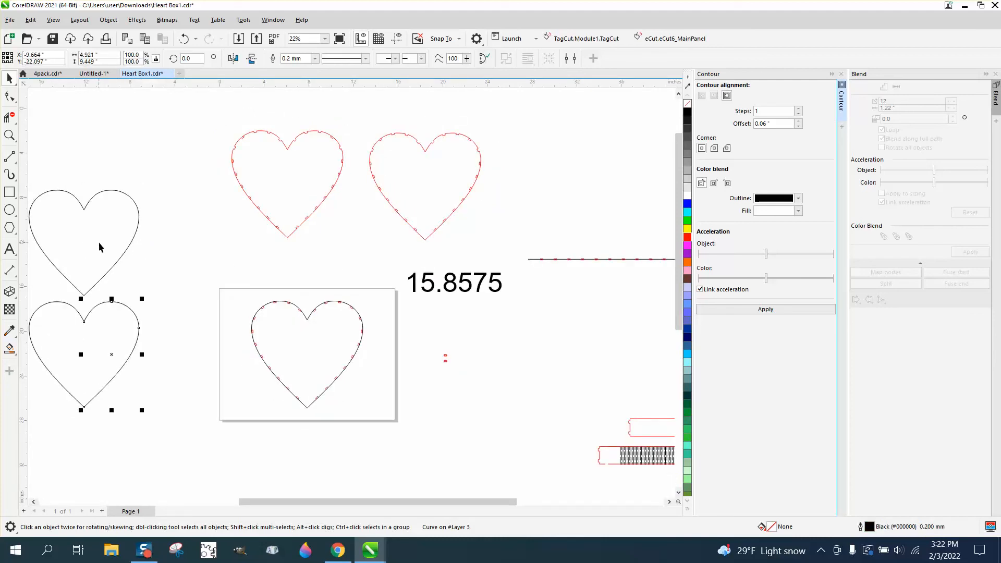
pyautogui.scroll(-1, 182, 250)
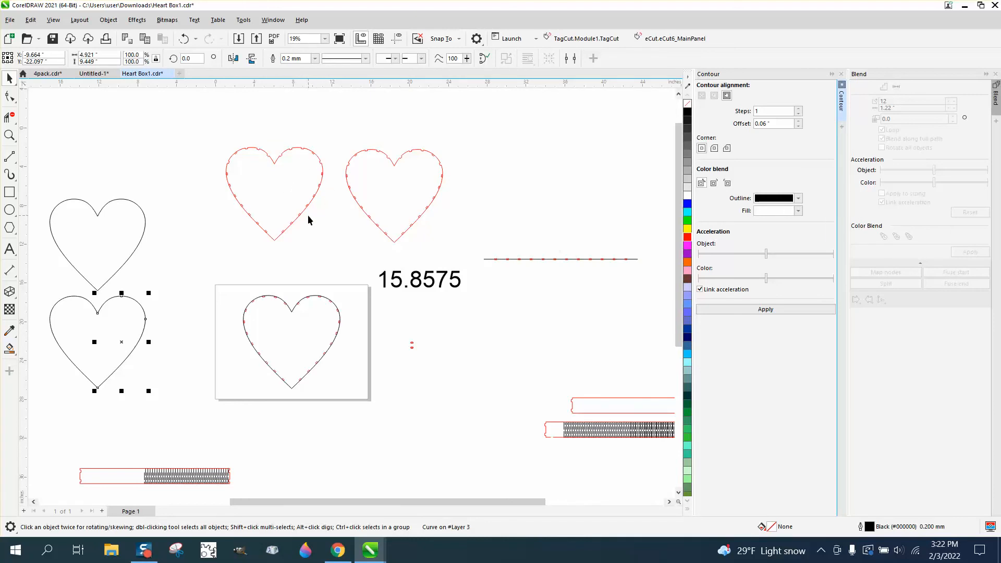
pyautogui.scroll(-1, 309, 198)
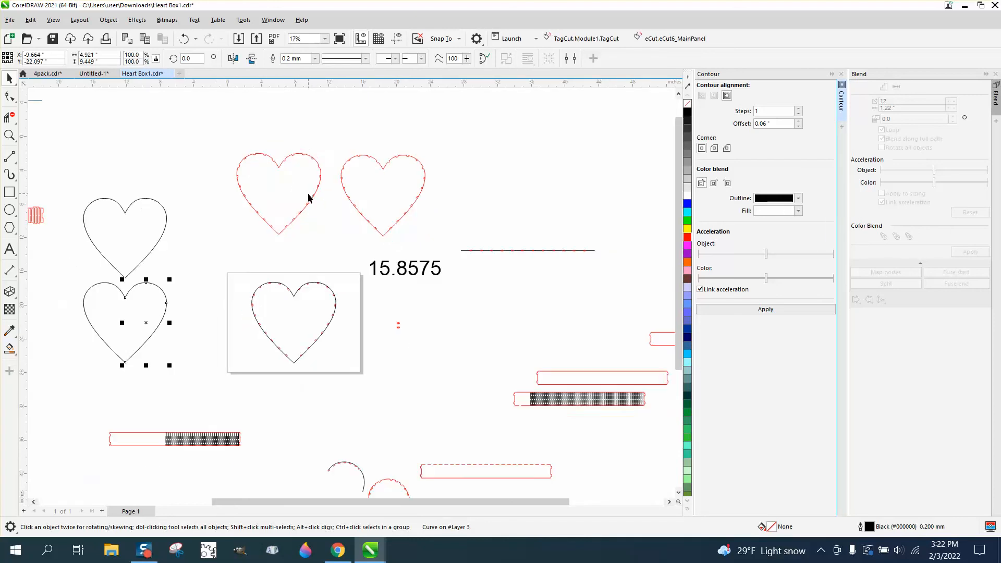
# Smart-fill the upper plain heart with black and move the filled shape 10 inches up
pyautogui.click(167, 223)
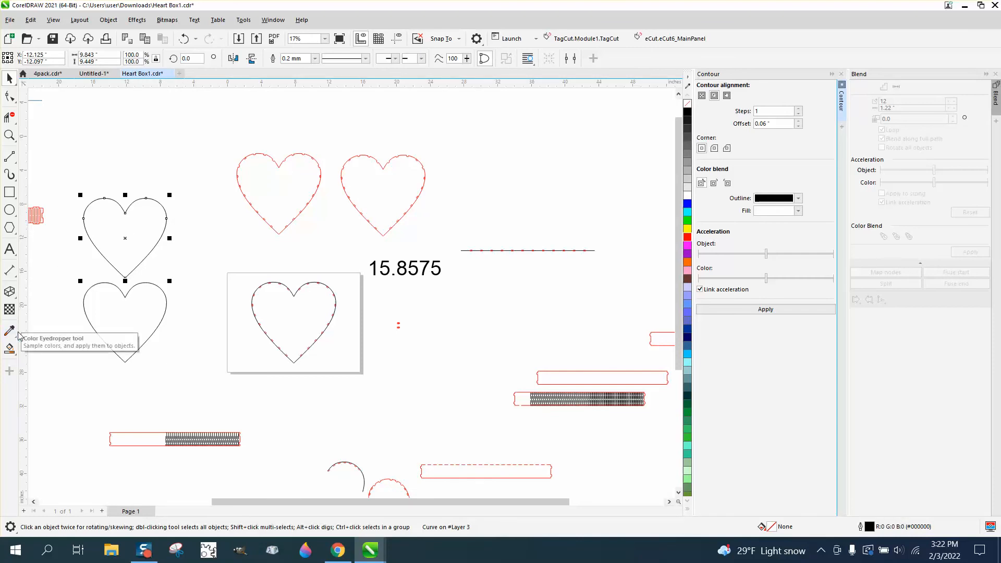
pyautogui.click(9, 349)
pyautogui.click(140, 249)
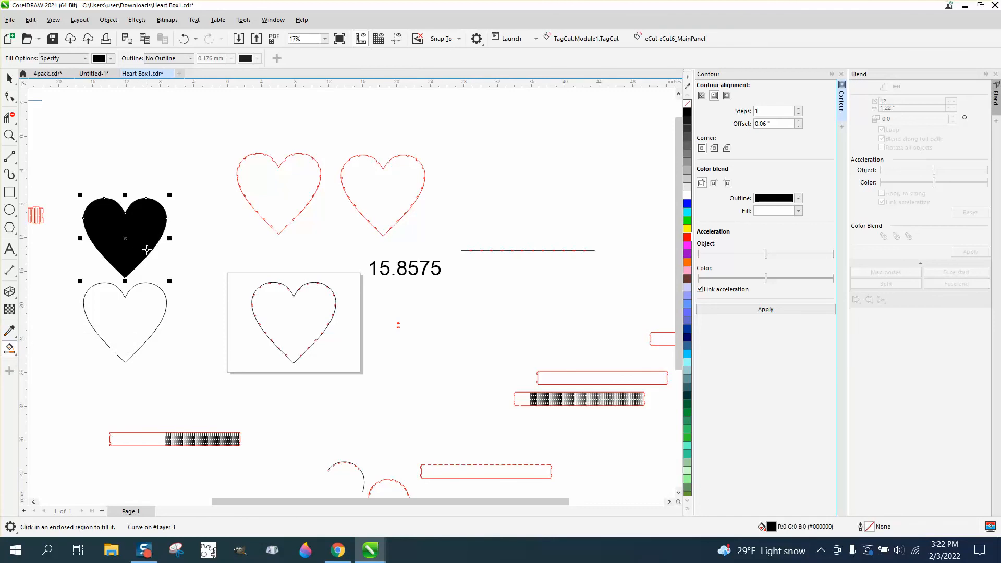
pyautogui.press('Up')
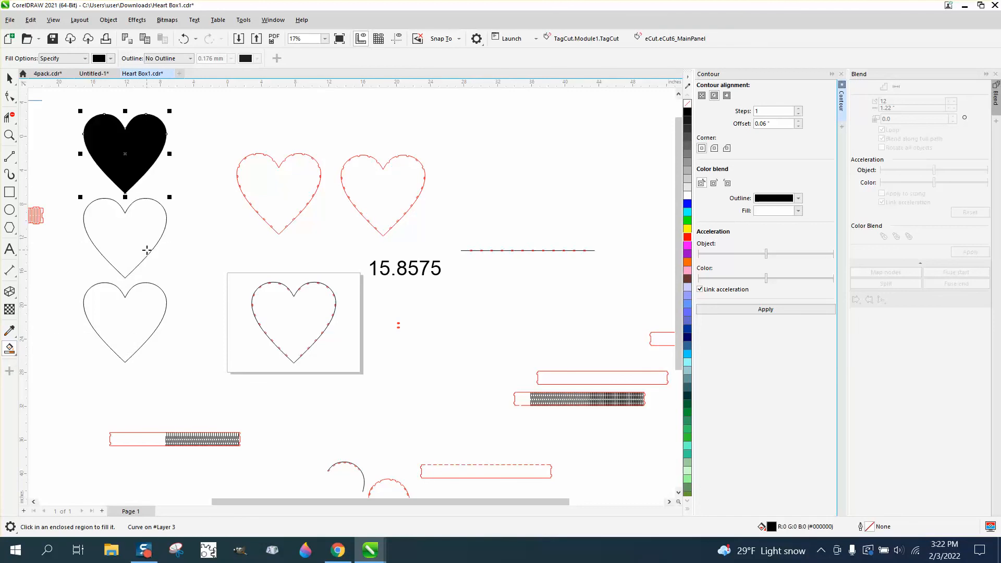
# Place the solid black heart centered over the nearer red notched heart and compare their edges
pyautogui.click(10, 78)
pyautogui.moveTo(146, 161); pyautogui.dragTo(279, 195)
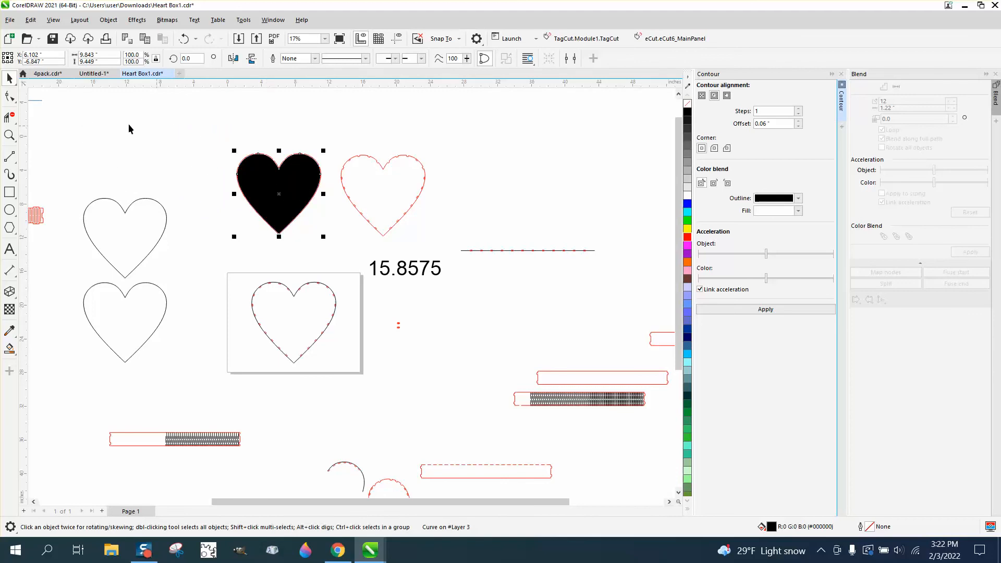
pyautogui.click(10, 135)
pyautogui.moveTo(235, 142); pyautogui.dragTo(387, 255)
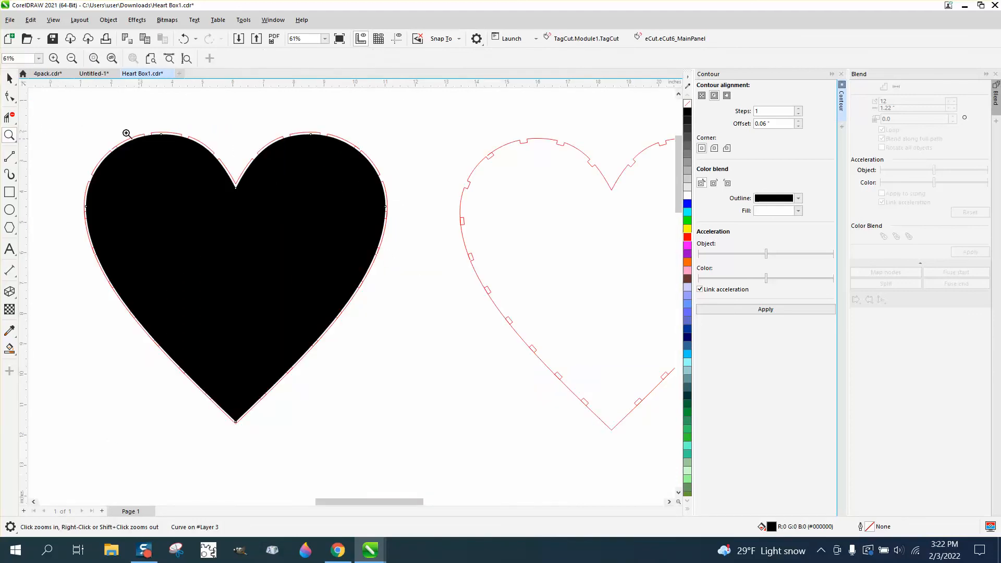
pyautogui.click(10, 78)
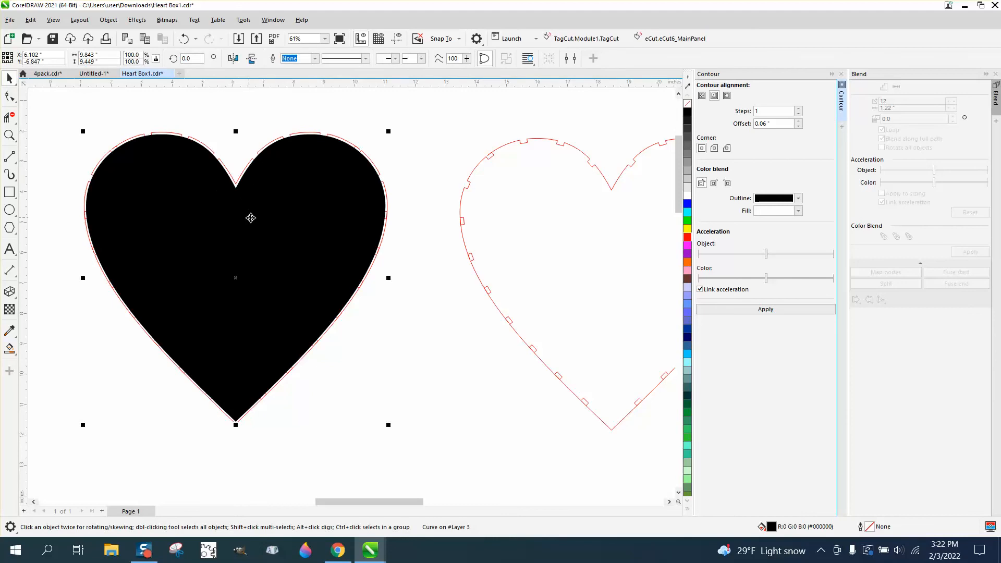
# Move the solid black heart off the notched heart into the empty area above and beside it
pyautogui.scroll(-2, 250, 217)
pyautogui.moveTo(244, 240); pyautogui.dragTo(145, 163)
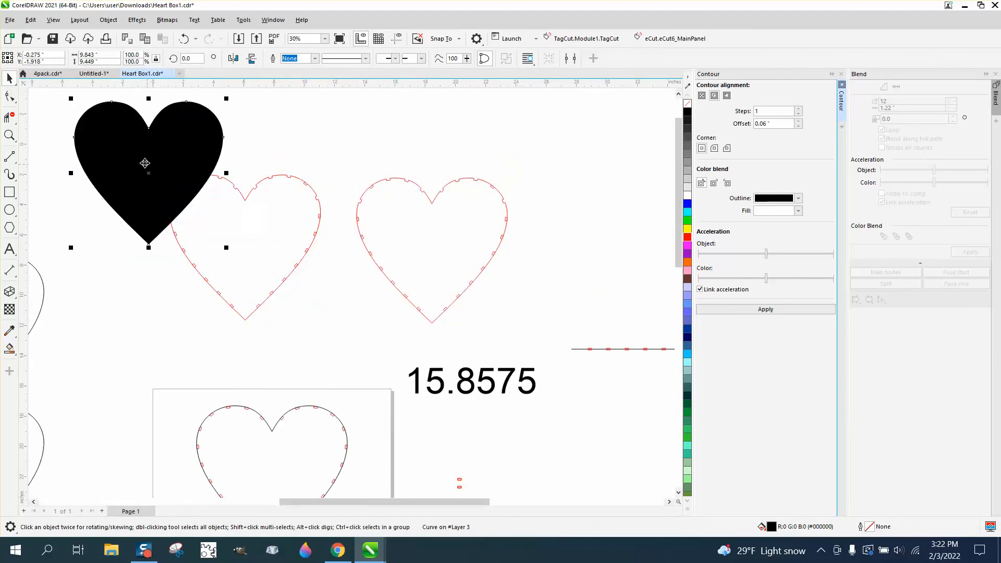
pyautogui.scroll(-1, 230, 212)
pyautogui.moveTo(196, 197); pyautogui.dragTo(163, 174)
# Delete the slots and the black heart outline from the page, and center a red notched heart on the page
pyautogui.click(237, 217)
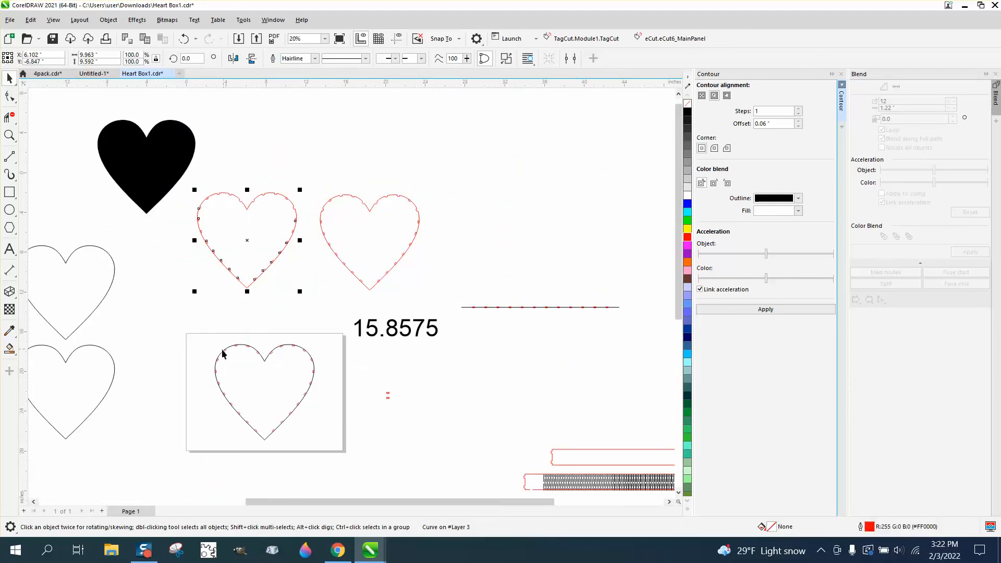
pyautogui.moveTo(197, 338); pyautogui.dragTo(339, 441)
pyautogui.click(252, 290)
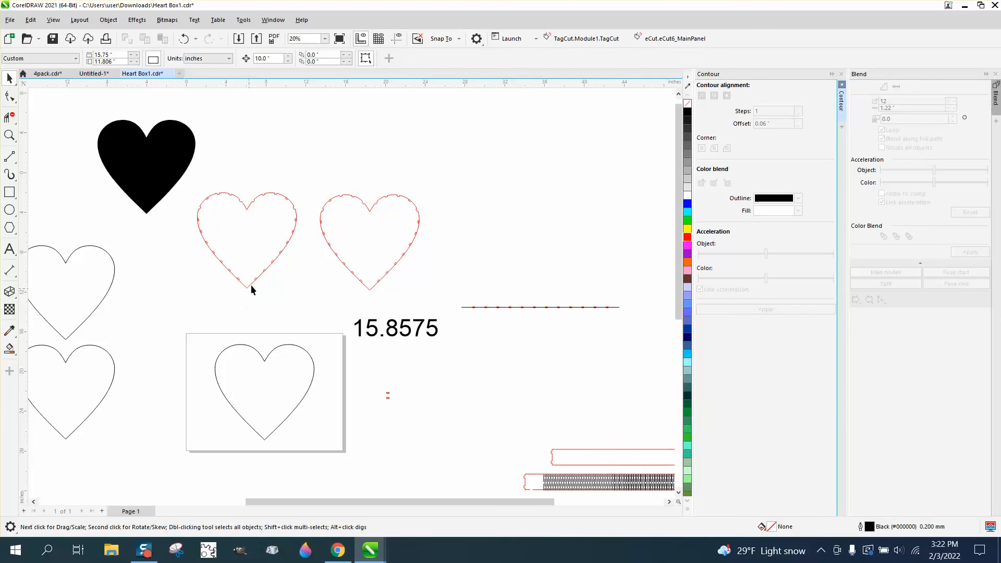
pyautogui.click(303, 396)
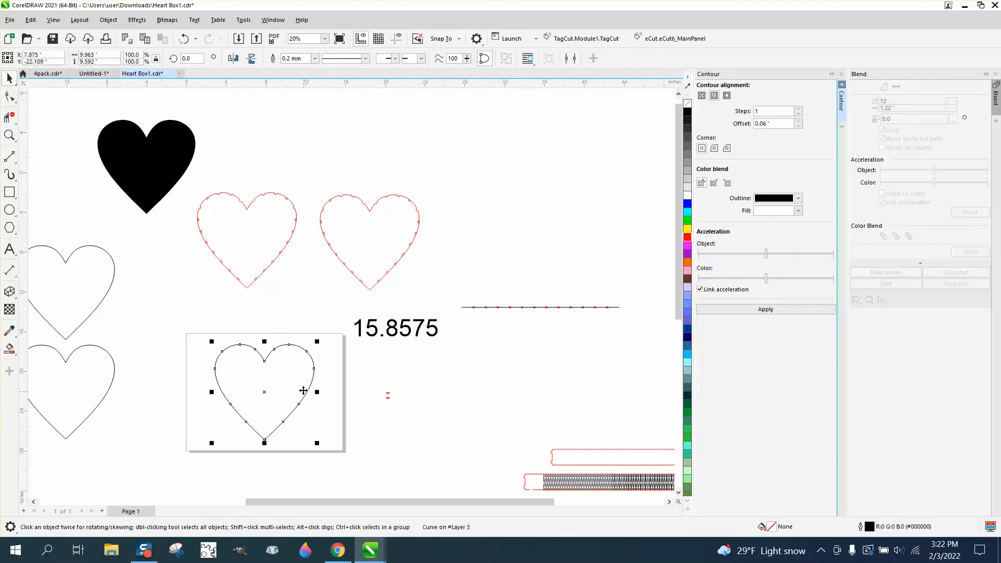
pyautogui.press('Delete')
pyautogui.click(265, 261)
pyautogui.hotkey('ctrl', 'z')
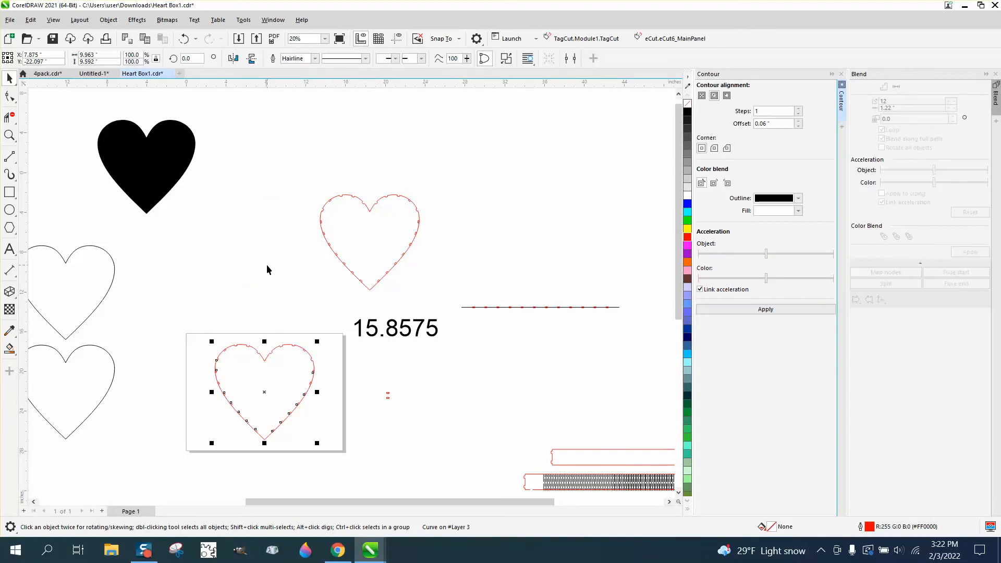
# Center the solid black heart over the notched heart on the page to compare their edges, and delete it
pyautogui.click(180, 183)
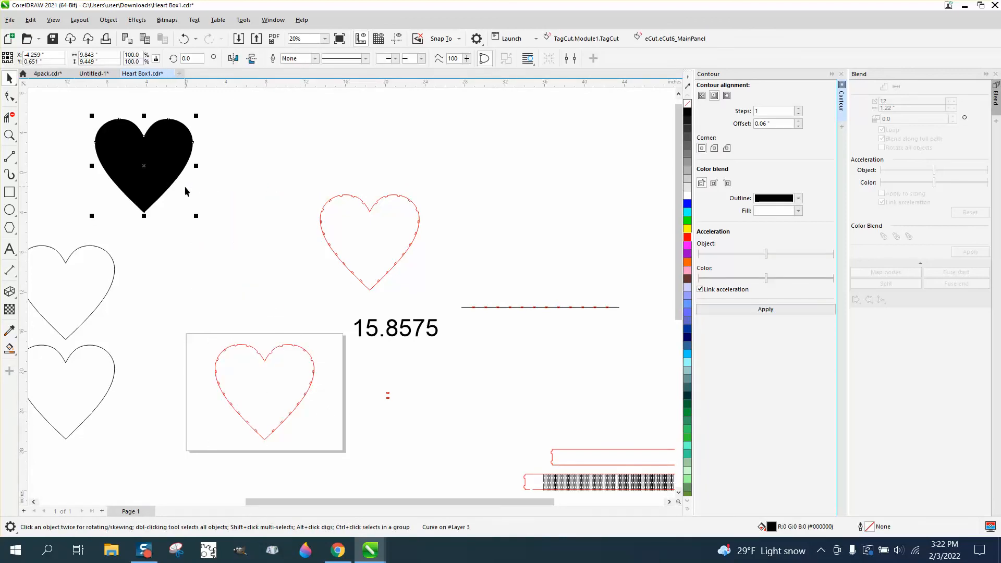
pyautogui.press('p')
pyautogui.click(9, 135)
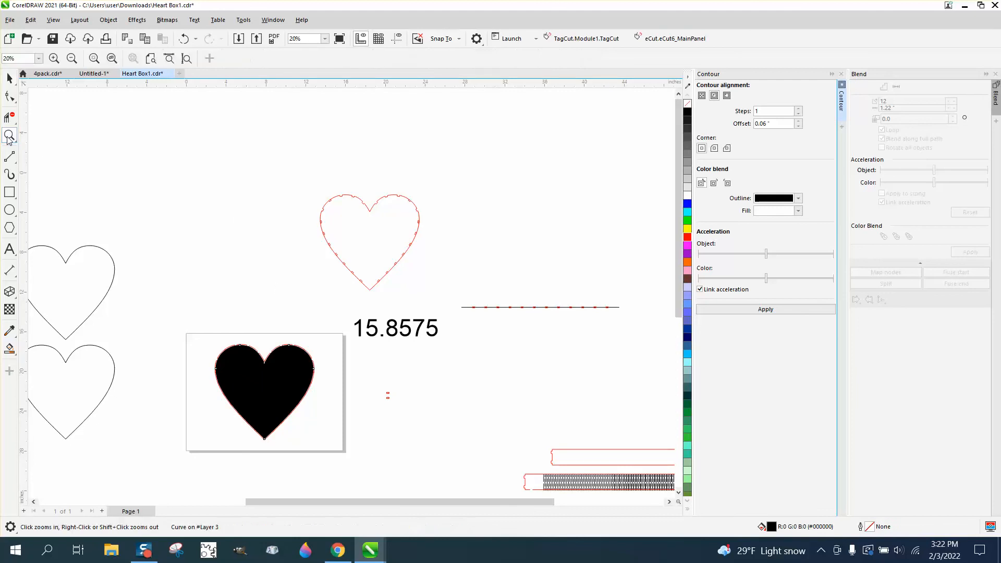
pyautogui.moveTo(201, 315); pyautogui.dragTo(397, 487)
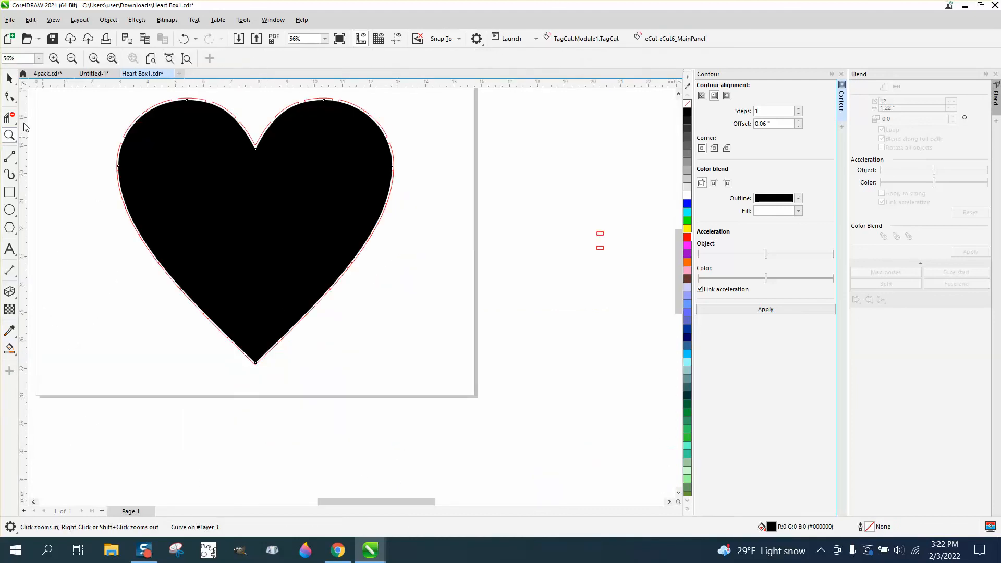
pyautogui.click(9, 78)
pyautogui.scroll(-3, 388, 338)
pyautogui.scroll(-1, 388, 338)
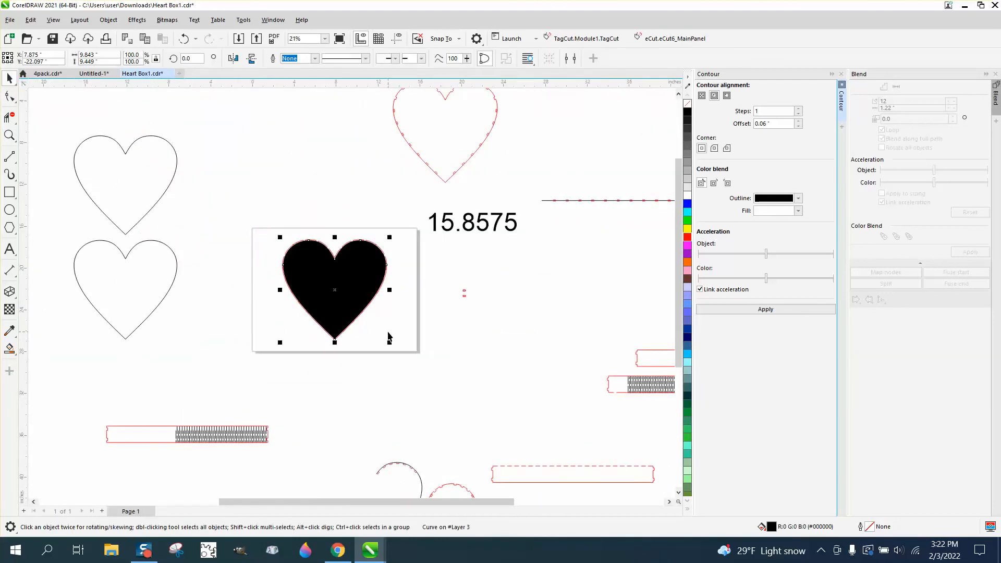
pyautogui.click(366, 329)
# Create a copy of the upper plain heart with Smart Fill, 10 inches to its right, with a black outline and no fill
pyautogui.click(175, 282)
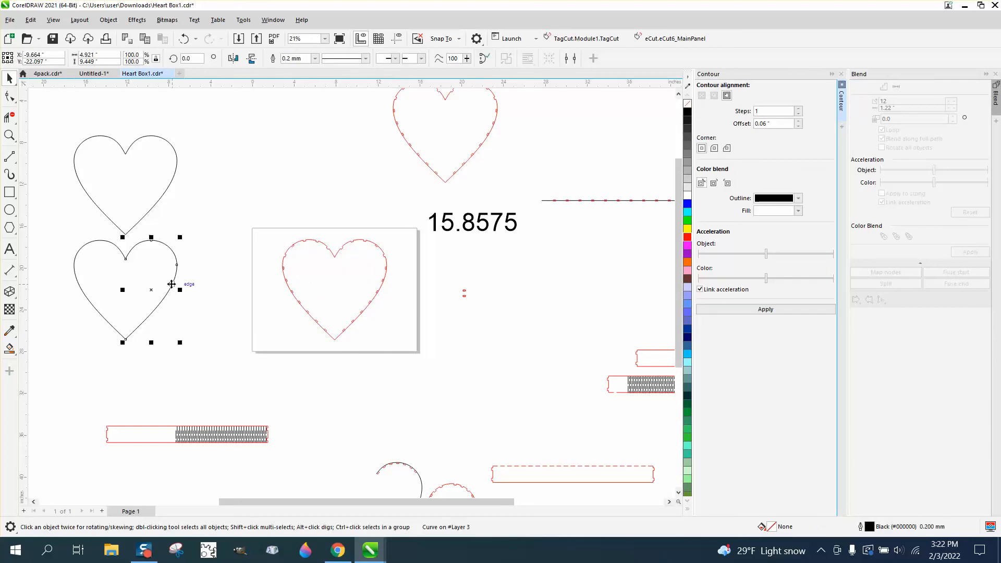
pyautogui.moveTo(47, 231); pyautogui.dragTo(227, 361)
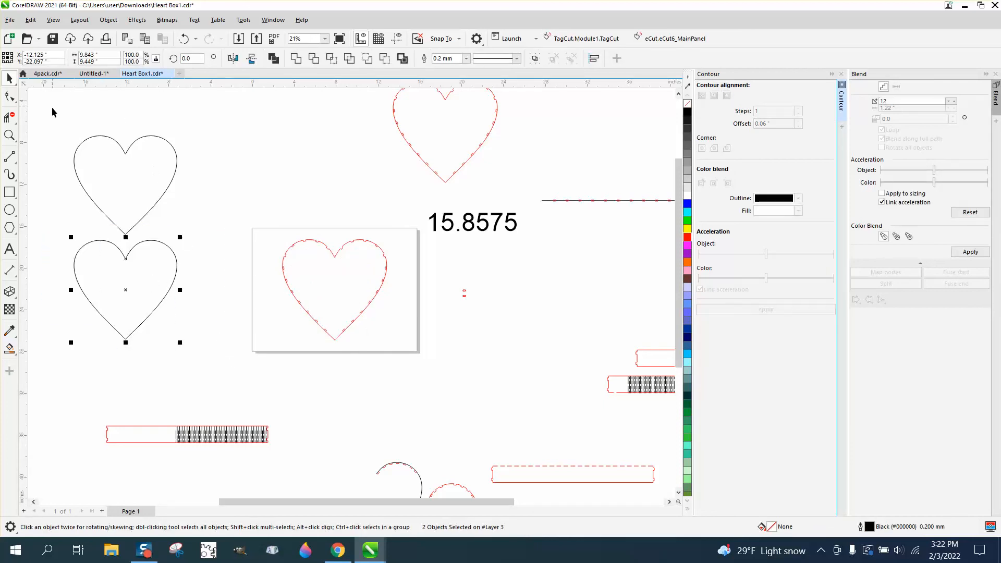
pyautogui.moveTo(52, 109); pyautogui.dragTo(232, 252)
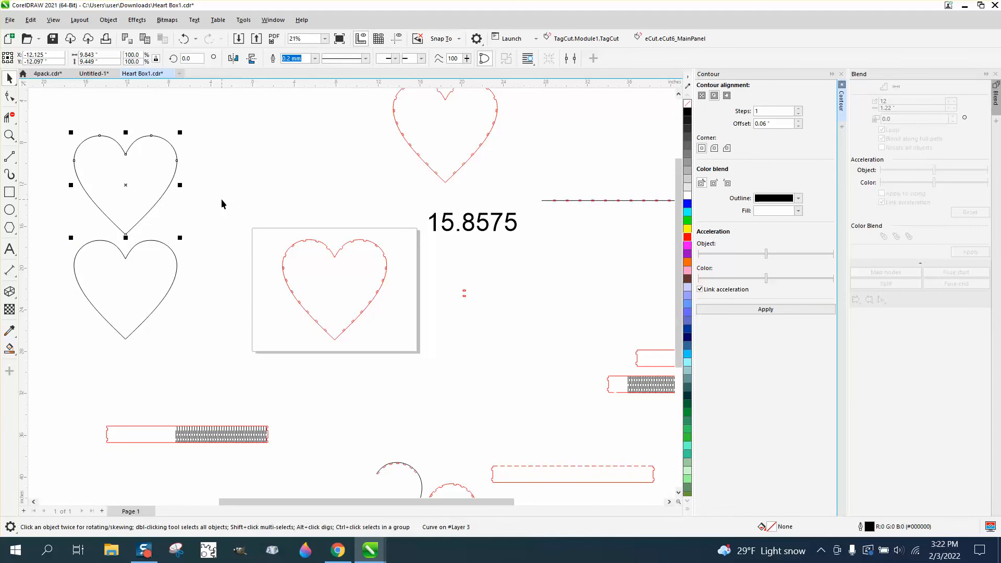
pyautogui.scroll(-1, 224, 198)
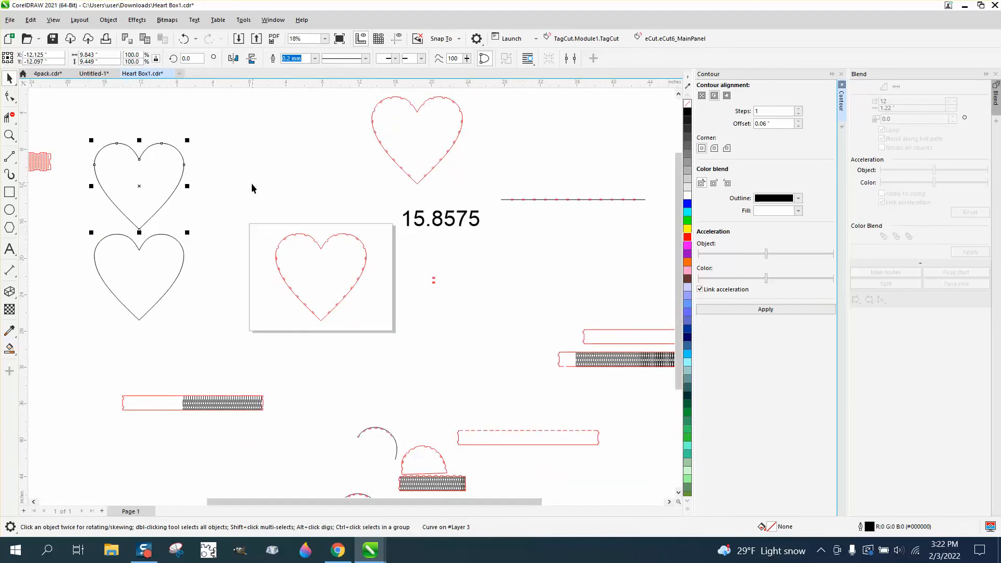
pyautogui.click(9, 349)
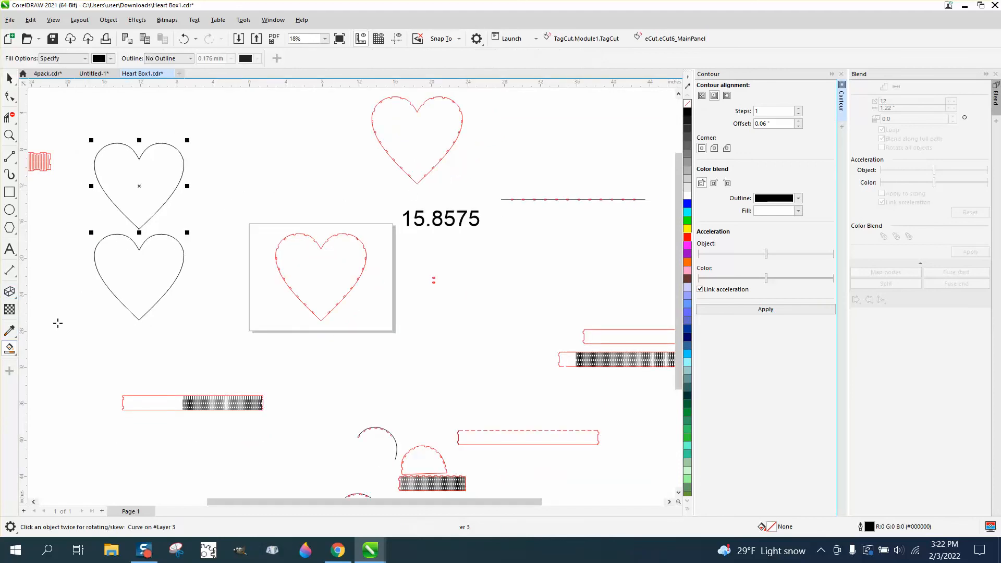
pyautogui.click(157, 194)
pyautogui.press('Right')
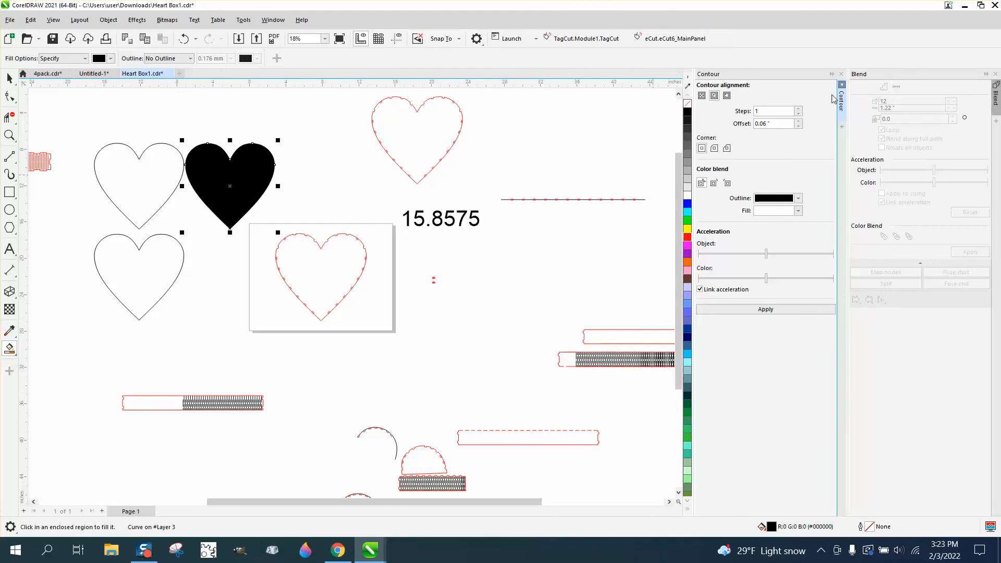
pyautogui.click(687, 104)
pyautogui.rightClick(688, 112)
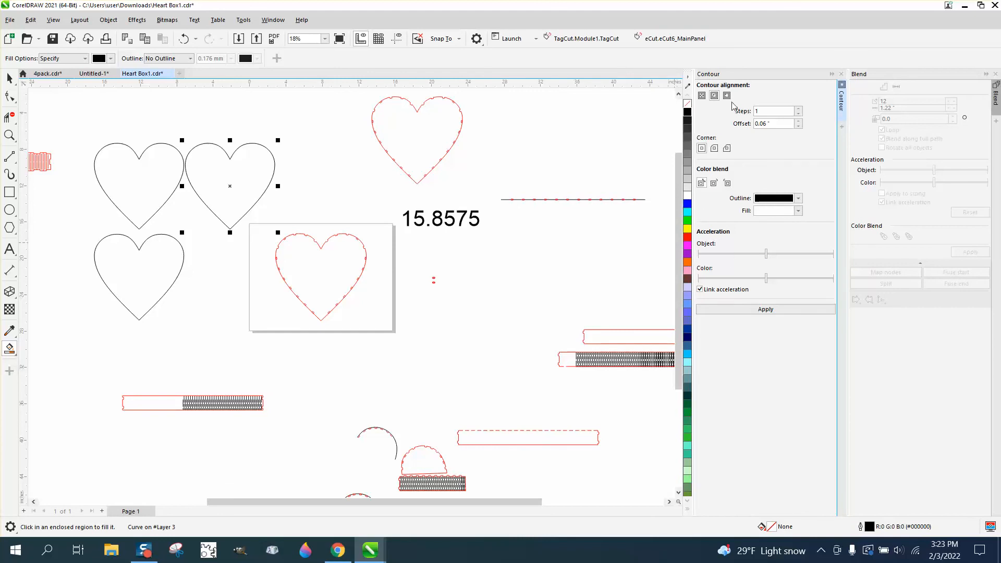
# Apply a one-step outside contour with a 0.06-inch offset to the copied heart and break the contour apart
pyautogui.click(766, 312)
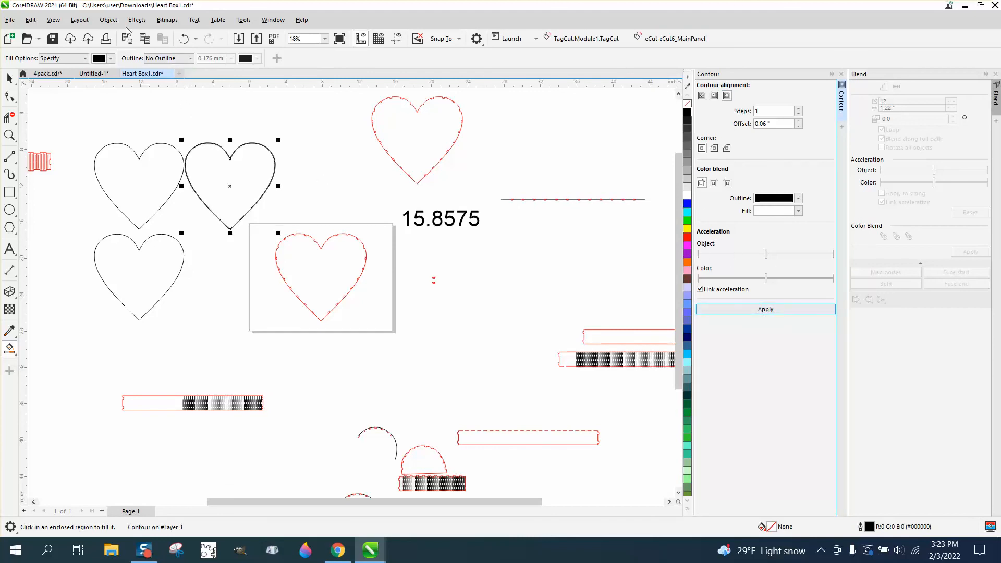
pyautogui.click(109, 20)
pyautogui.click(161, 376)
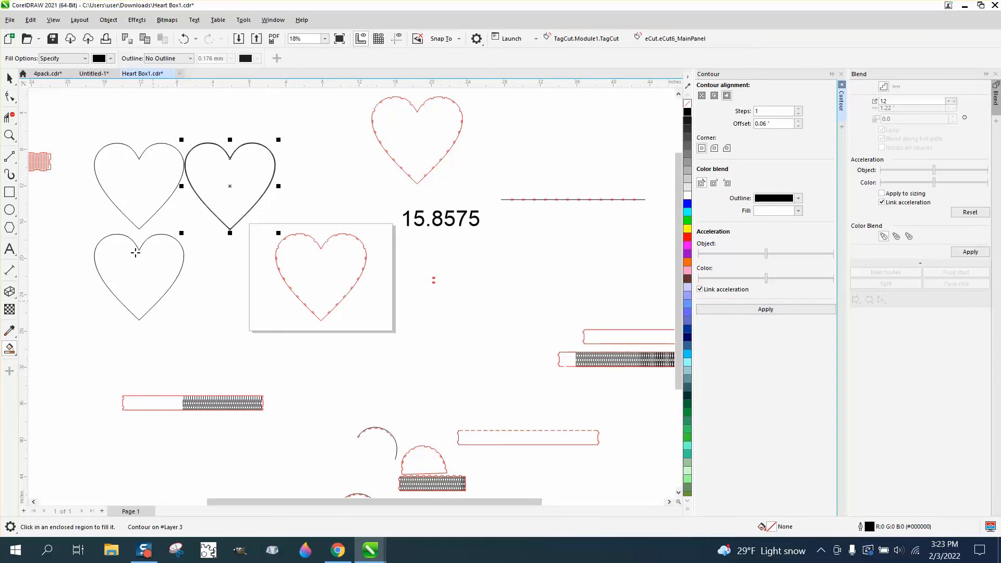
# Move the inner heart back onto the original outline and place the outer contour heart over the page's notched heart to compare their edges
pyautogui.click(232, 175)
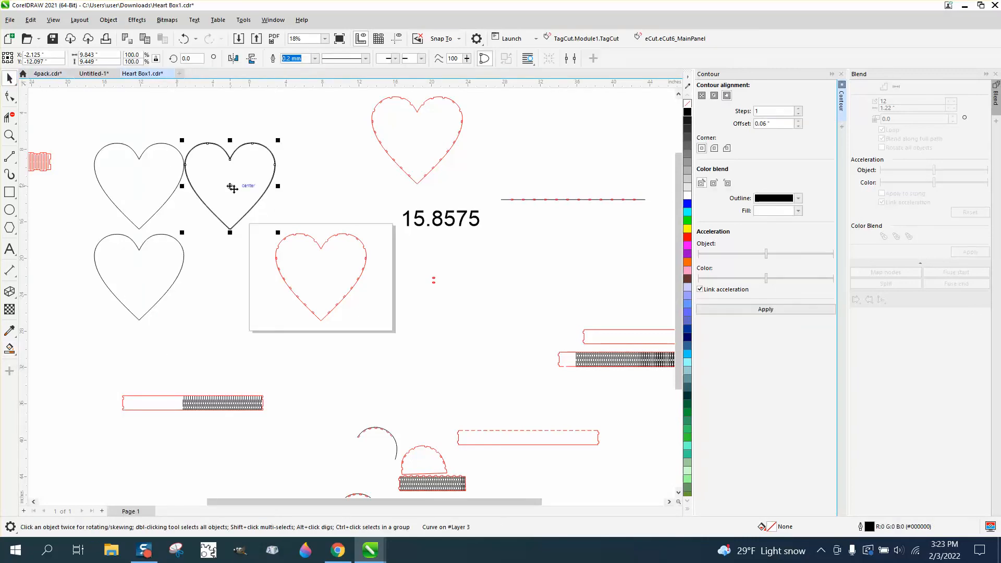
pyautogui.click(254, 194)
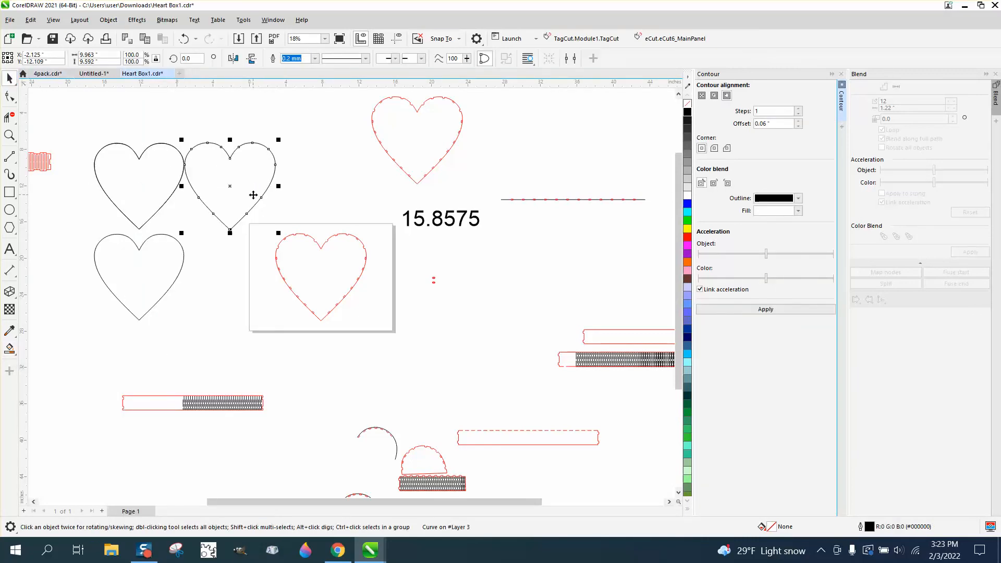
pyautogui.press('c')
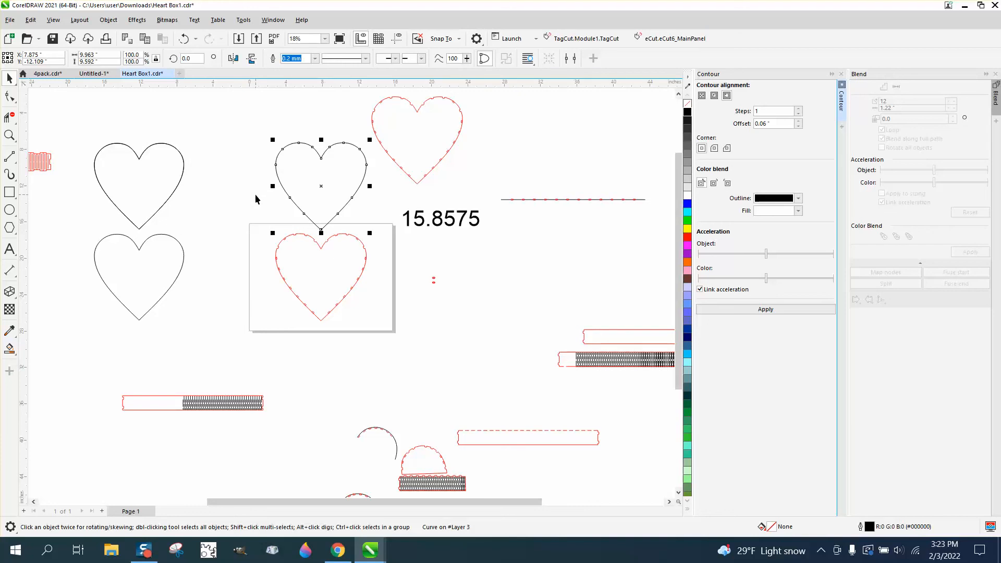
pyautogui.press('e')
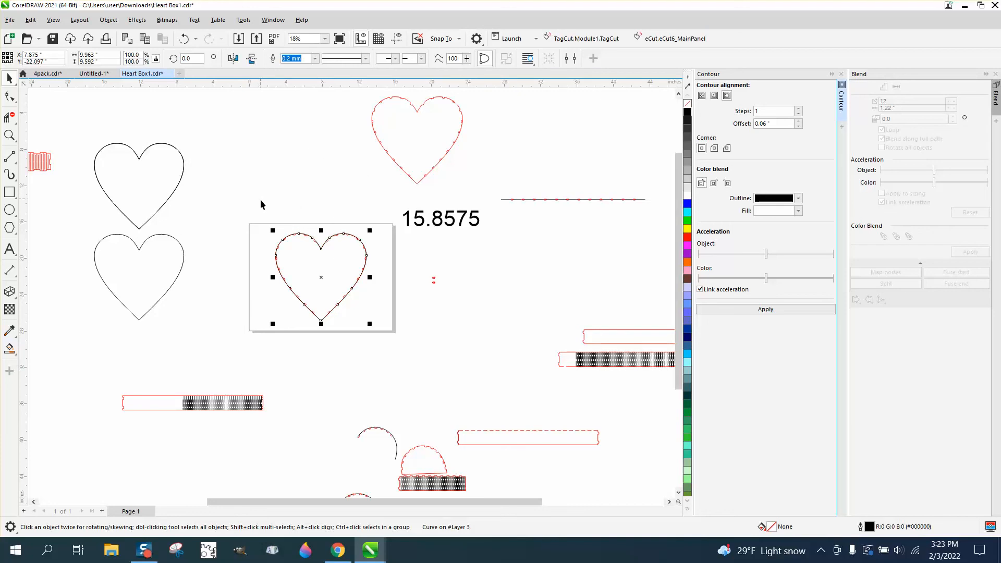
pyautogui.click(9, 135)
pyautogui.moveTo(286, 218); pyautogui.dragTo(421, 317)
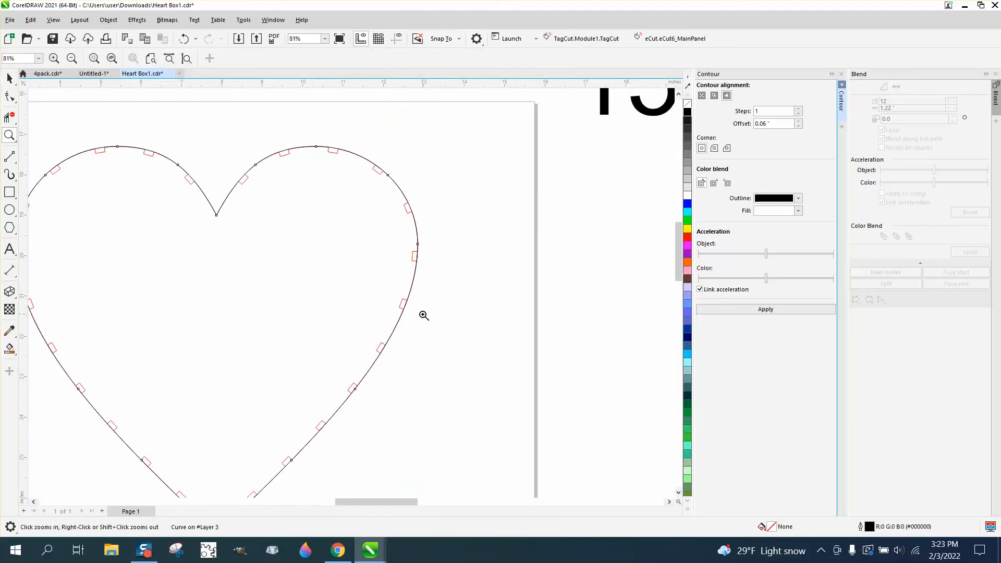
pyautogui.scroll(-1, 427, 311)
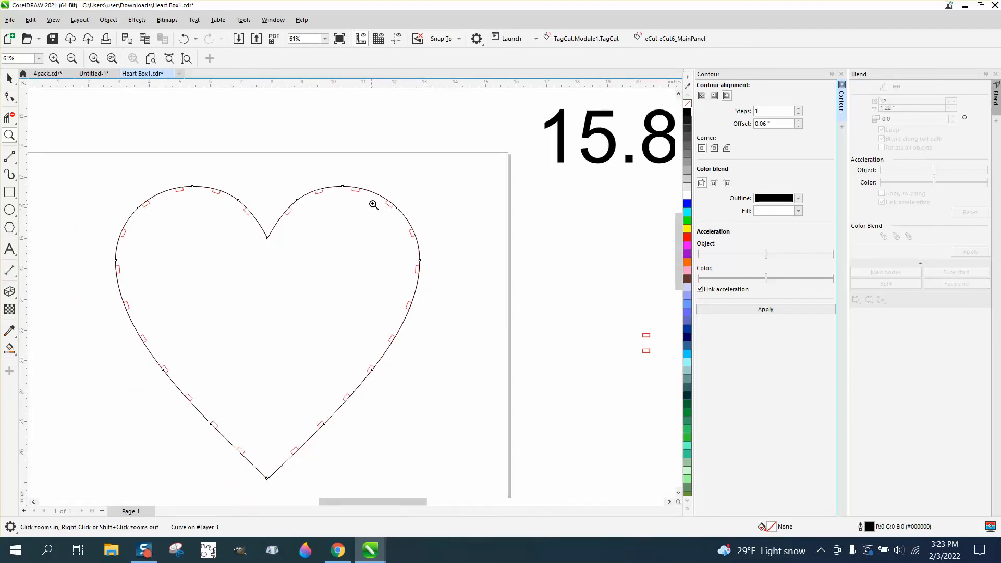
pyautogui.scroll(-1, 376, 195)
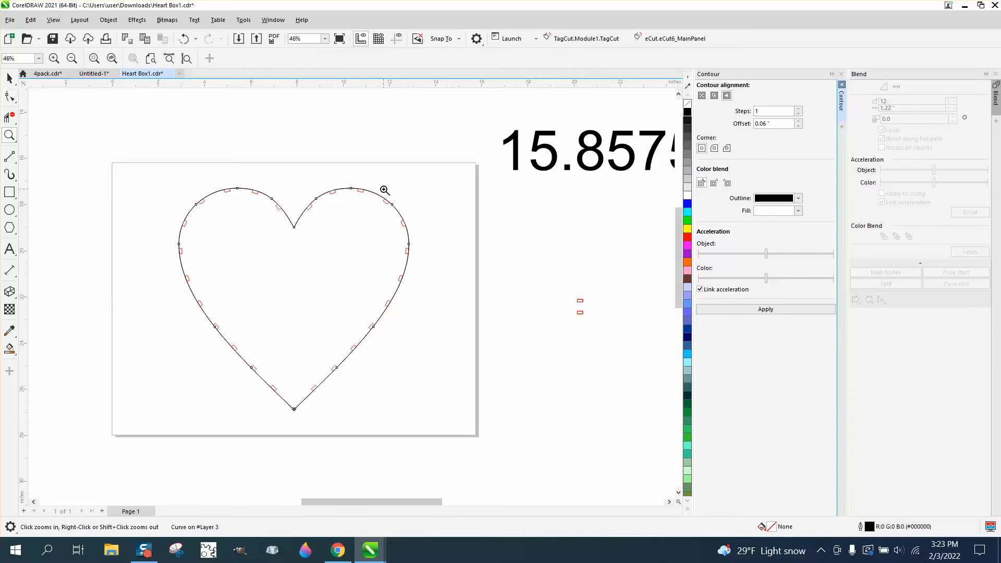
pyautogui.scroll(-3, 380, 202)
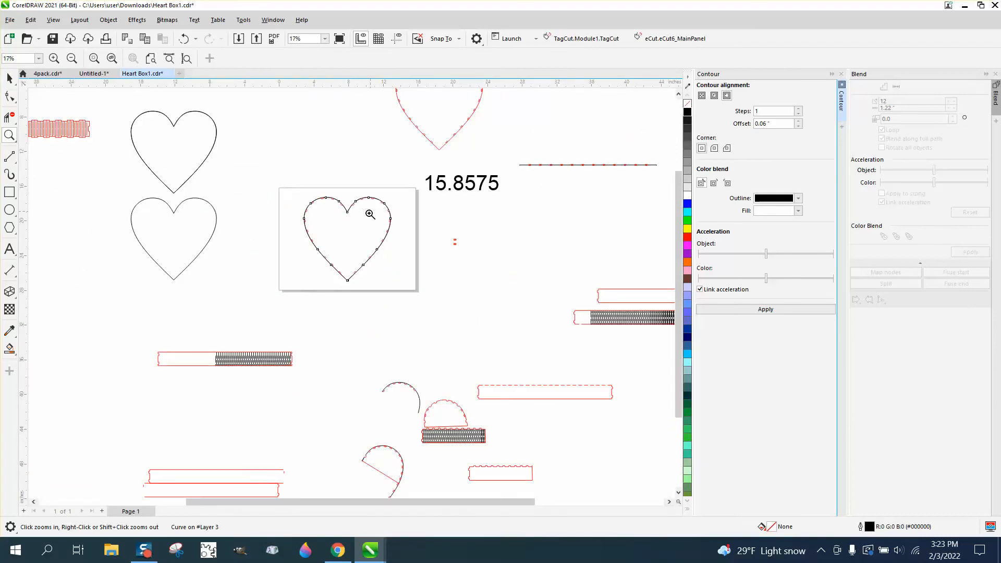
# Move the enlarged heart off the notched heart into the space above it and apply a one-step inside contour with a 0.25-inch offset
pyautogui.click(10, 78)
pyautogui.click(317, 202)
pyautogui.moveTo(317, 201); pyautogui.dragTo(316, 158)
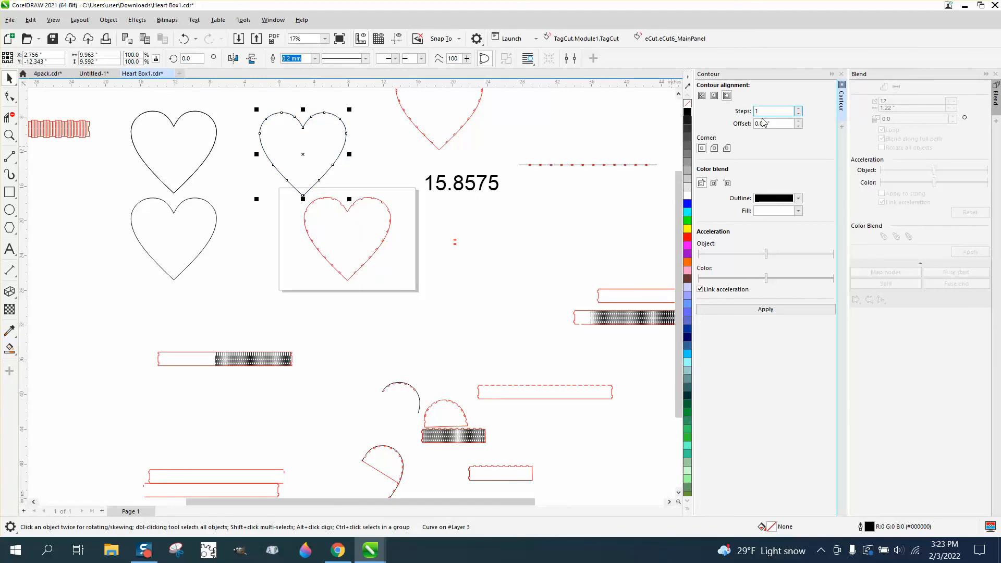
pyautogui.click(713, 95)
pyautogui.moveTo(787, 131); pyautogui.dragTo(741, 126)
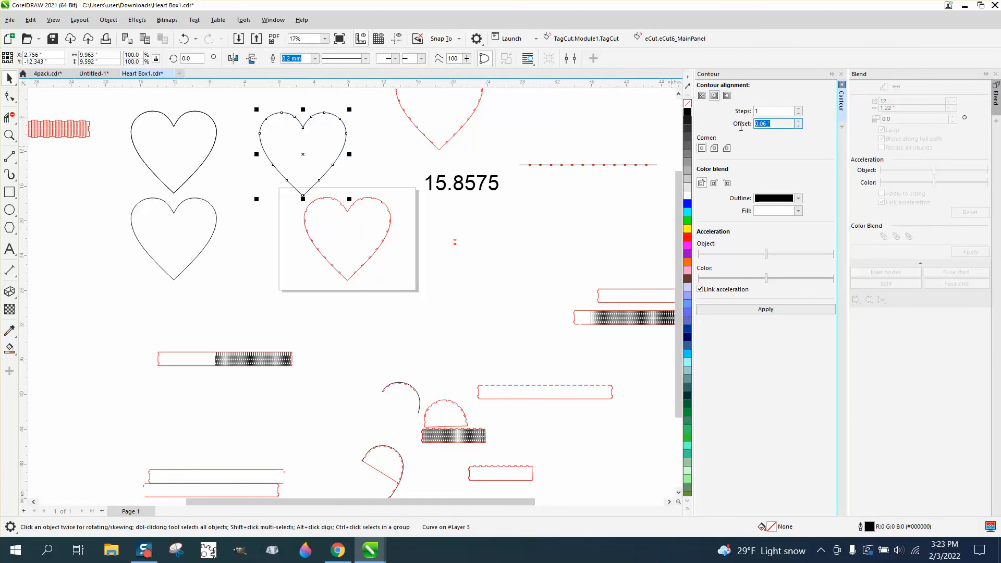
pyautogui.write('.25')
pyautogui.click(771, 311)
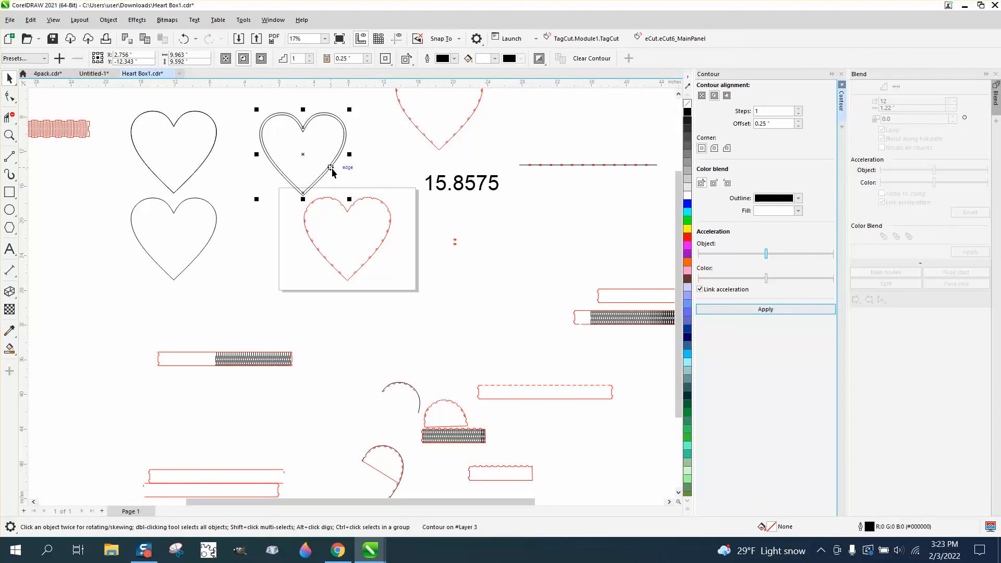
# Center the contoured heart on the page over the notched heart and examine the inner line's clearance from the notches
pyautogui.press('p')
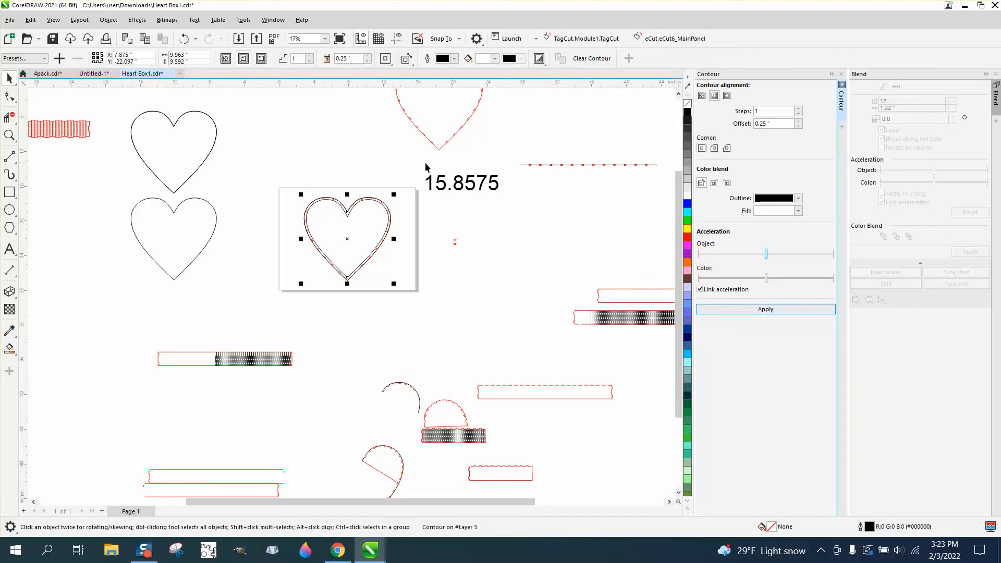
pyautogui.click(10, 135)
pyautogui.moveTo(303, 185); pyautogui.dragTo(464, 289)
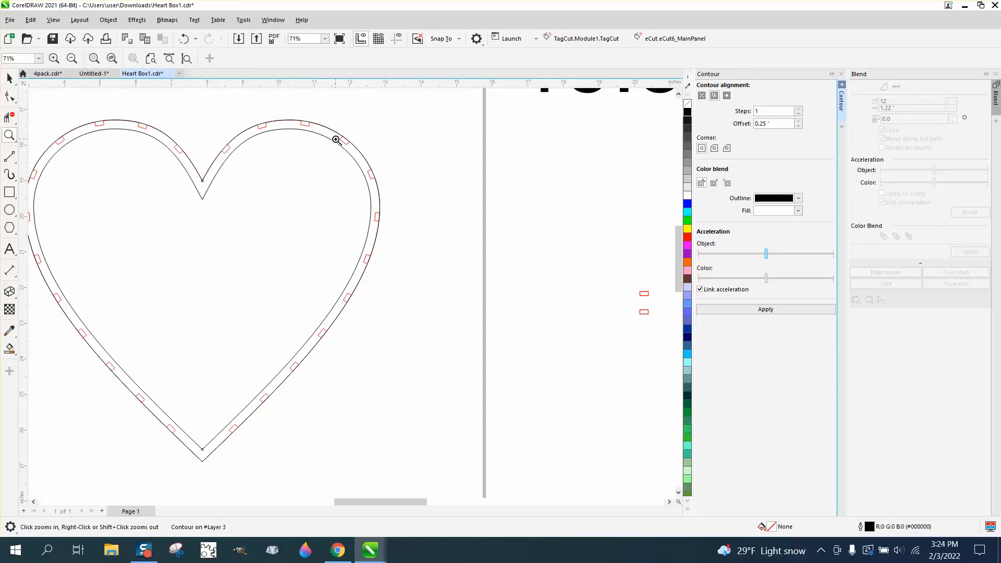
pyautogui.scroll(-3, 337, 140)
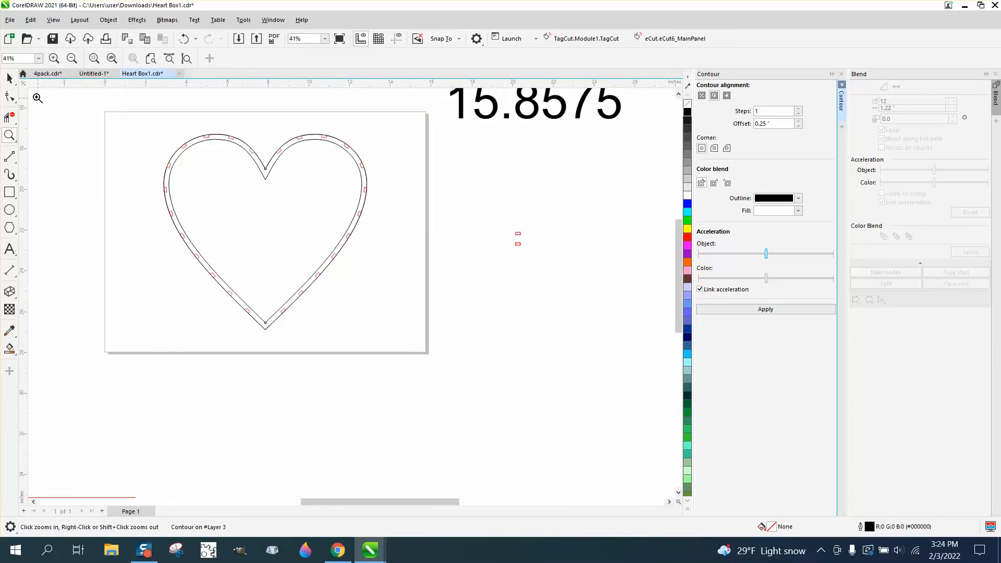
# Move the contoured heart off the page into the empty area beside the notched heart
pyautogui.click(9, 78)
pyautogui.scroll(-2, 399, 226)
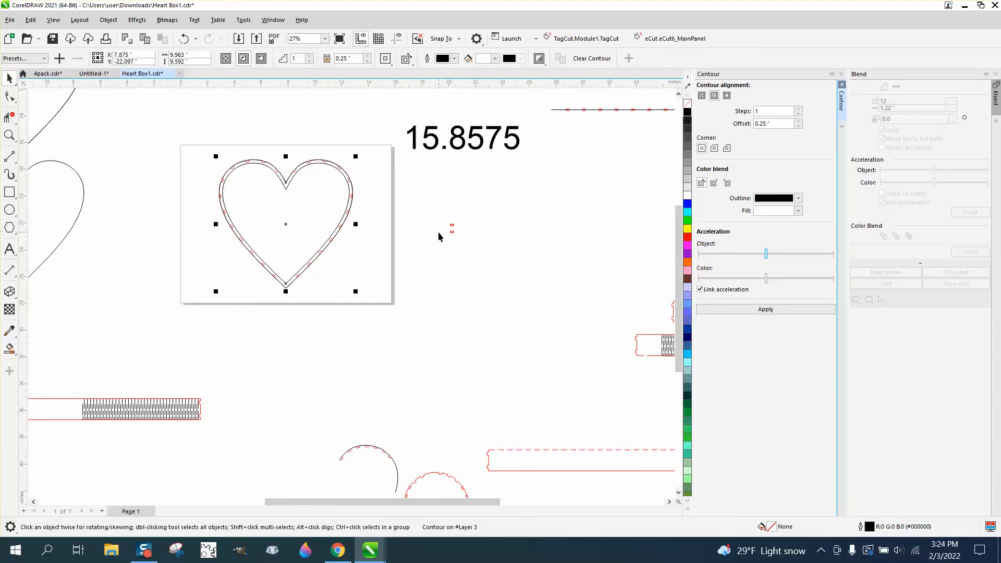
pyautogui.scroll(-1, 438, 234)
pyautogui.moveTo(330, 223); pyautogui.dragTo(518, 259)
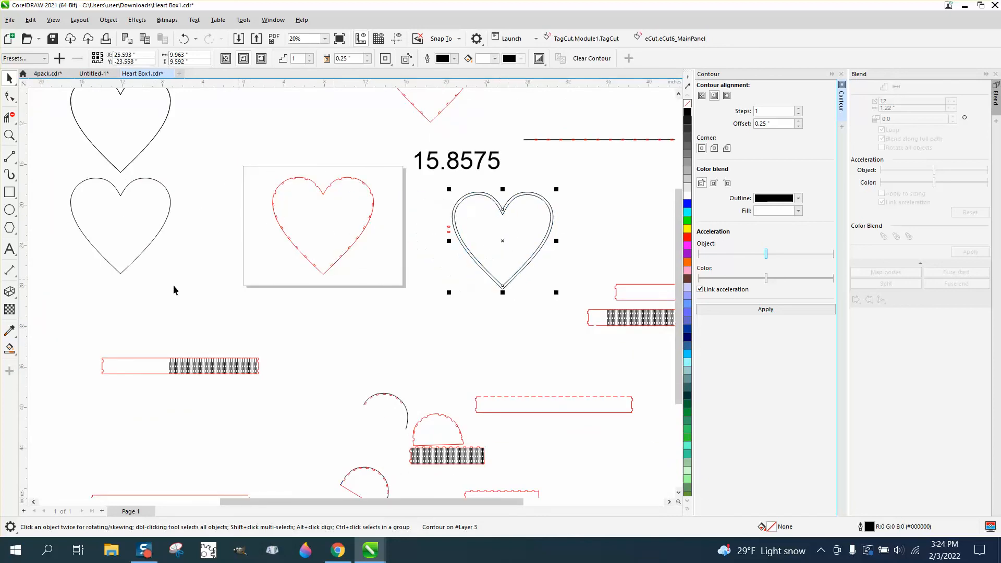
# Create a separate heart from the inner contour with Smart Fill, move it just below the page, and give it a black outline without fill
pyautogui.click(7, 349)
pyautogui.click(493, 264)
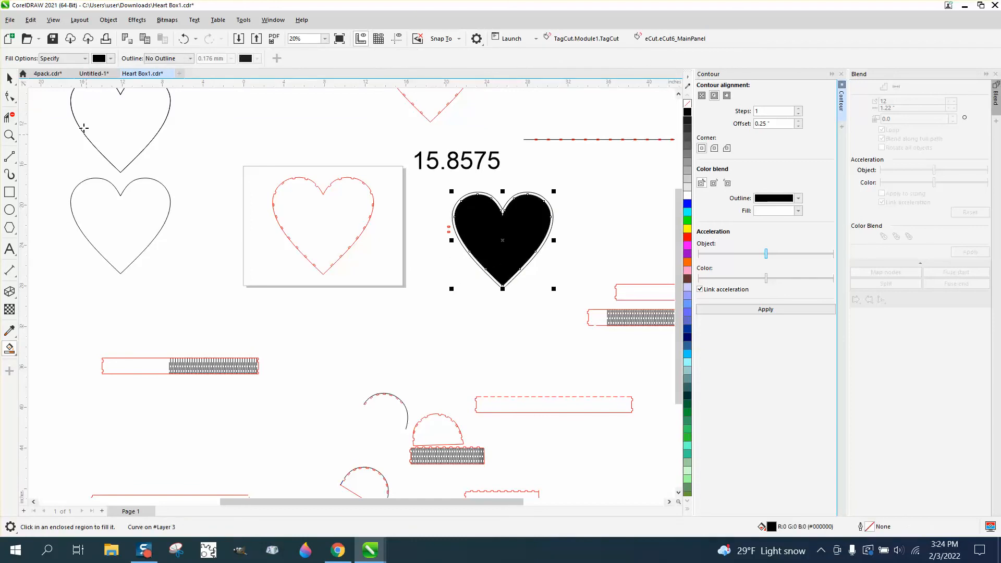
pyautogui.click(9, 78)
pyautogui.moveTo(505, 242); pyautogui.dragTo(378, 334)
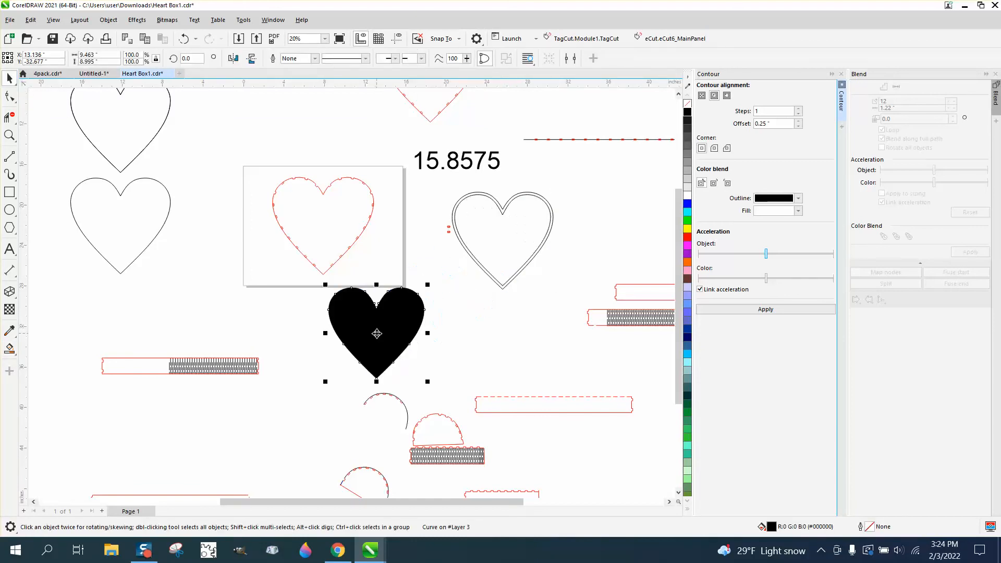
pyautogui.click(687, 103)
pyautogui.rightClick(687, 111)
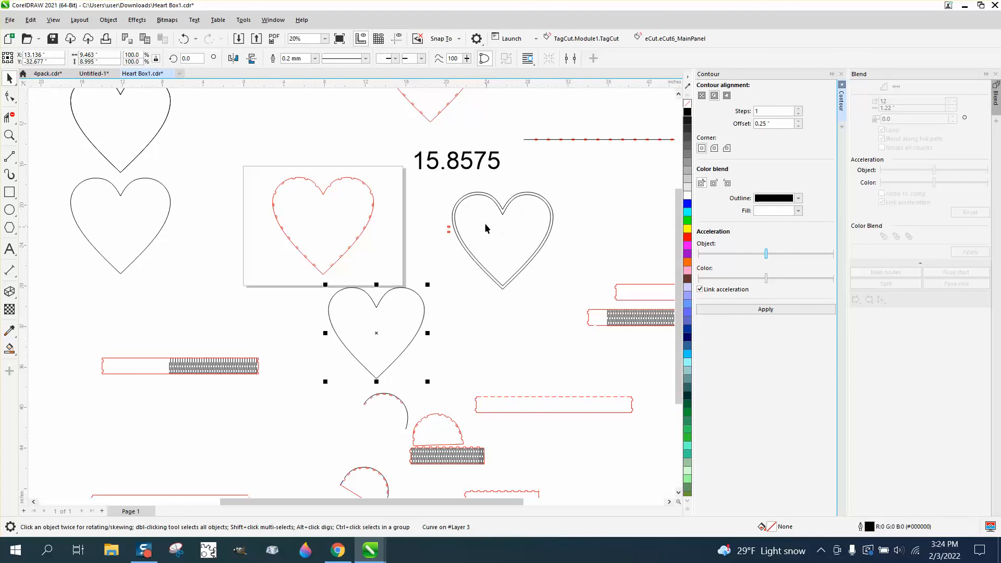
# Center the separate inner heart and the contoured heart on the page over the notched heart and examine how the pieces nest
pyautogui.click(380, 327)
pyautogui.moveTo(380, 327); pyautogui.dragTo(328, 220)
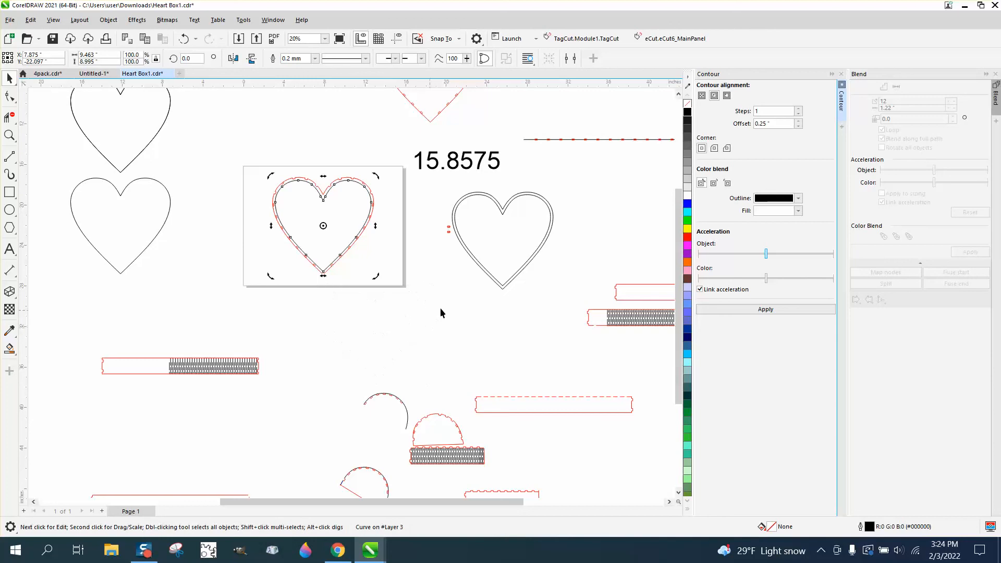
pyautogui.click(499, 261)
pyautogui.press('p')
pyautogui.click(10, 135)
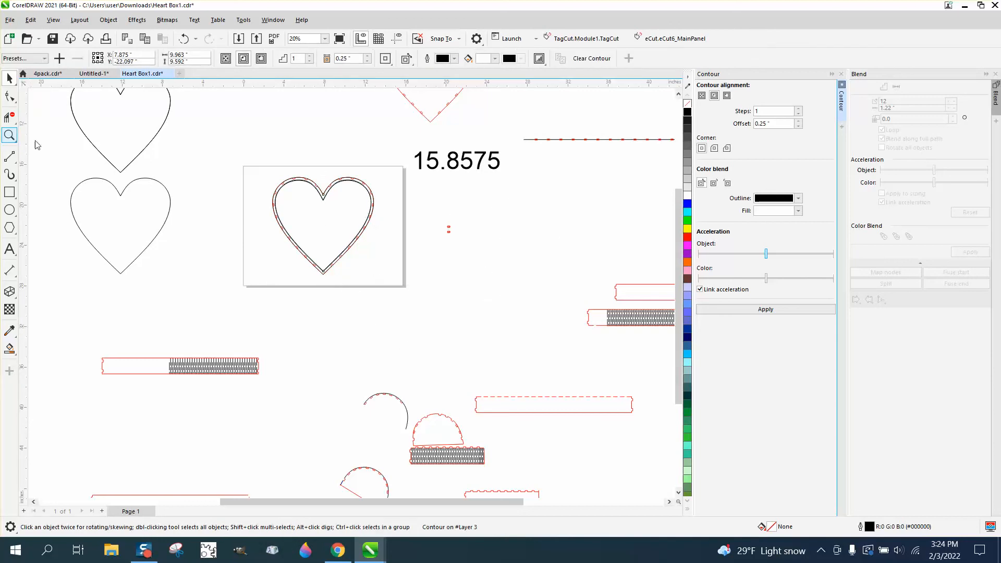
pyautogui.moveTo(268, 168); pyautogui.dragTo(391, 272)
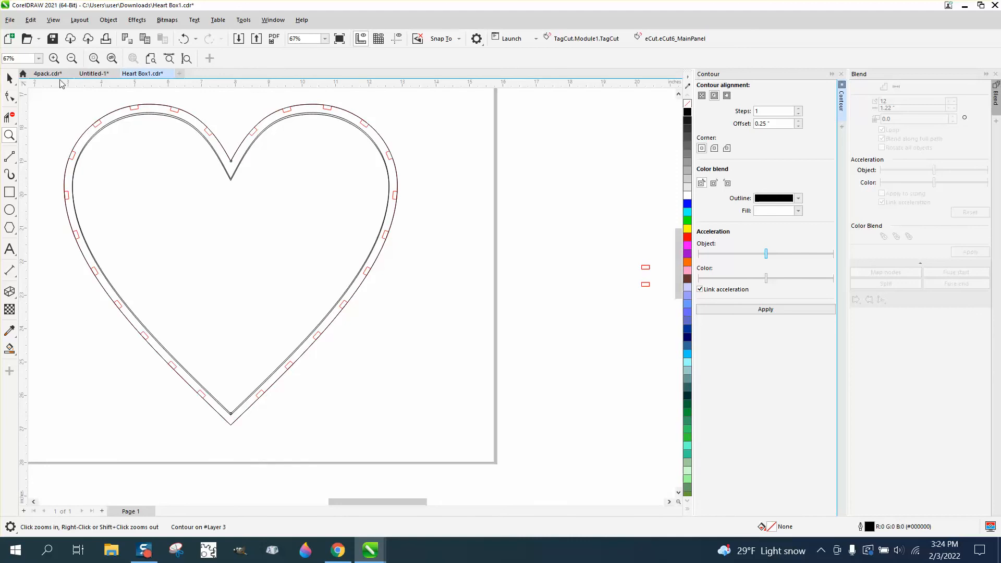
# Pull the separate inner heart and the contoured double heart away from the notched heart in opposite directions to show the individual pieces
pyautogui.doubleClick(9, 78)
pyautogui.moveTo(210, 225); pyautogui.dragTo(321, 230)
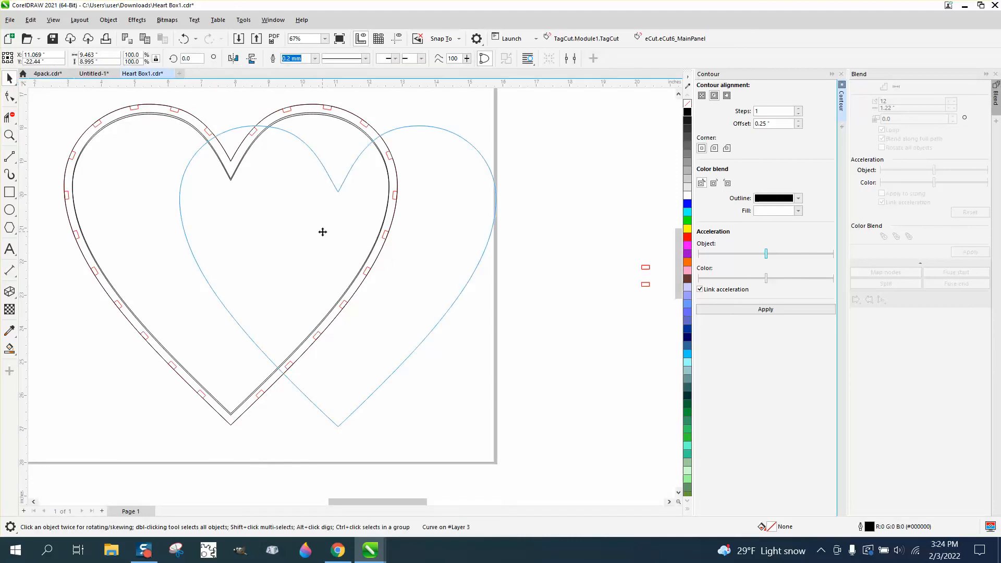
pyautogui.moveTo(270, 248); pyautogui.dragTo(161, 260)
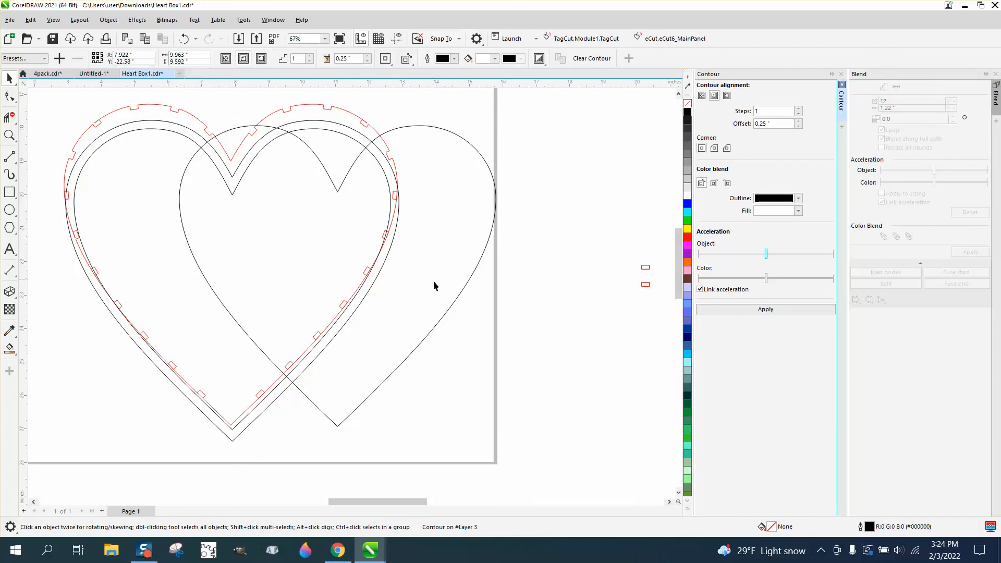
pyautogui.moveTo(433, 280); pyautogui.dragTo(509, 315)
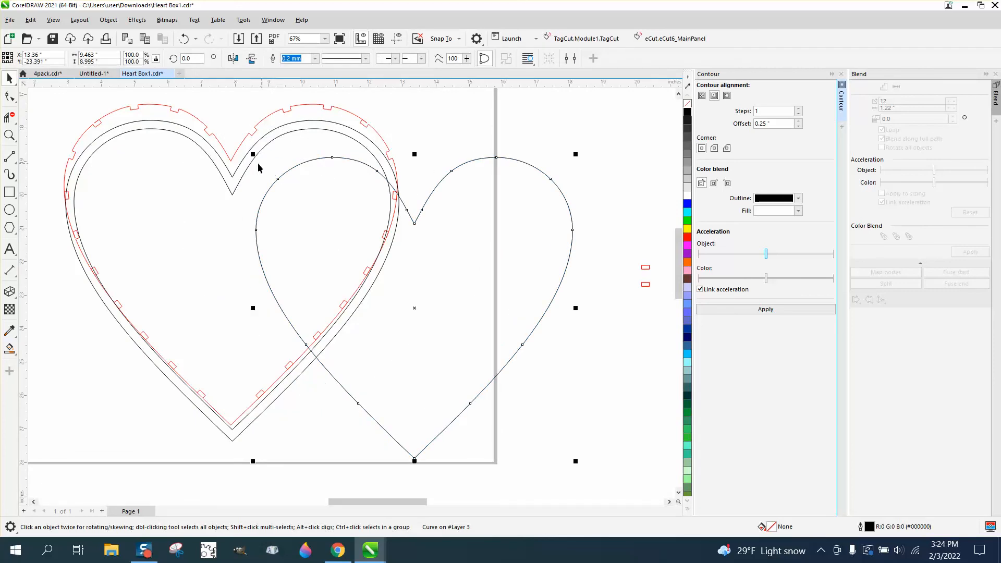
pyautogui.moveTo(228, 179); pyautogui.dragTo(163, 296)
pyautogui.click(416, 277)
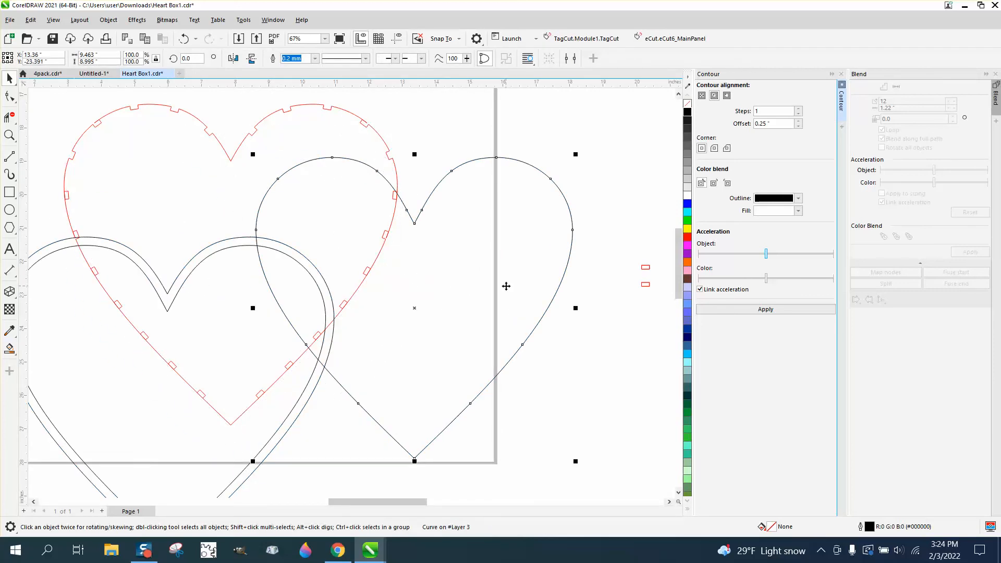
# Undo the last move of the separate inner heart and fill that heart with orange (#FF6600)
pyautogui.hotkey('ctrl', 'z')
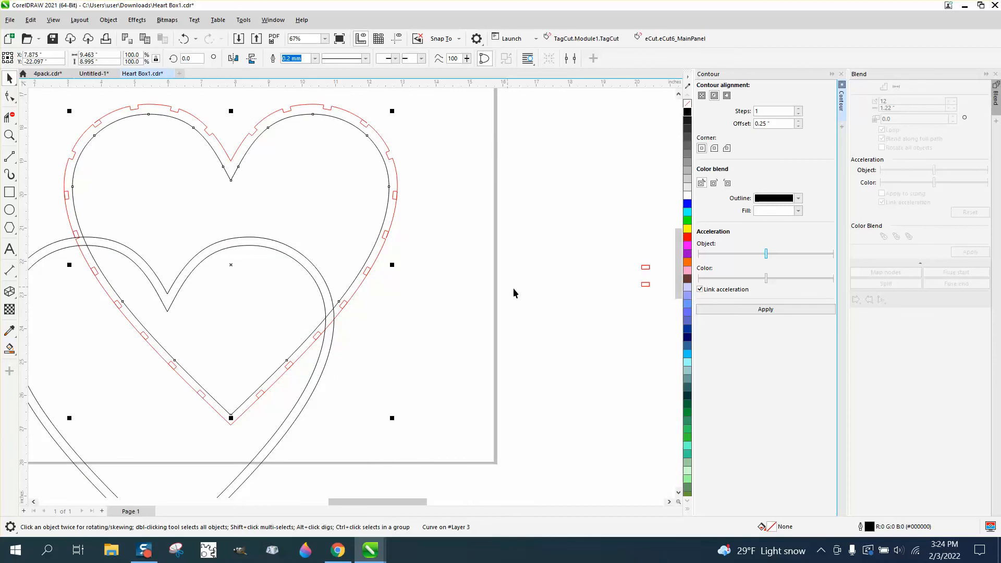
pyautogui.click(687, 263)
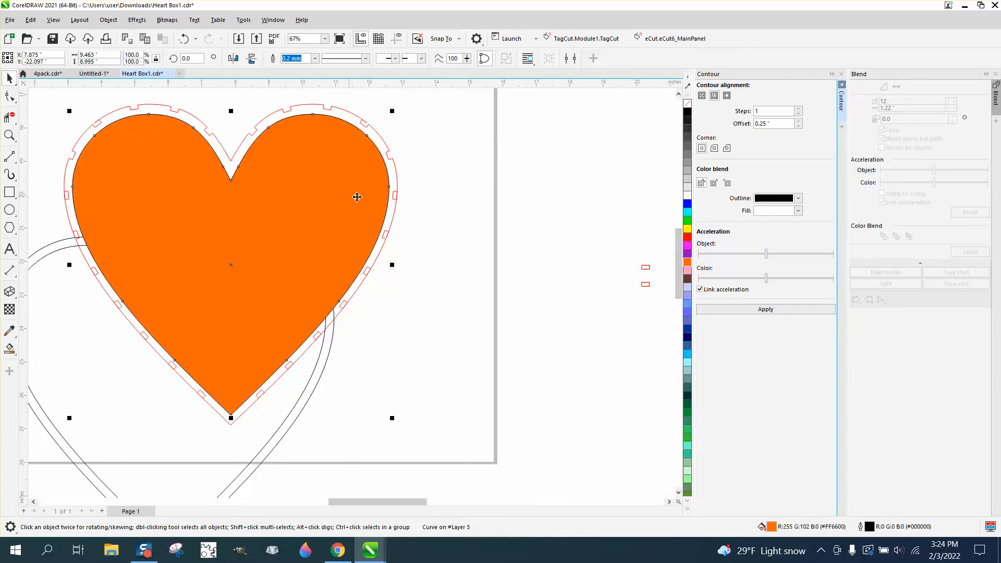
# Move the contoured double heart up off the notched heart so it sits above the page's upper-left corner
pyautogui.scroll(-2, 377, 295)
pyautogui.scroll(-1, 378, 297)
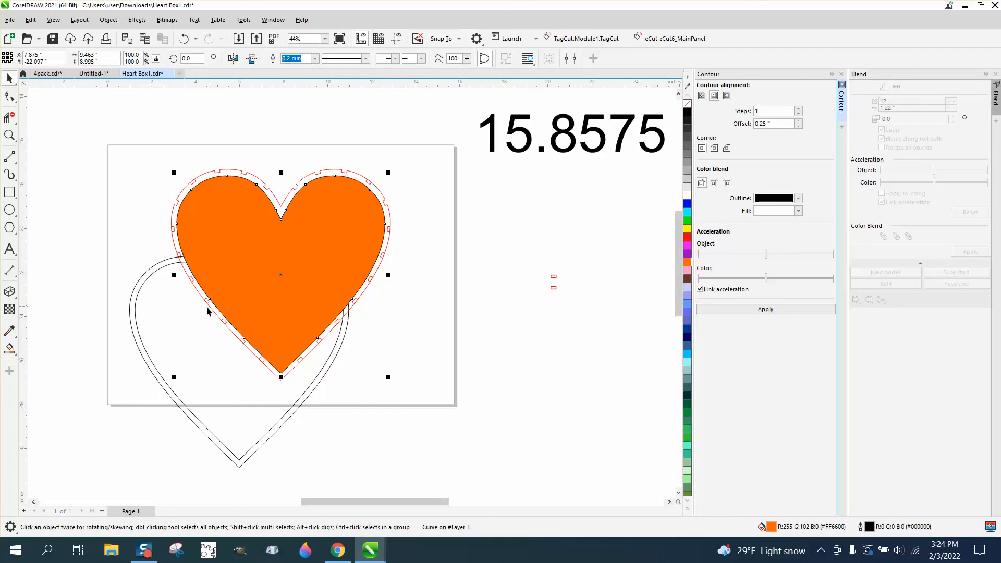
pyautogui.scroll(-1, 163, 300)
pyautogui.click(150, 293)
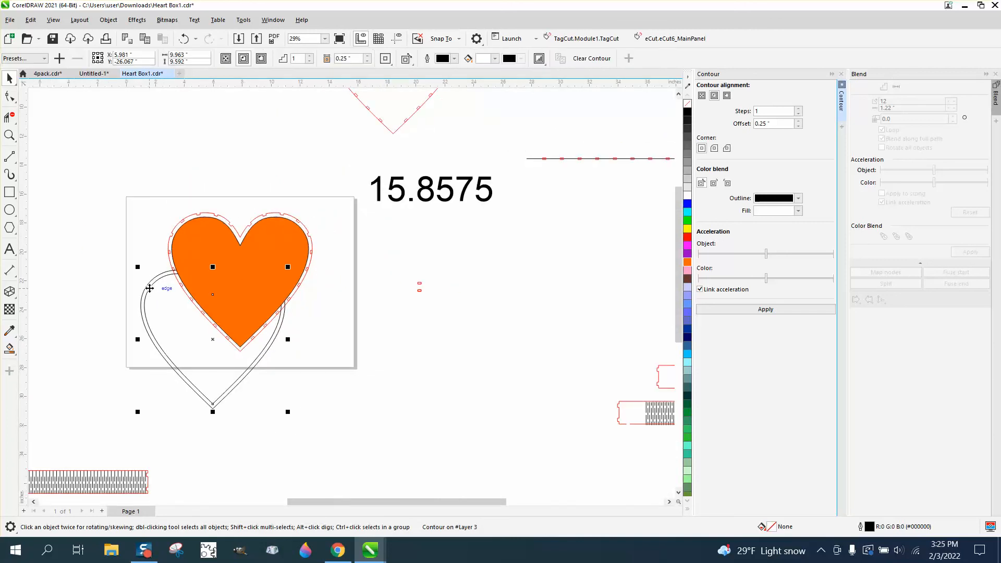
pyautogui.click(116, 189)
pyautogui.moveTo(149, 291); pyautogui.dragTo(107, 106)
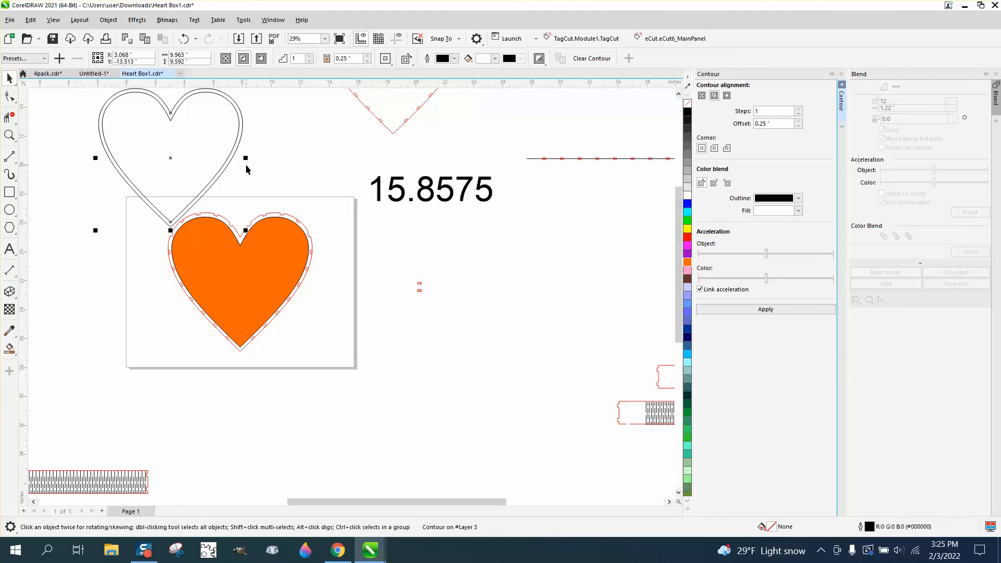
# Move the orange heart off the notched heart to the lower-right corner of the page
pyautogui.click(10, 136)
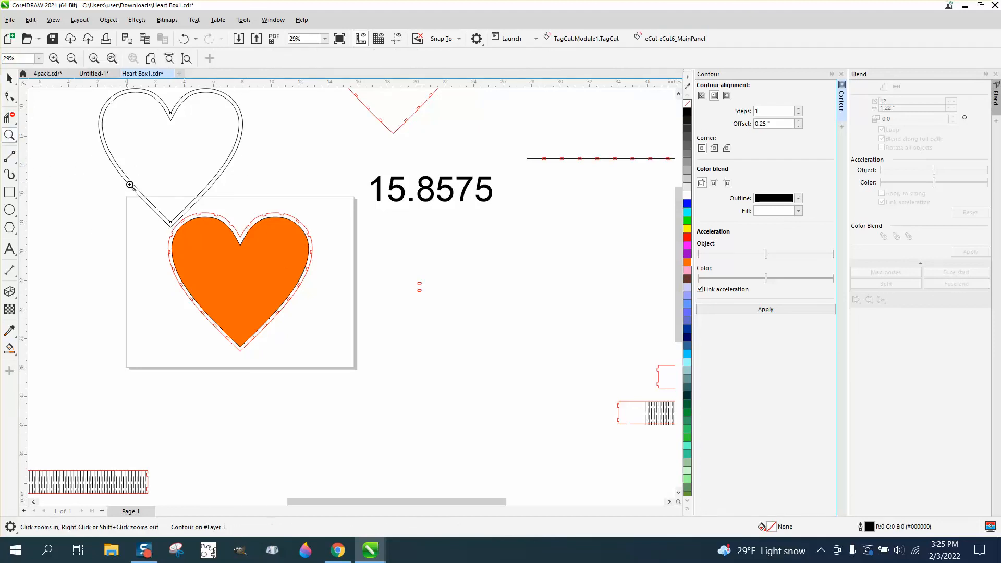
pyautogui.scroll(5, 297, 259)
pyautogui.scroll(-4, 302, 262)
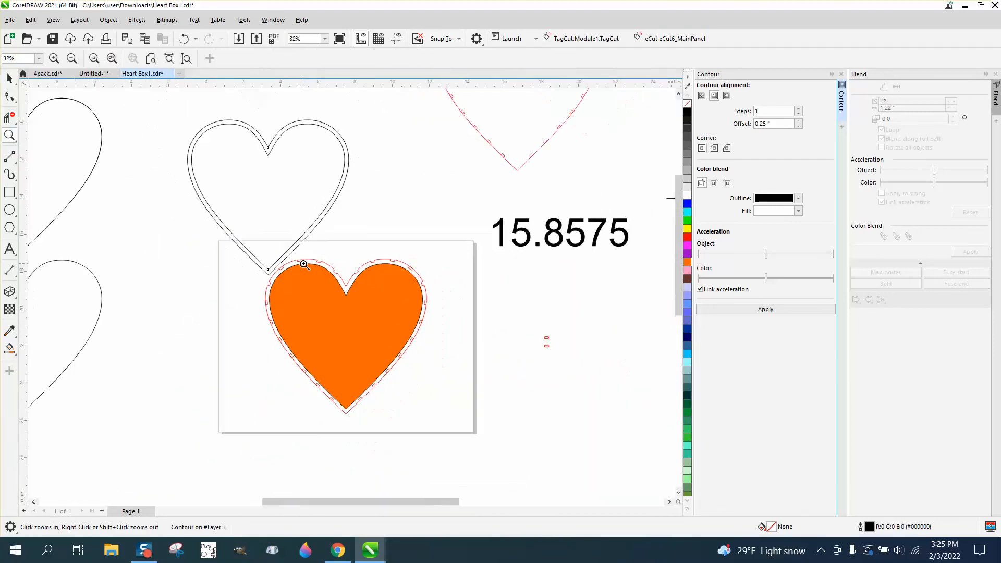
pyautogui.scroll(-1, 304, 264)
pyautogui.click(10, 78)
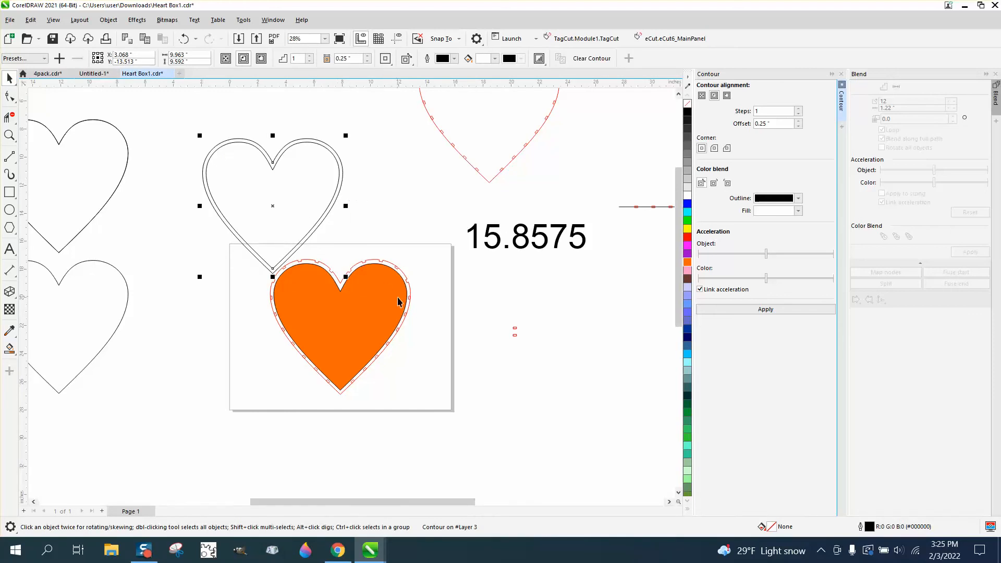
pyautogui.moveTo(397, 301); pyautogui.dragTo(529, 360)
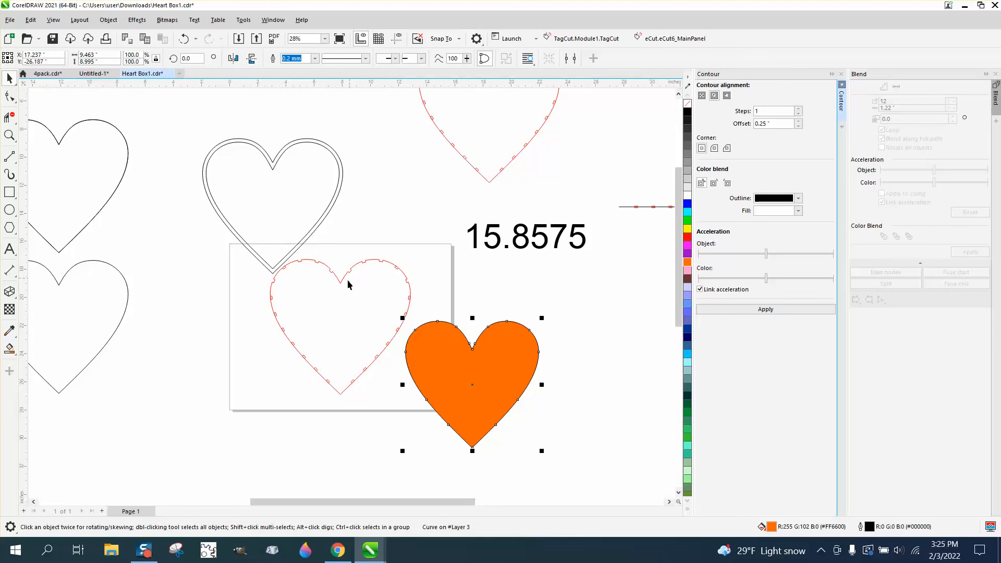
# Break the contour of the double heart apart and center its inner heart on the page within the notched heart
pyautogui.scroll(1, 296, 247)
pyautogui.click(292, 247)
pyautogui.click(108, 20)
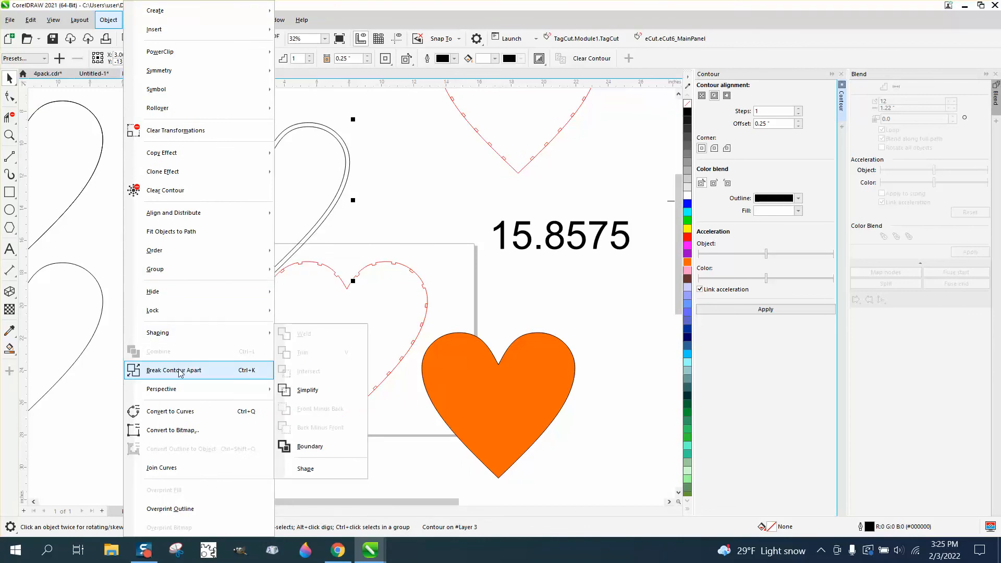
pyautogui.click(174, 370)
pyautogui.click(337, 196)
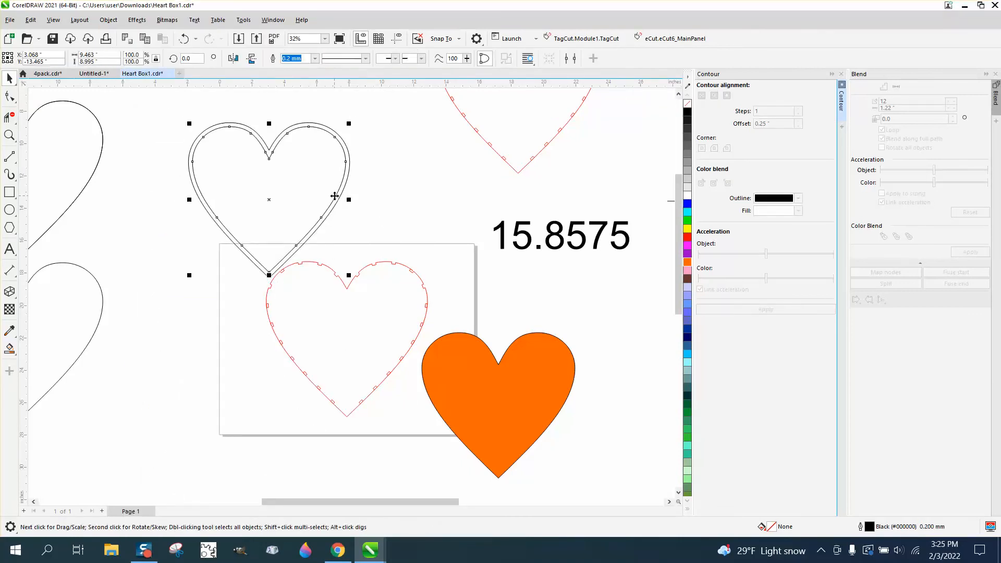
pyautogui.press('p')
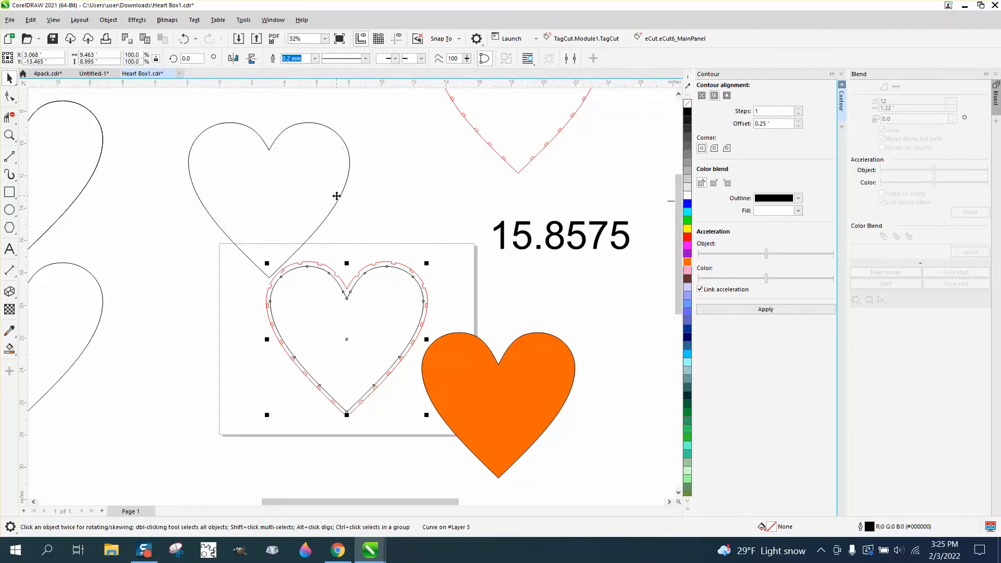
pyautogui.click(433, 229)
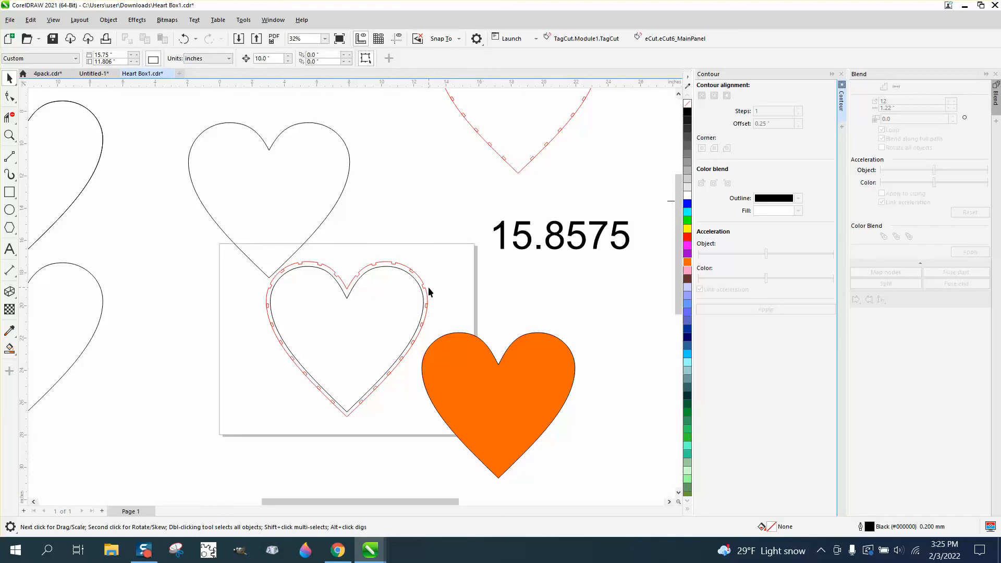
# Center the remaining outer heart on the page to compare it with the notched heart, and pull it back above the page
pyautogui.click(320, 225)
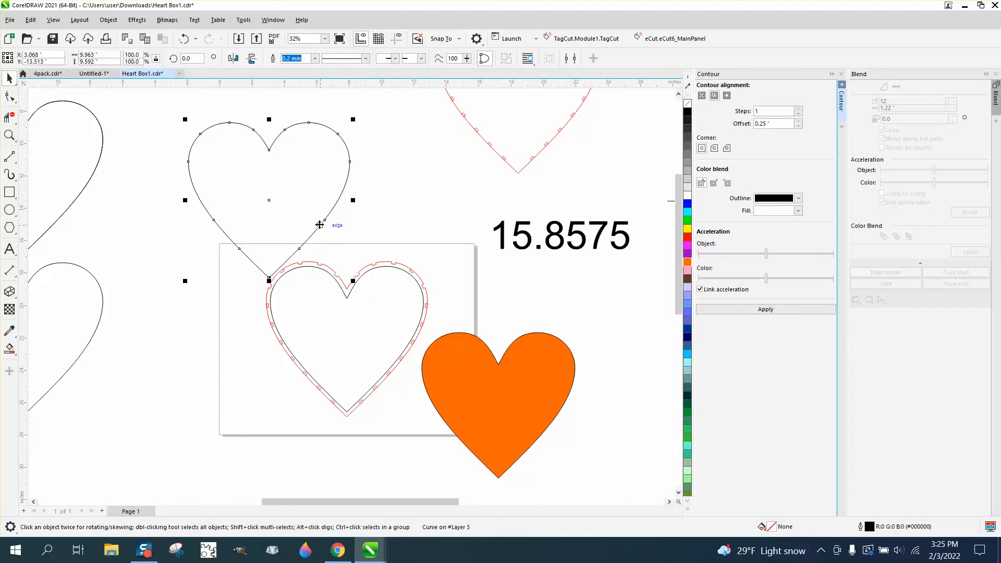
pyautogui.press('p')
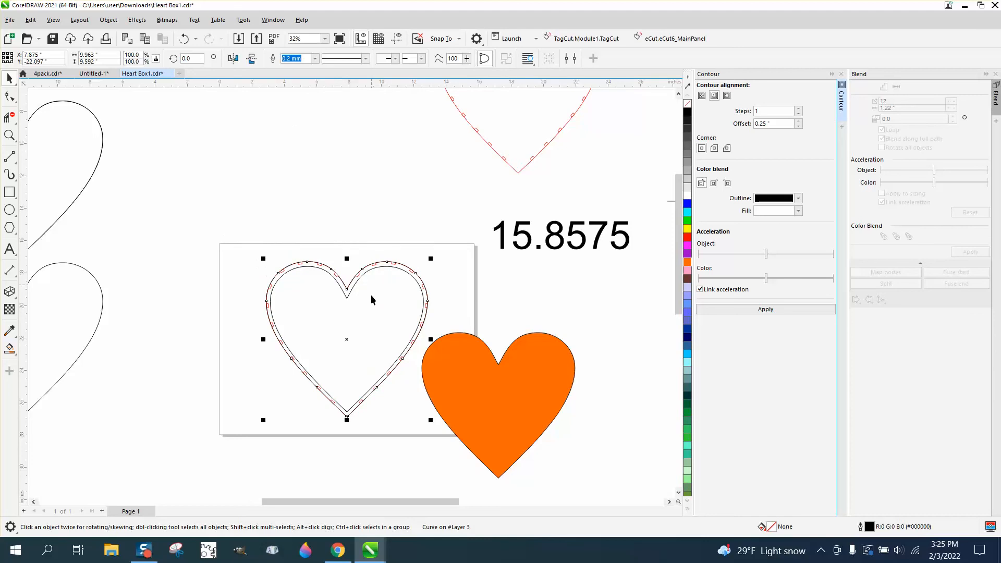
pyautogui.moveTo(344, 341); pyautogui.dragTo(296, 204)
# Move the orange heart into the middle of the loose outer heart outline above the page
pyautogui.click(492, 402)
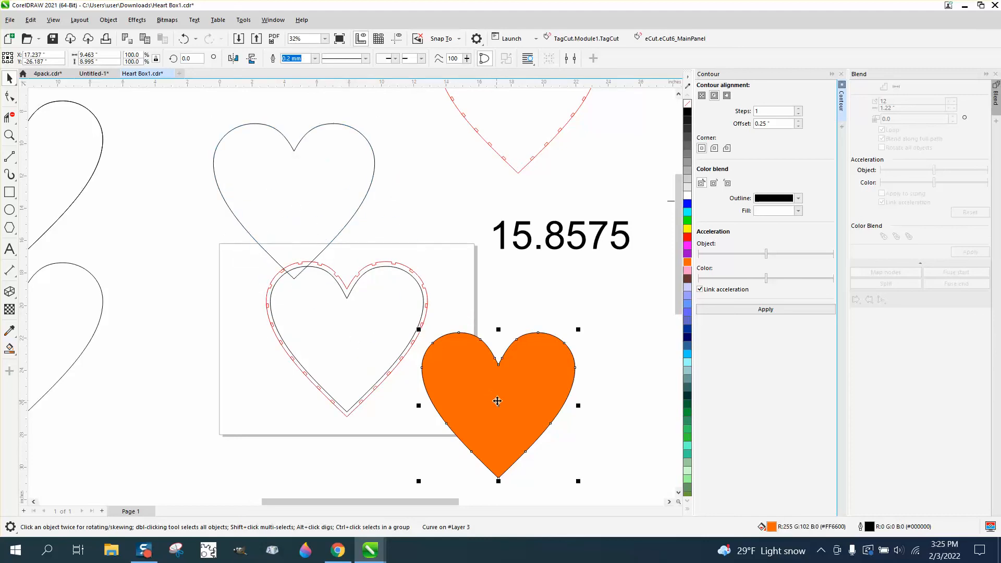
pyautogui.moveTo(498, 403); pyautogui.dragTo(300, 198)
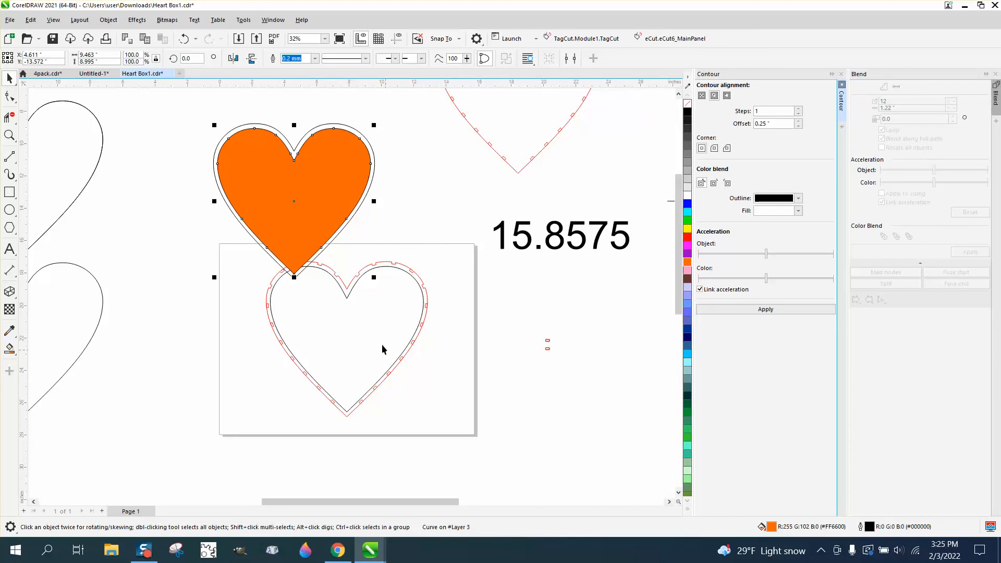
# Move the orange heart and the outer heart outline up, clear of the notched heart and offset from each other
pyautogui.scroll(-3, 387, 308)
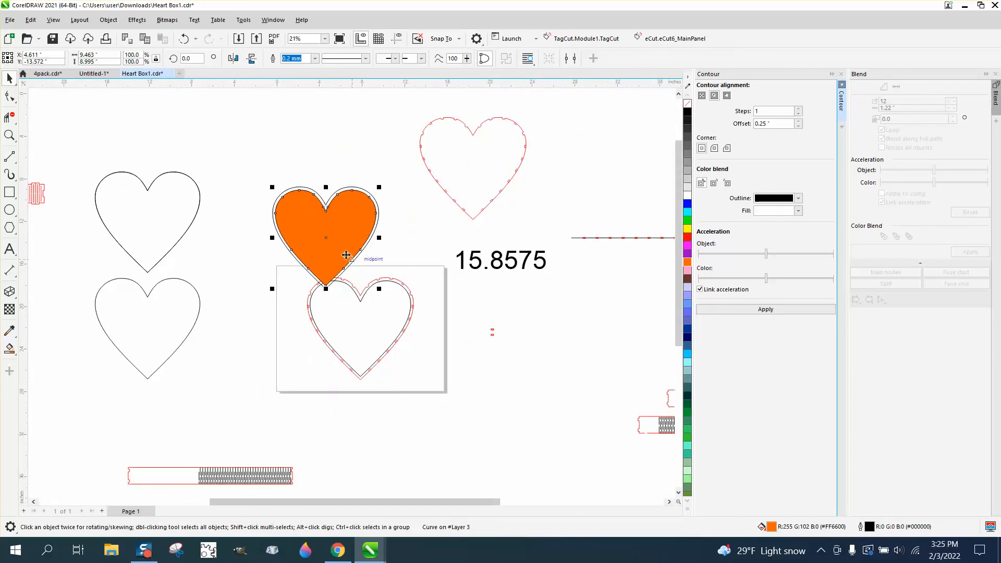
pyautogui.moveTo(346, 258); pyautogui.dragTo(341, 228)
pyautogui.scroll(-3, 381, 308)
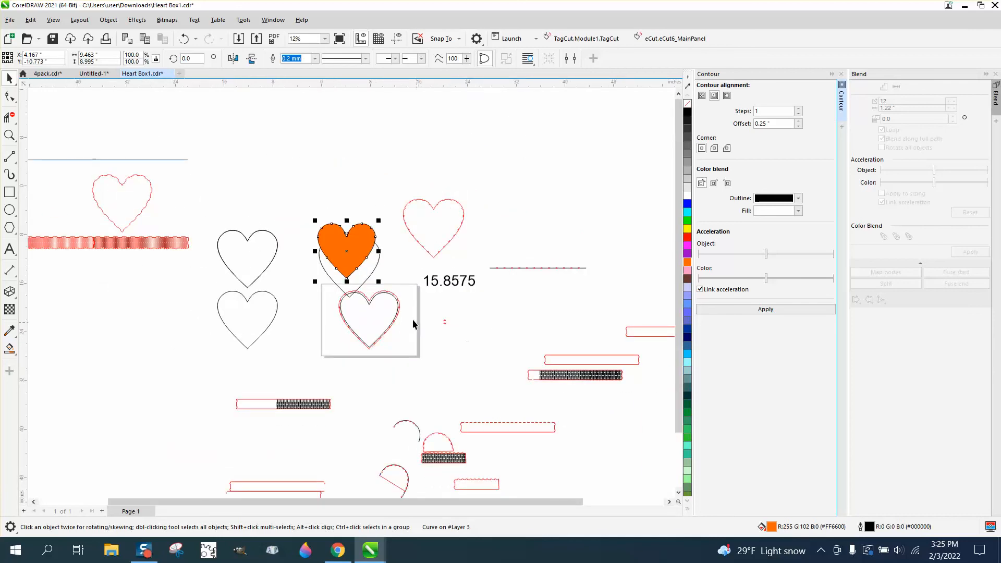
pyautogui.moveTo(371, 283); pyautogui.dragTo(356, 236)
# Select the notched heart on the page with its inner heart and the two small red rectangles beside the page
pyautogui.scroll(-1, 367, 265)
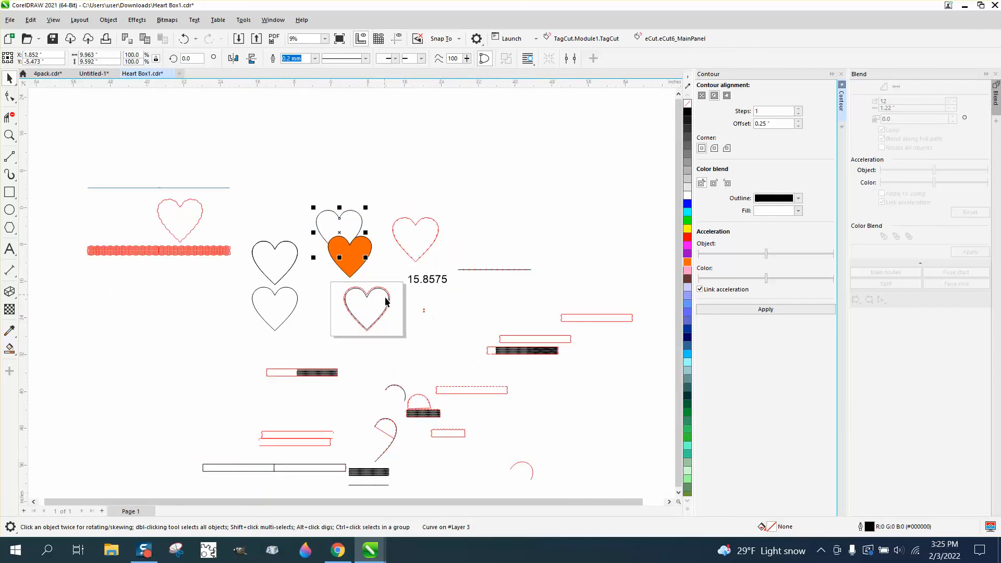
pyautogui.moveTo(479, 364); pyautogui.dragTo(342, 275)
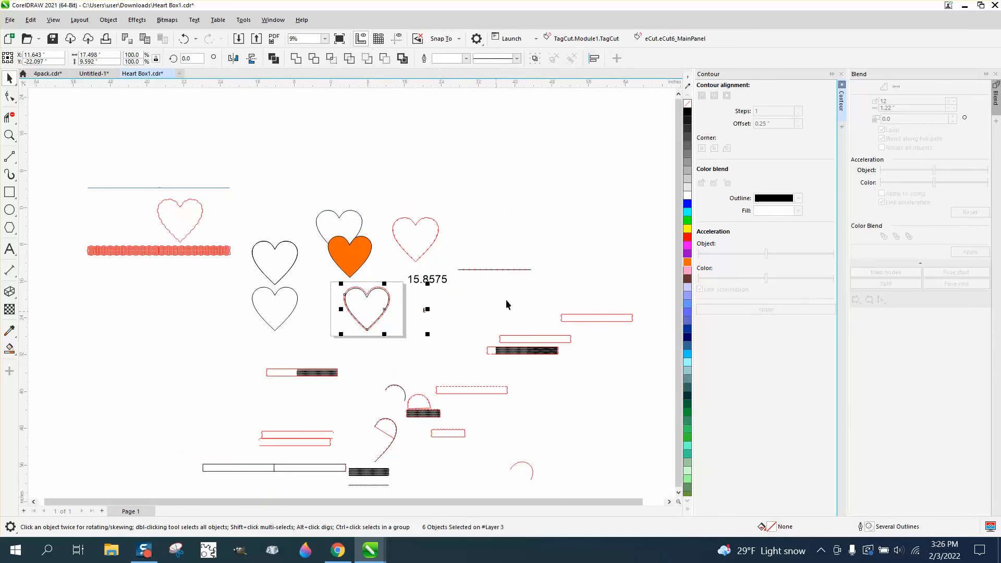